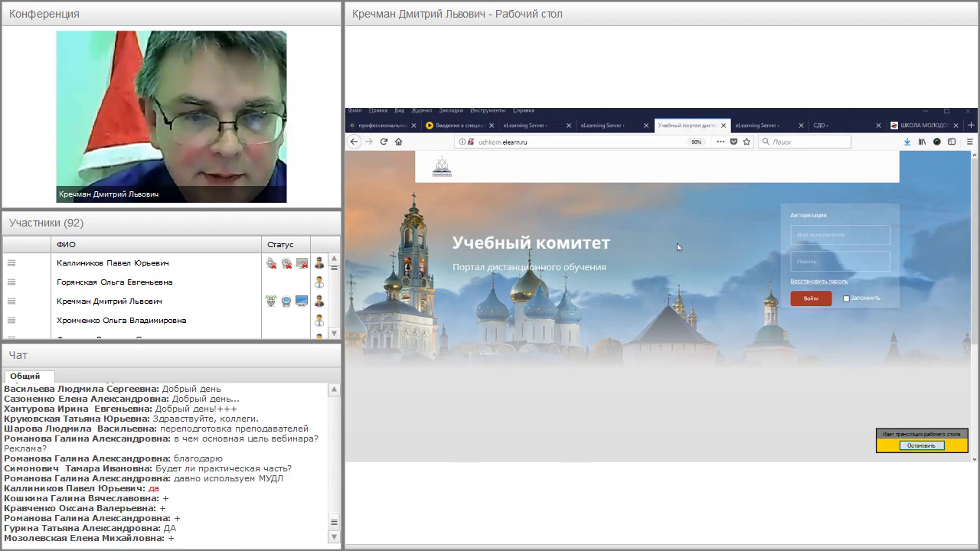
- Sign in to the Учебный комитет portal with the saved administrator login
click(828, 236)
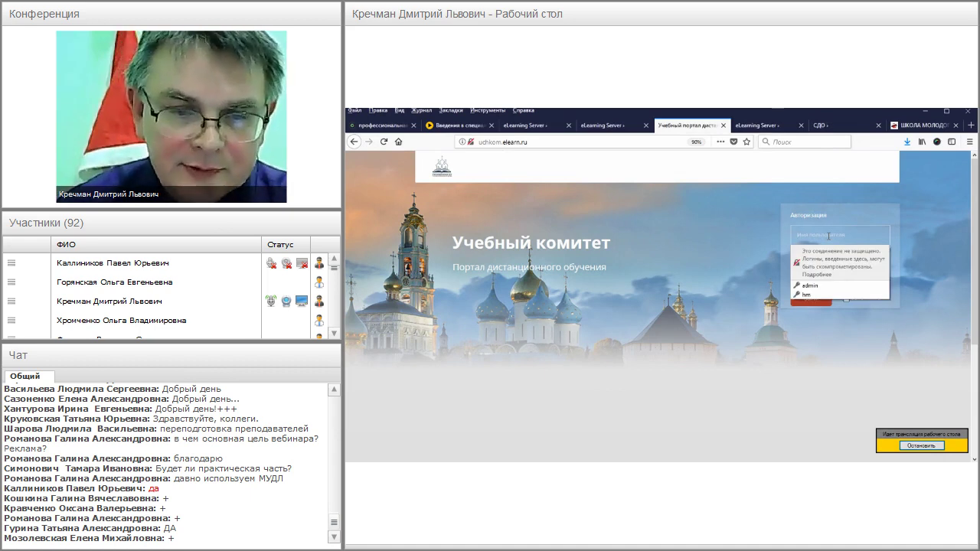
click(809, 286)
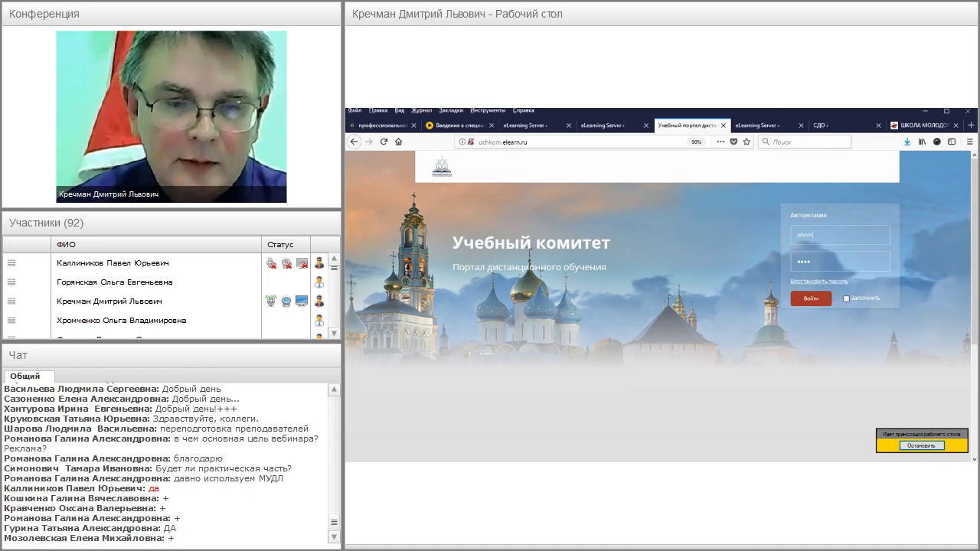
click(809, 300)
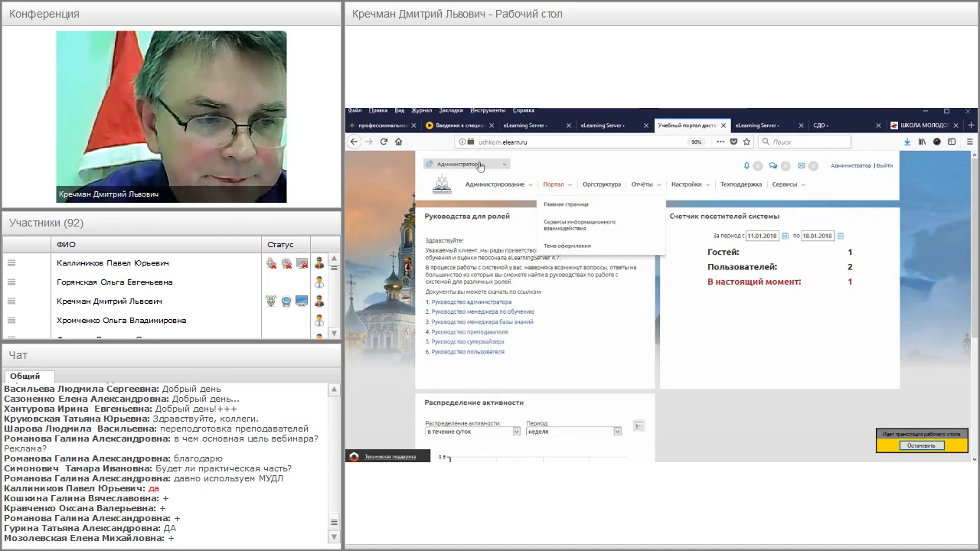
- Switch the portal role to Менеджер по обучению
click(469, 165)
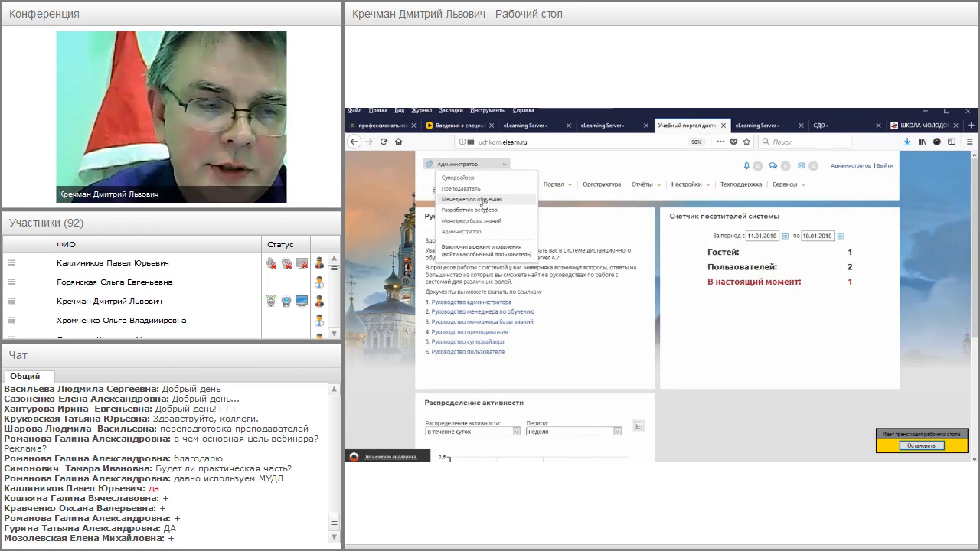
click(482, 199)
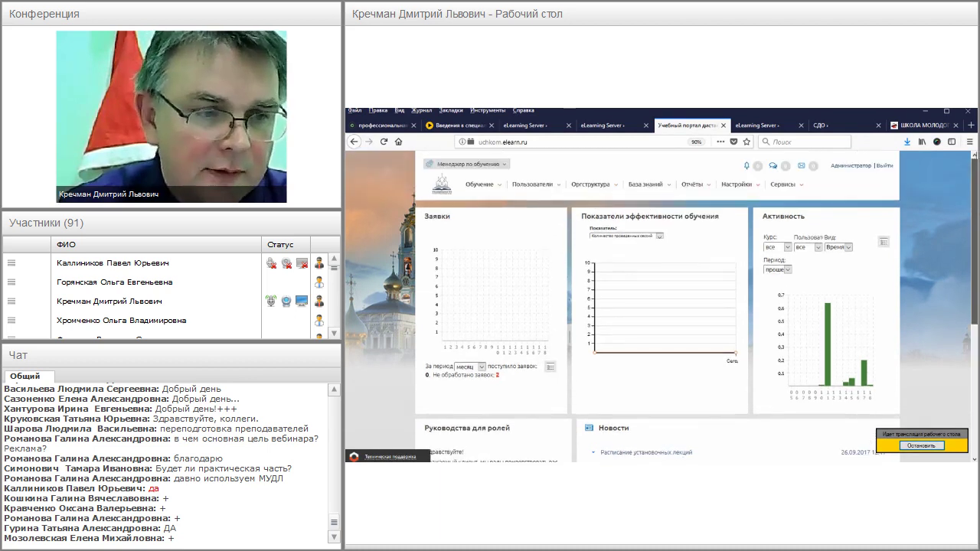
click(490, 166)
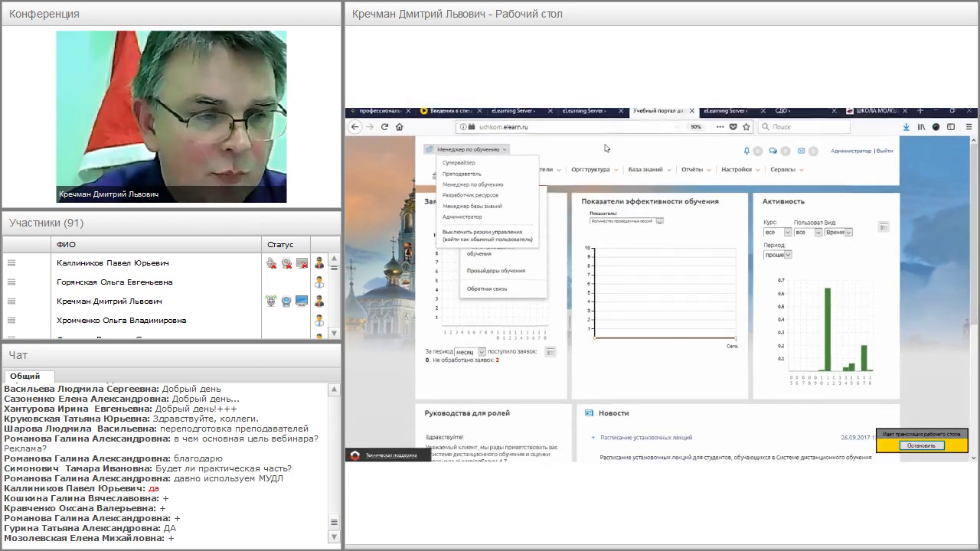
mouse_move(678, 147)
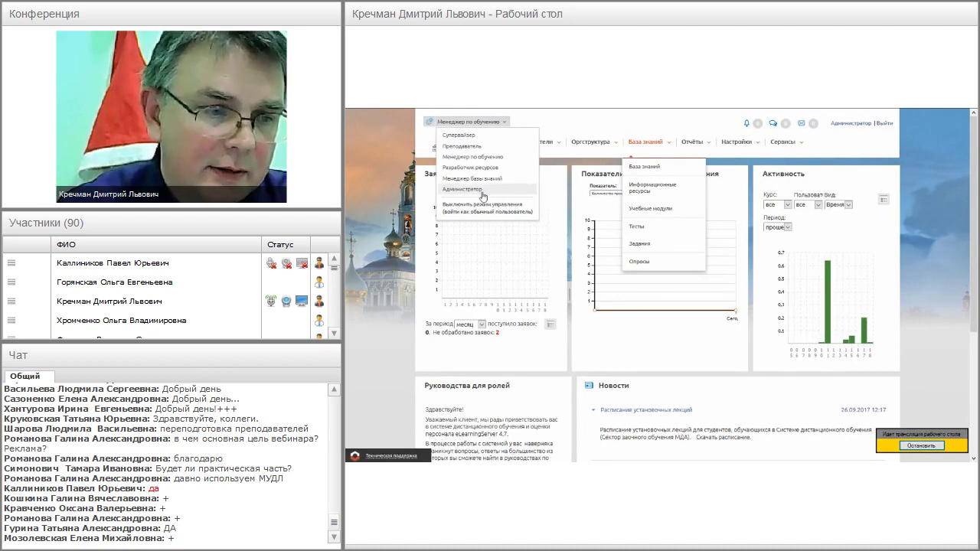
click(422, 222)
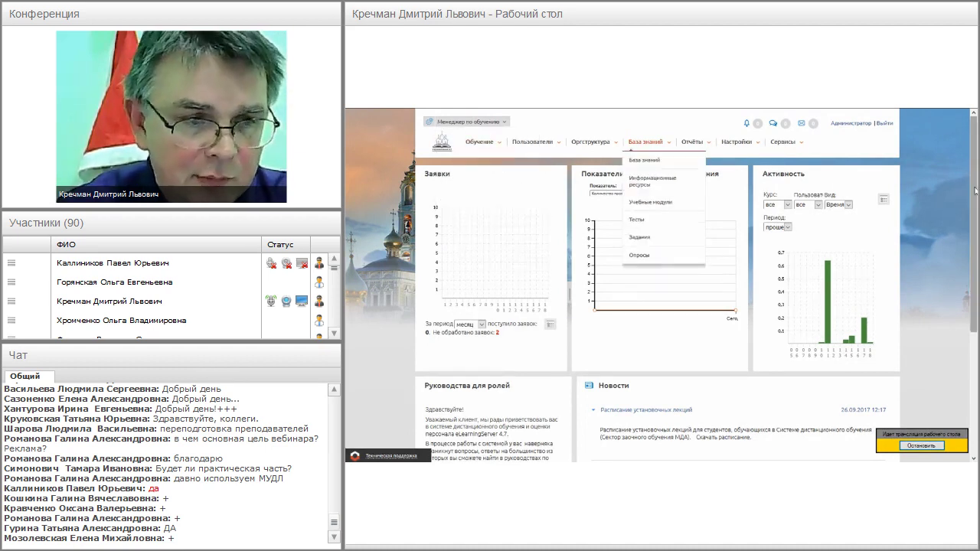
scroll(729, 167, down, 1)
scroll(661, 285, up, 1)
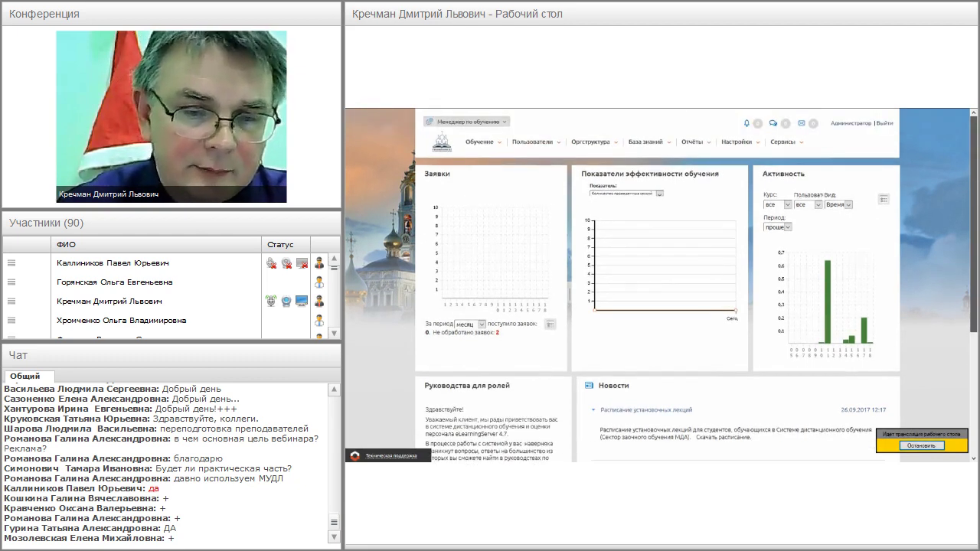
scroll(662, 285, down, 1)
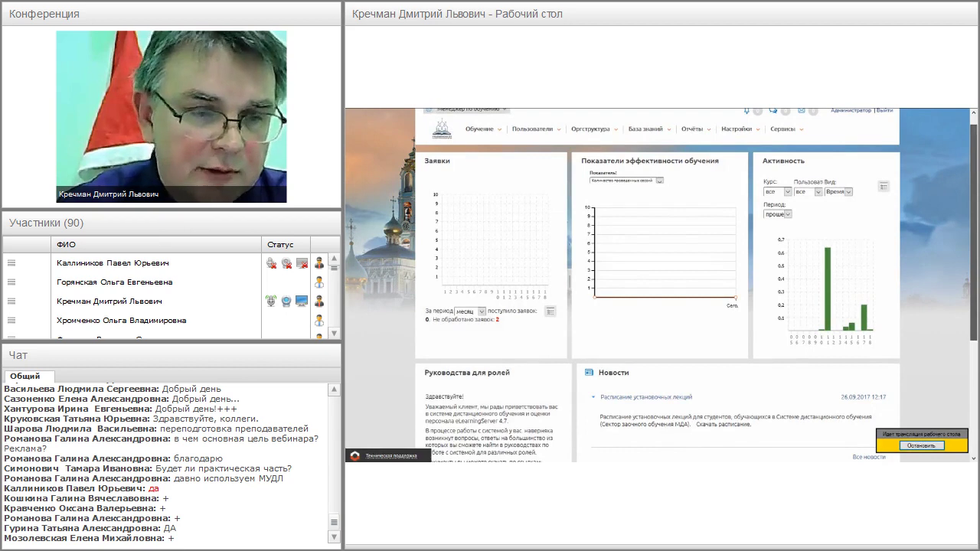
scroll(662, 285, down, 3)
scroll(662, 284, up, 4)
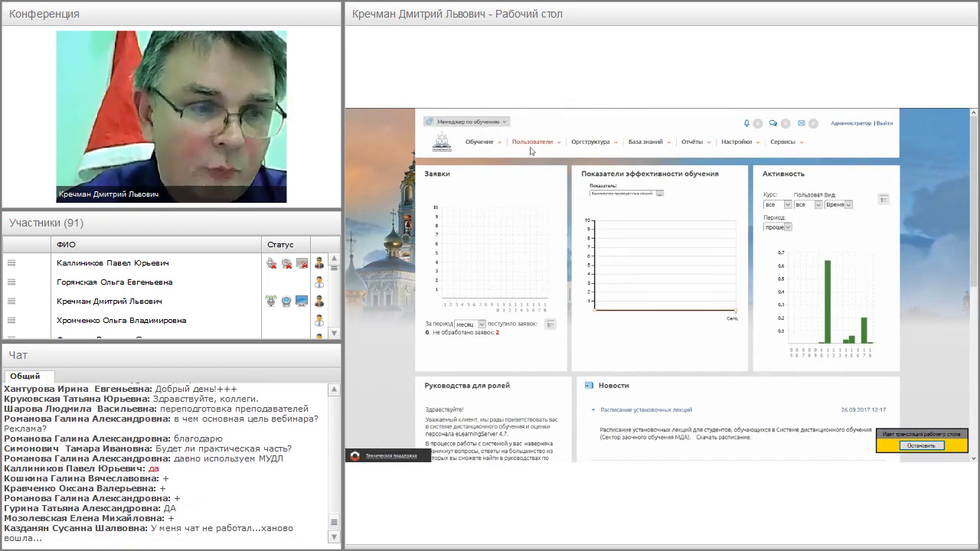
mouse_move(536, 153)
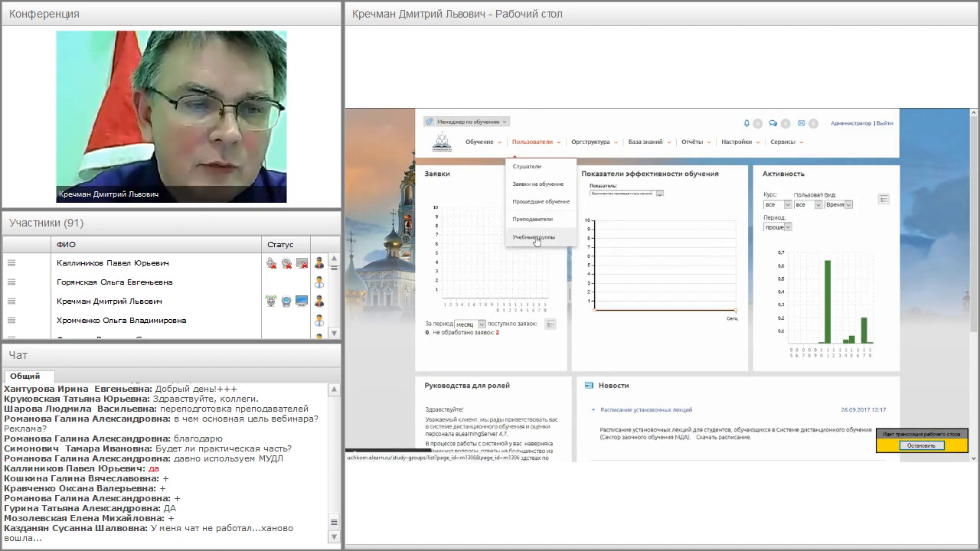
mouse_move(600, 147)
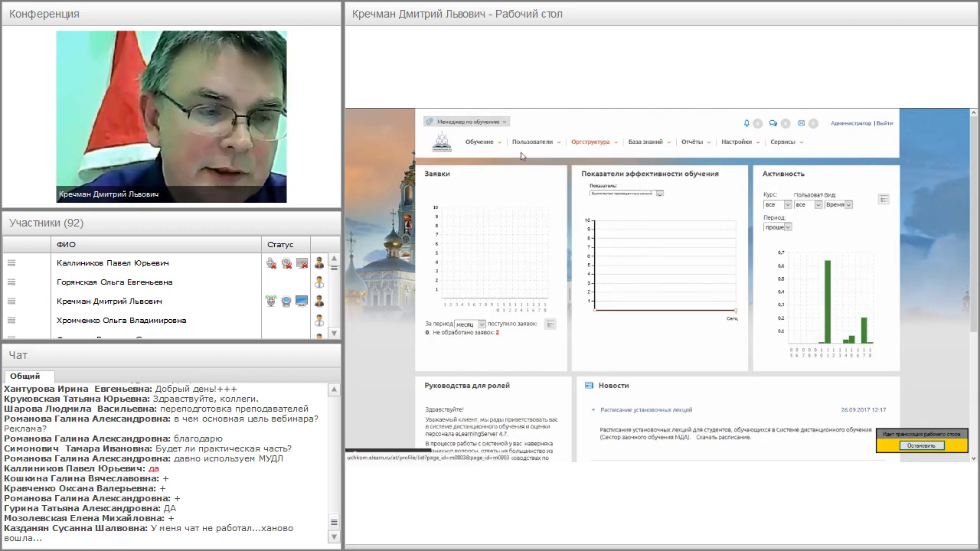
mouse_move(485, 147)
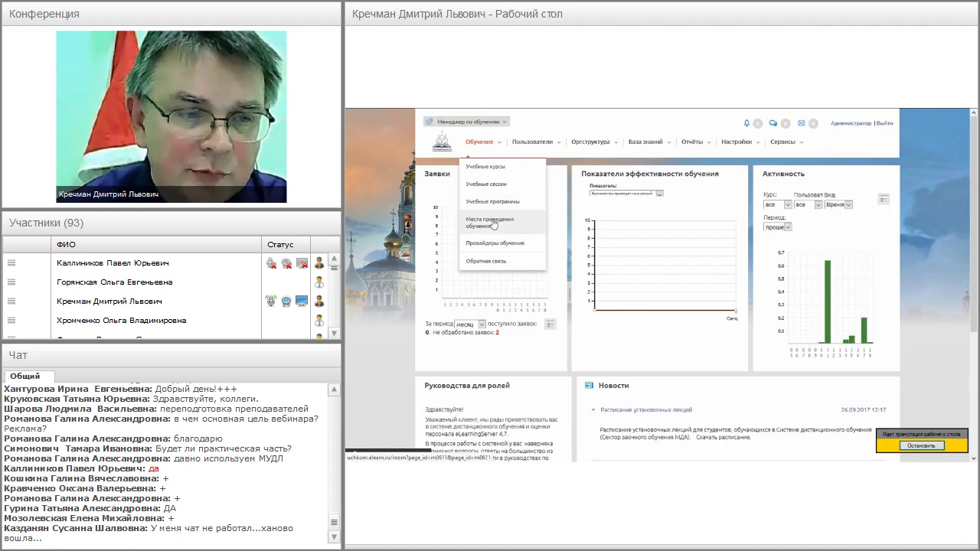
- Review the Обучение menu, browse the training manager dashboard, and bring up the role list
click(482, 141)
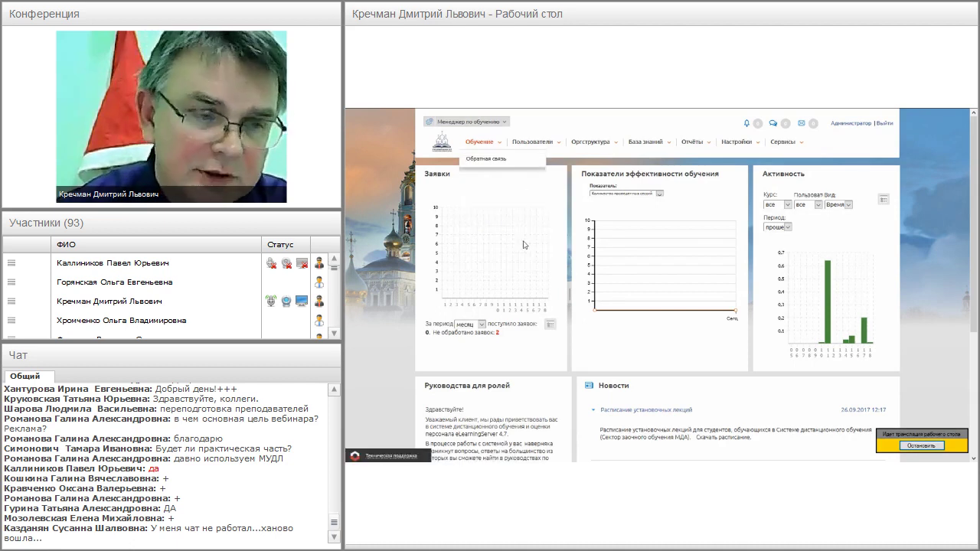
click(484, 140)
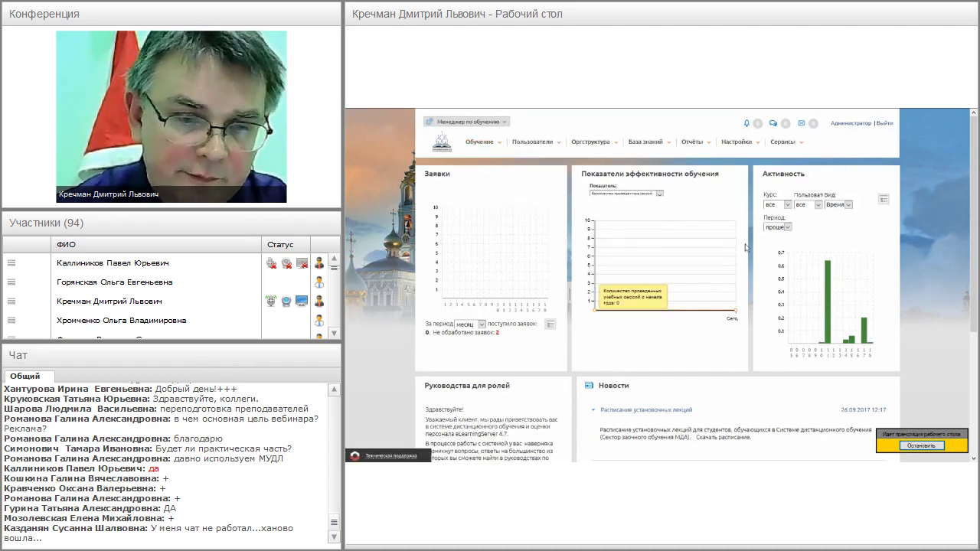
scroll(976, 196, down, 3)
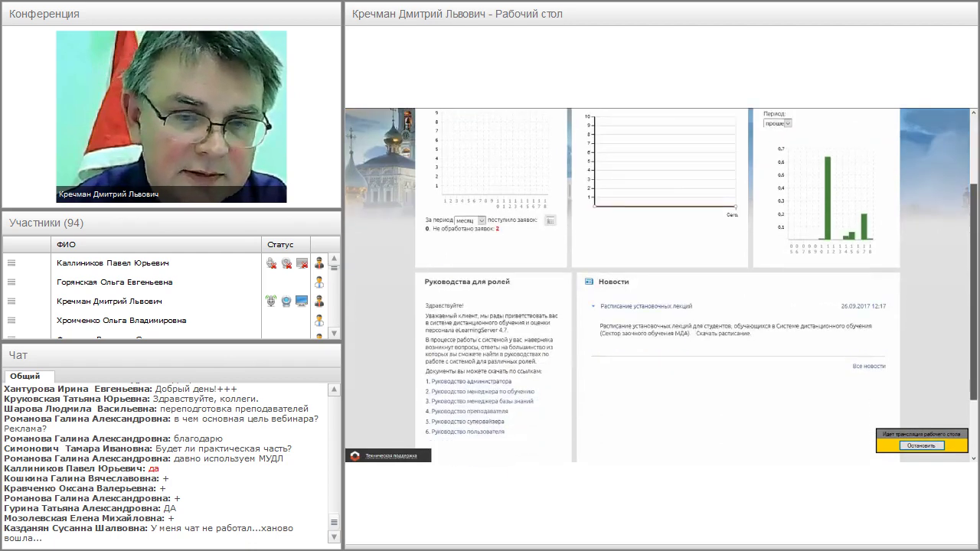
scroll(976, 197, up, 2)
scroll(967, 203, up, 1)
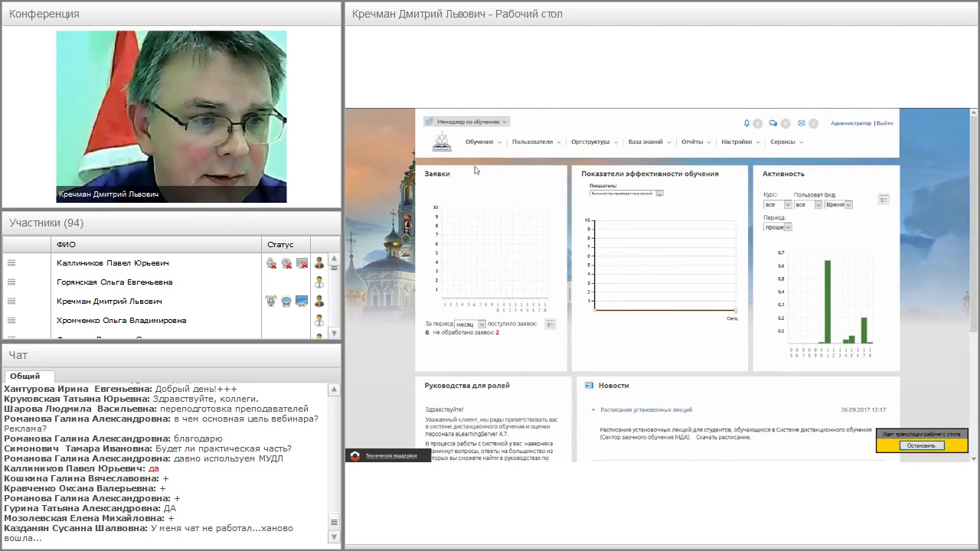
click(466, 120)
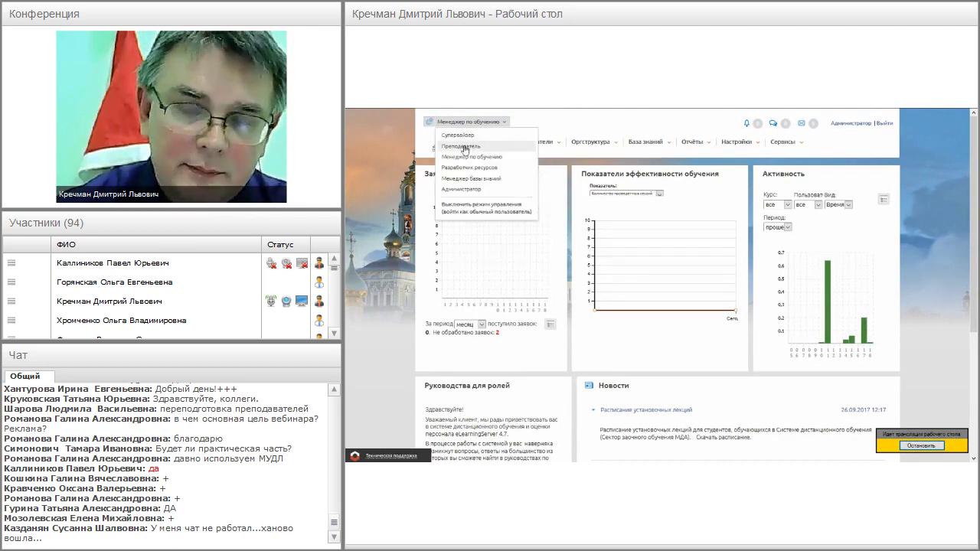
- Switch the portal role to Преподаватель
click(465, 147)
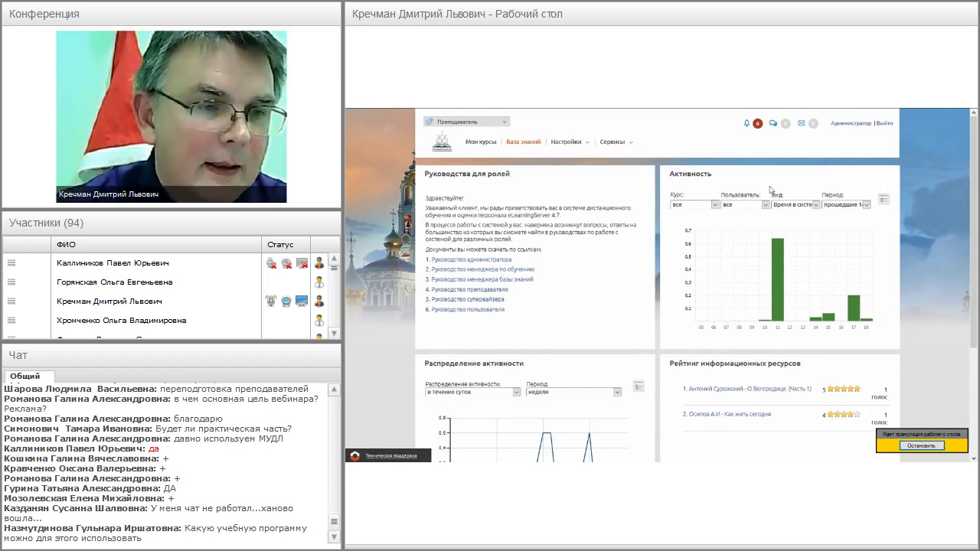
click(481, 142)
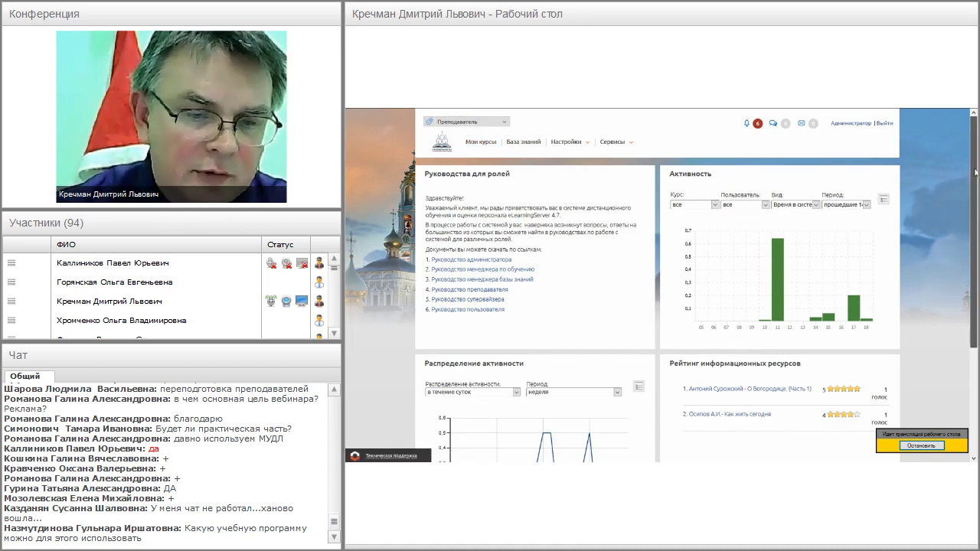
scroll(841, 230, down, 3)
scroll(661, 285, down, 1)
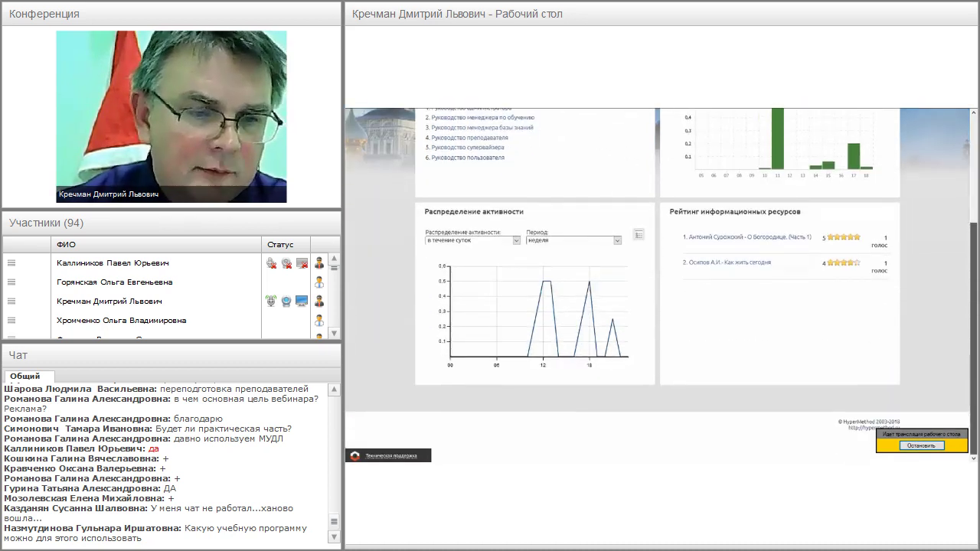
scroll(661, 283, up, 4)
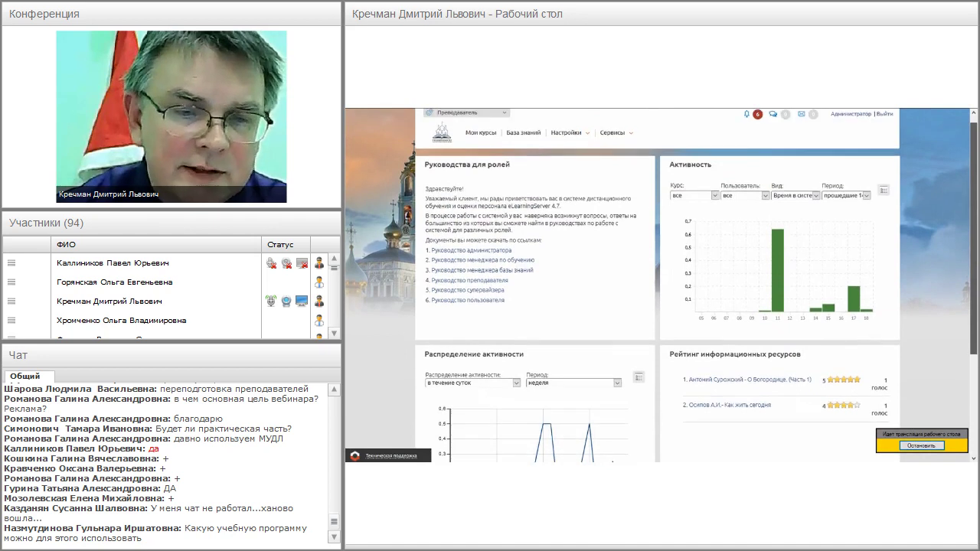
mouse_move(856, 306)
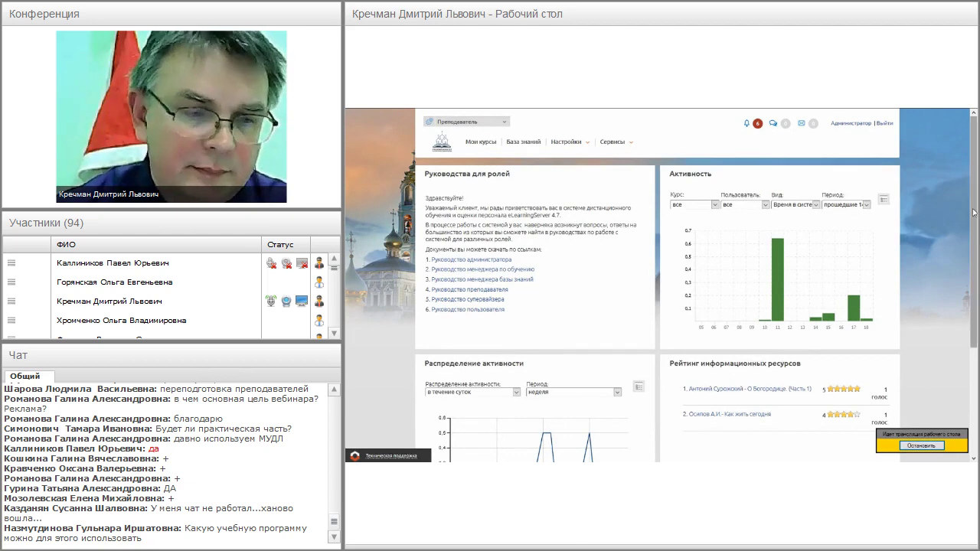
scroll(969, 220, down, 1)
scroll(975, 220, down, 1)
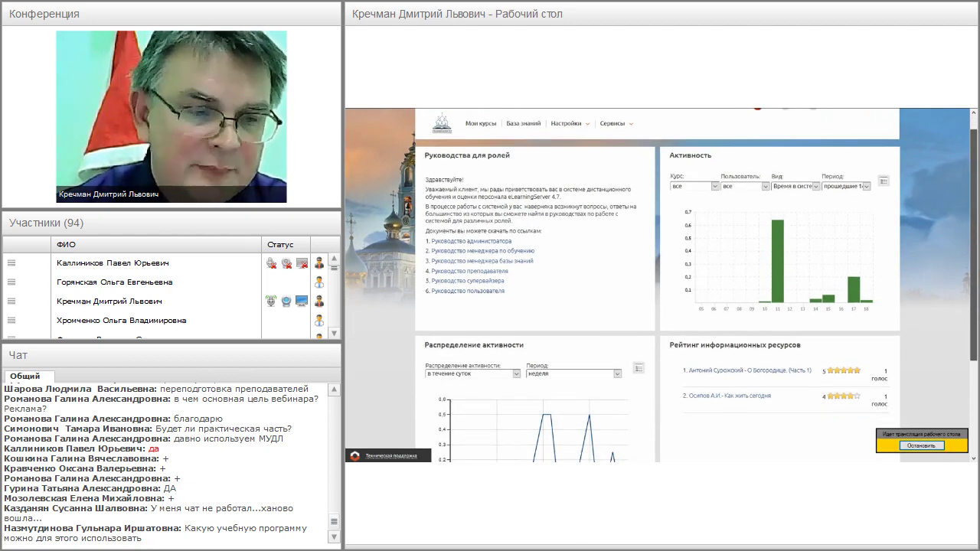
scroll(658, 284, down, 3)
mouse_move(495, 391)
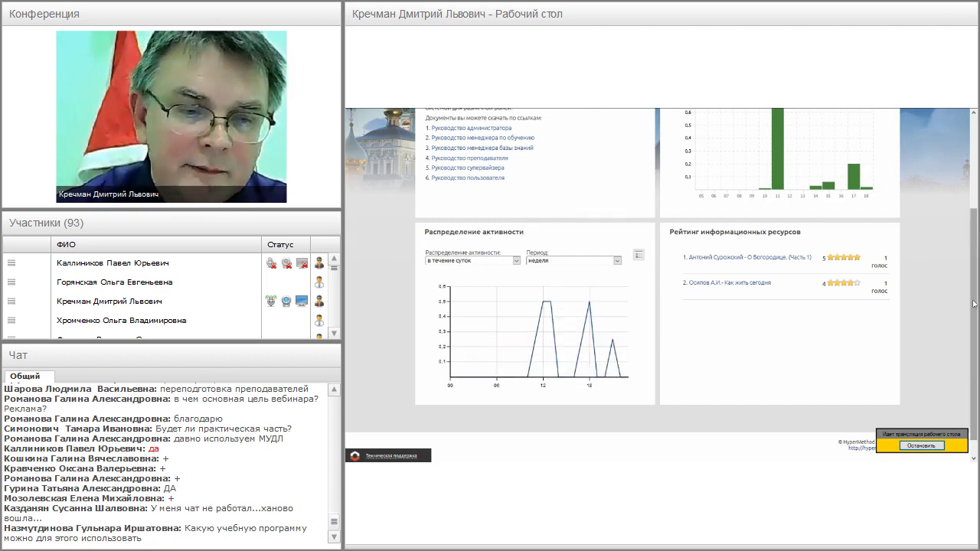
scroll(973, 306, up, 2)
scroll(973, 306, up, 1)
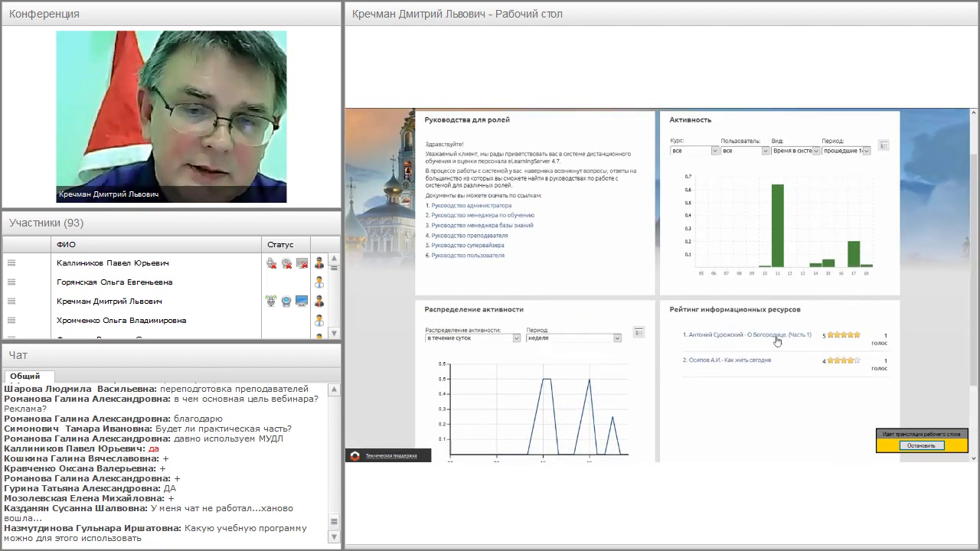
scroll(975, 268, up, 2)
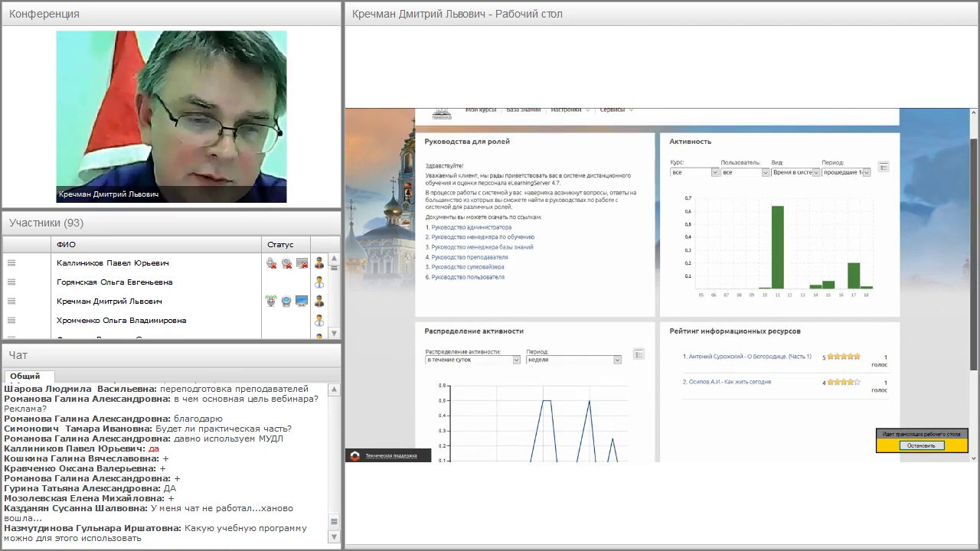
scroll(661, 286, up, 1)
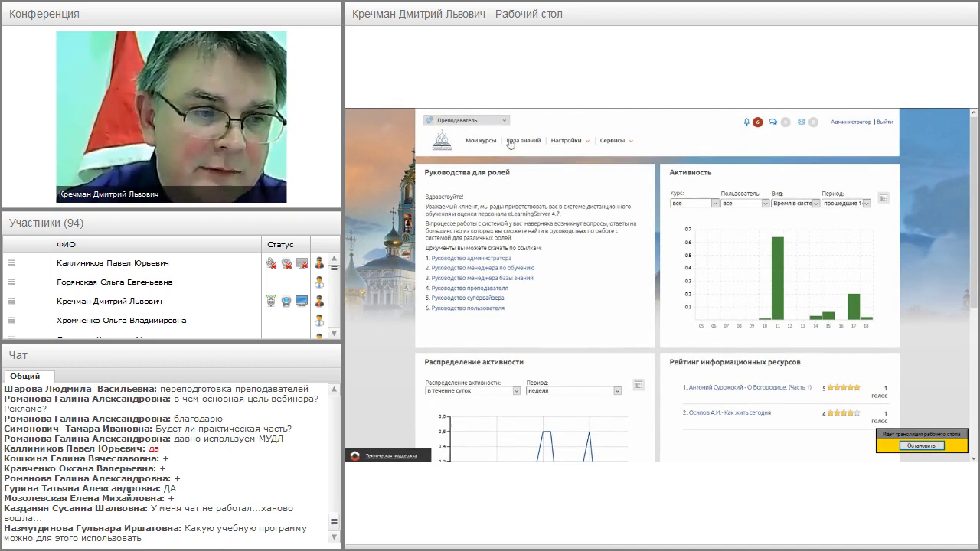
- Browse the teacher's Мои курсы list and open the Иностранный язык course
click(485, 144)
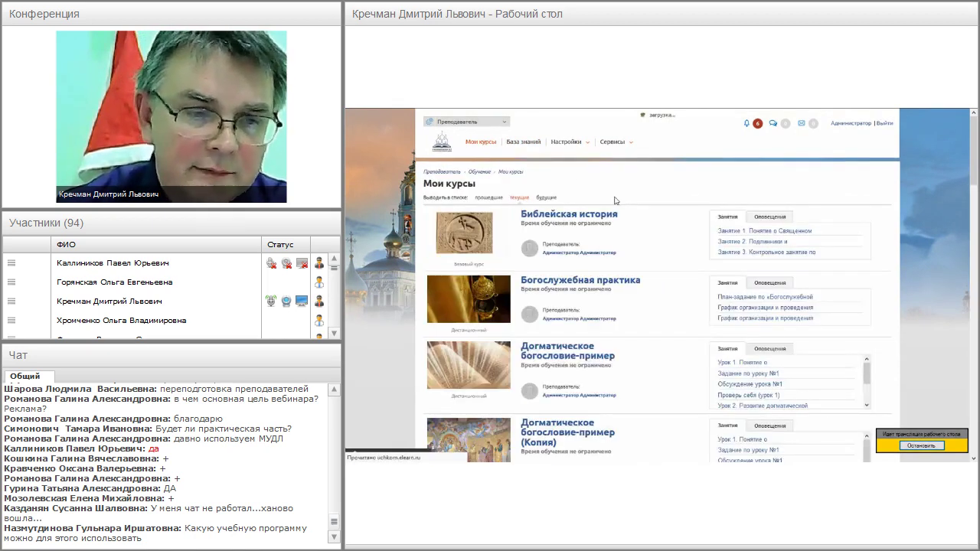
scroll(658, 291, down, 3)
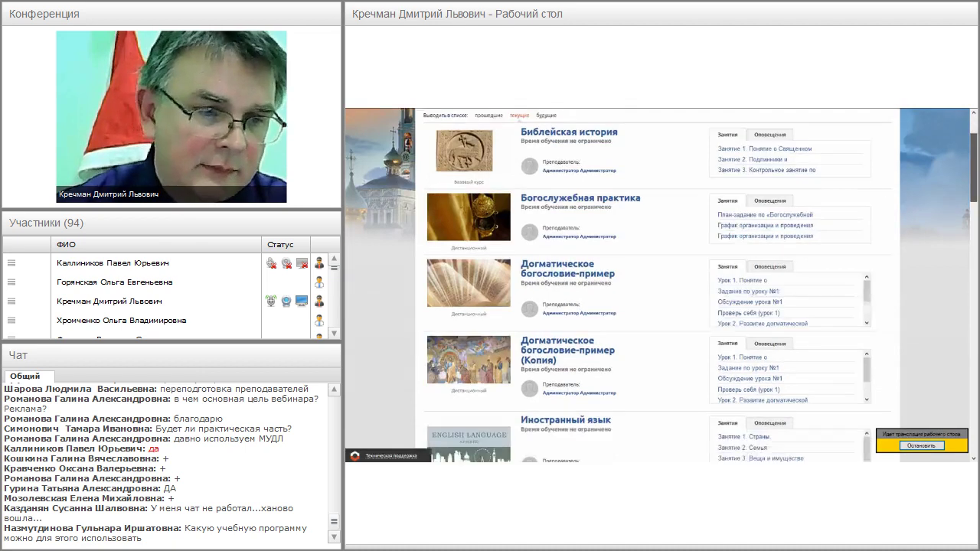
scroll(658, 291, up, 2)
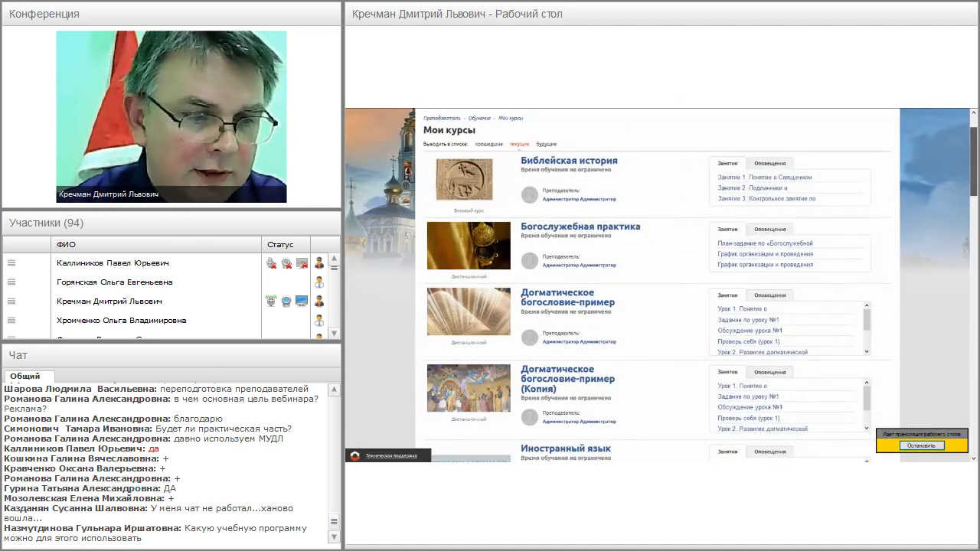
scroll(658, 290, down, 4)
scroll(658, 291, down, 2)
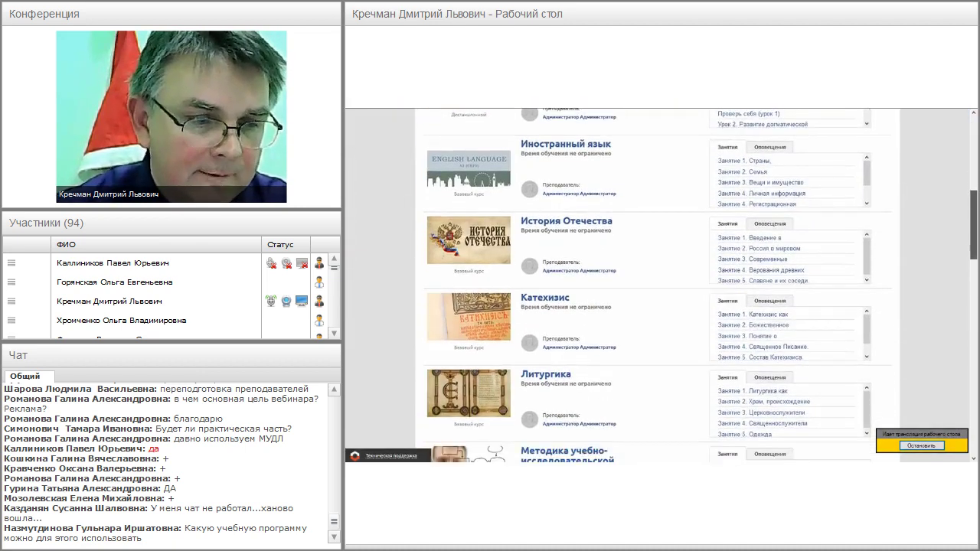
scroll(658, 291, down, 1)
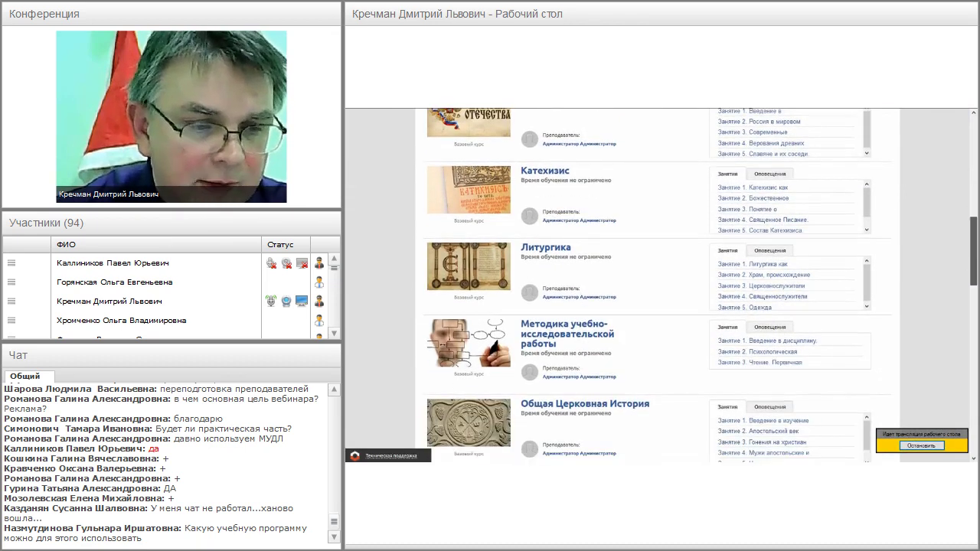
scroll(659, 291, down, 3)
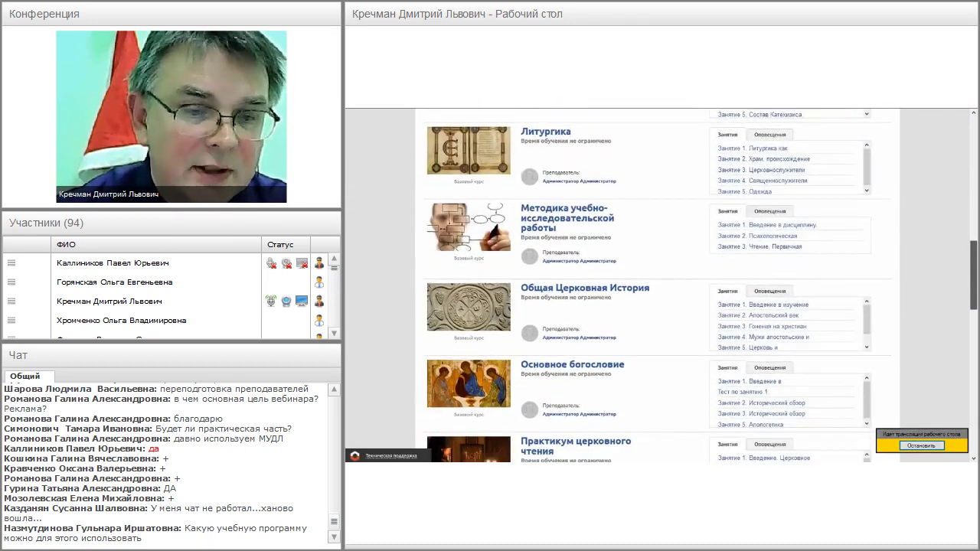
scroll(659, 291, up, 1)
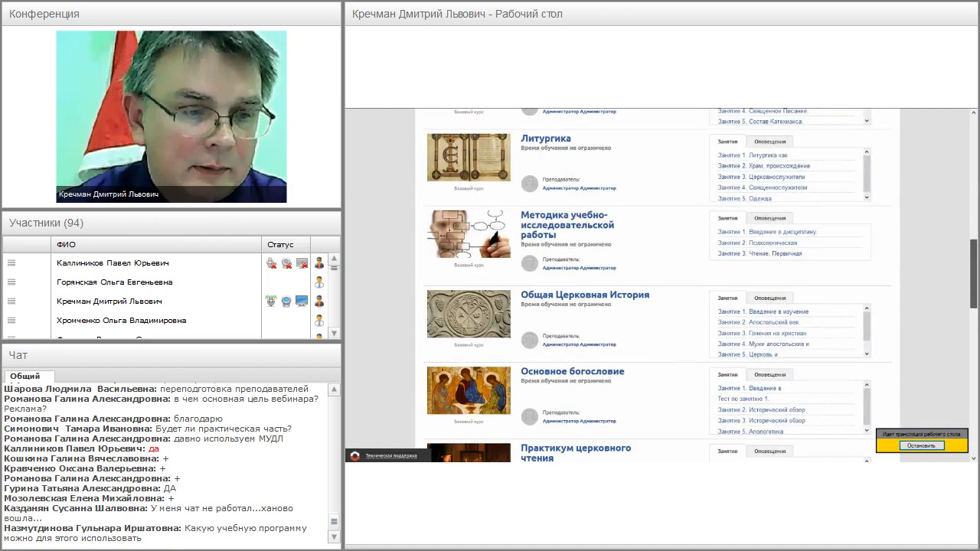
scroll(658, 291, up, 6)
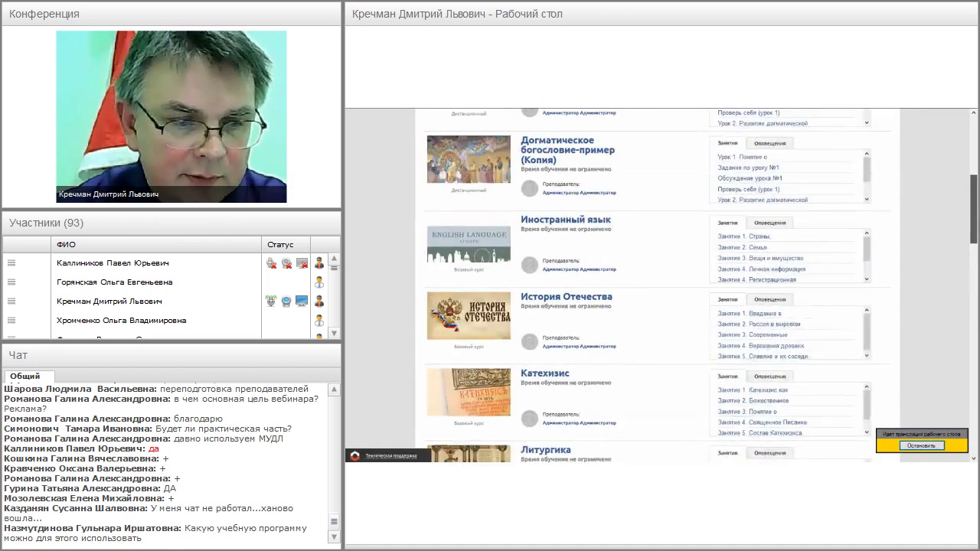
scroll(595, 318, up, 2)
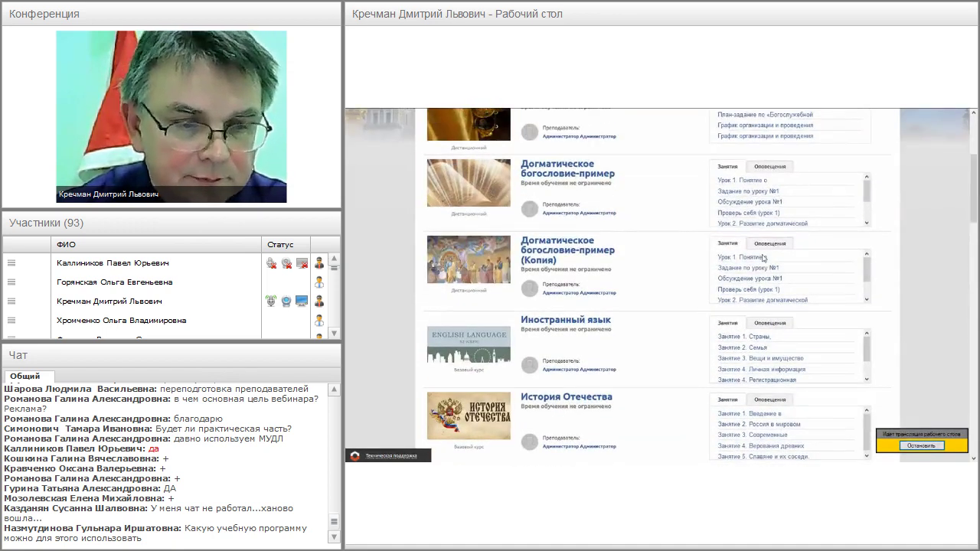
click(595, 319)
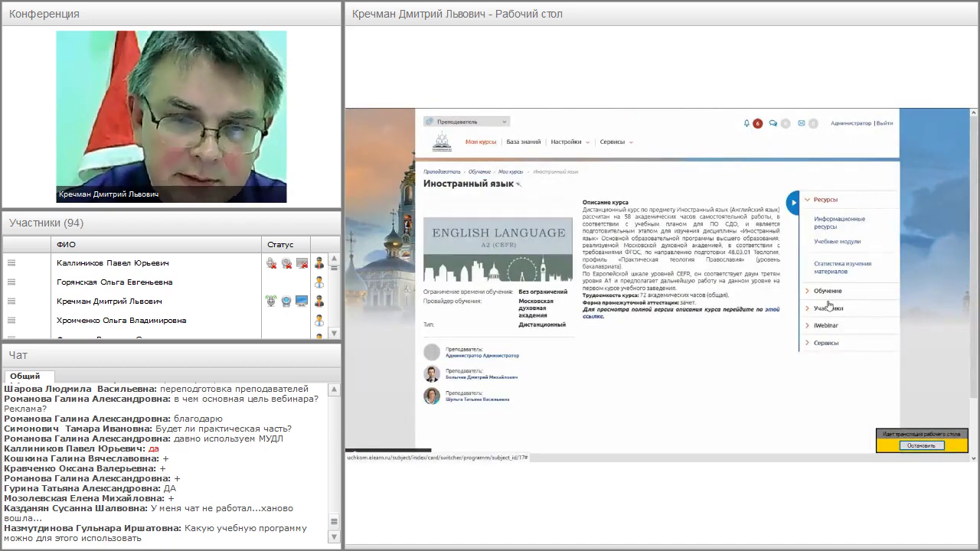
- Expand the Обучение section in the course sidebar to reach План занятий
click(830, 294)
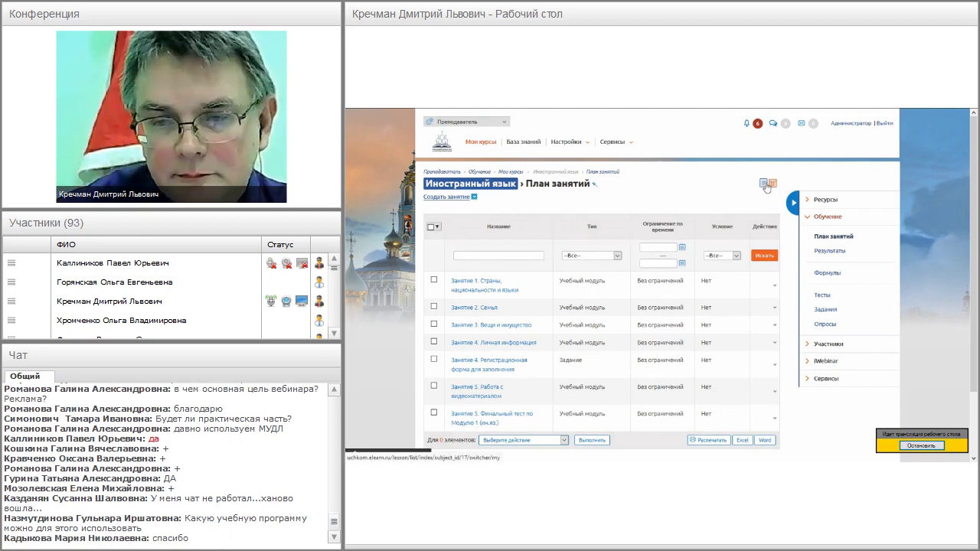
- Show the Иностранный язык lesson plan in detailed view with descriptions and completion times
click(771, 184)
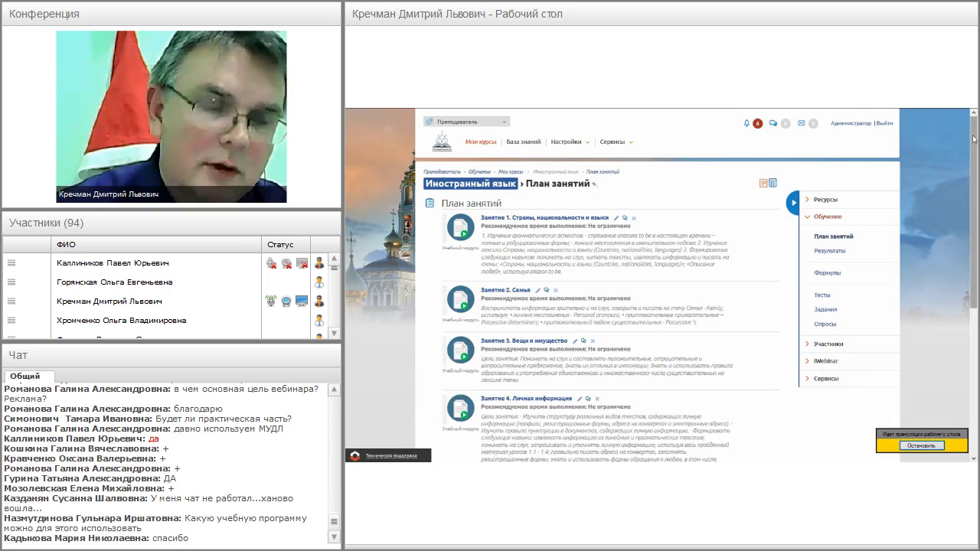
drag(974, 139, 975, 141)
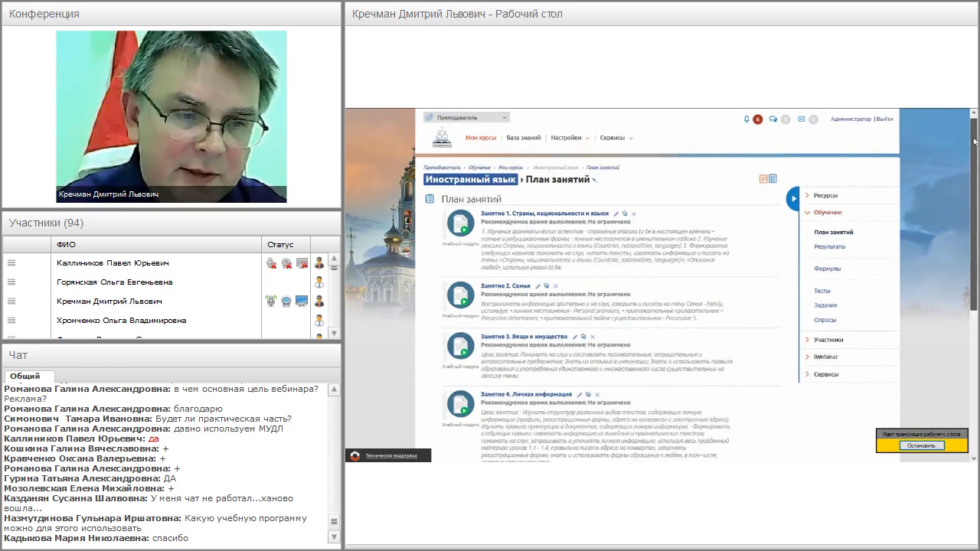
drag(973, 141, 974, 142)
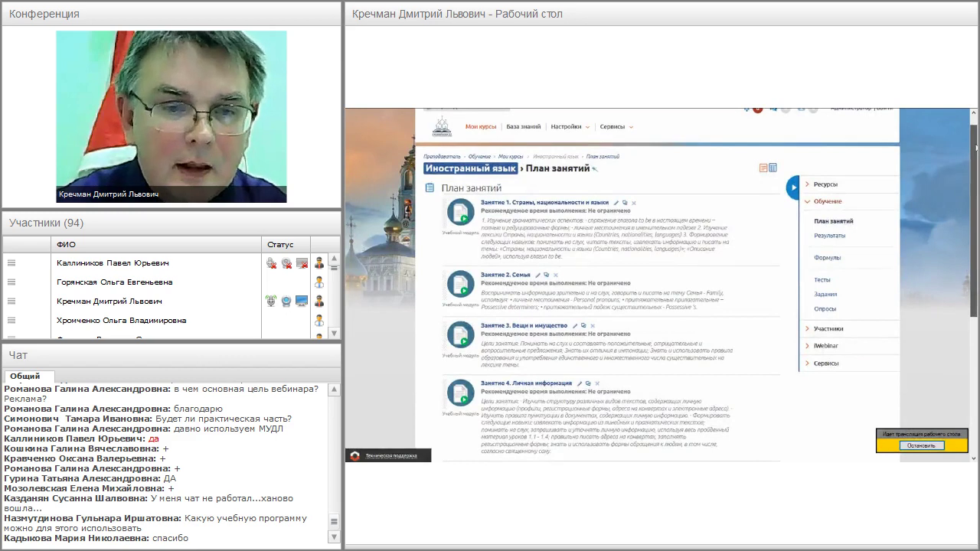
- In the Иностранный язык results table, give the second student a 3 for the registration-form assignment
click(826, 246)
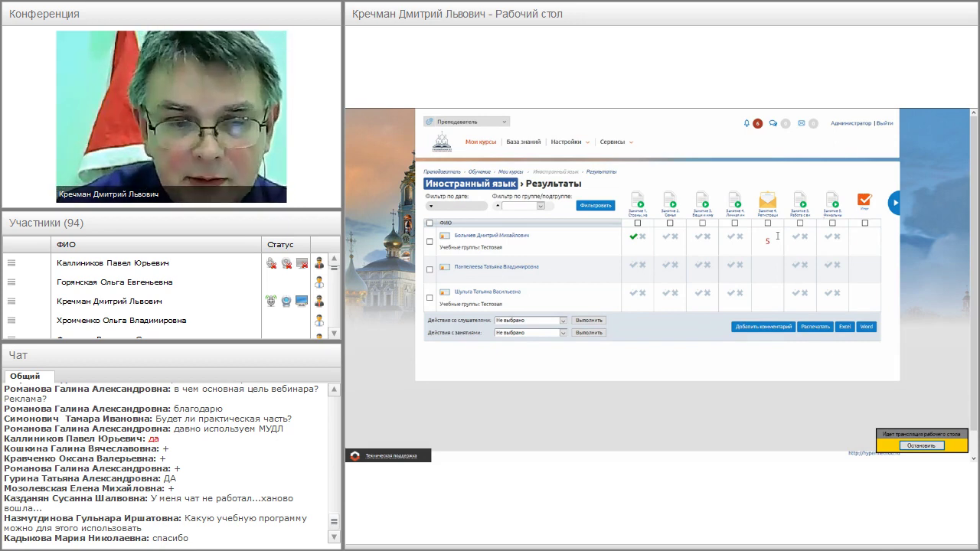
click(769, 269)
text(3)
key(Return)
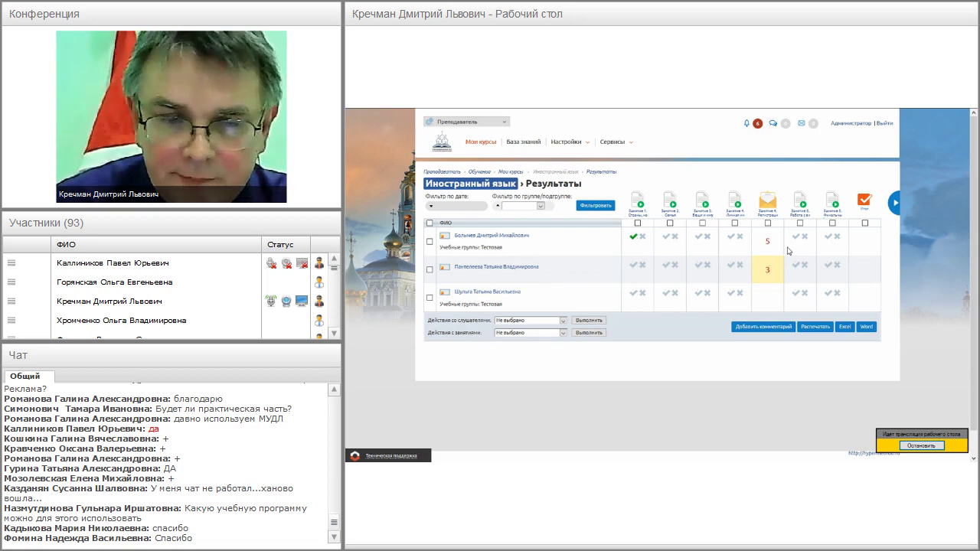
- Save a sample comment on the third student's empty registration-form assignment cell
click(770, 299)
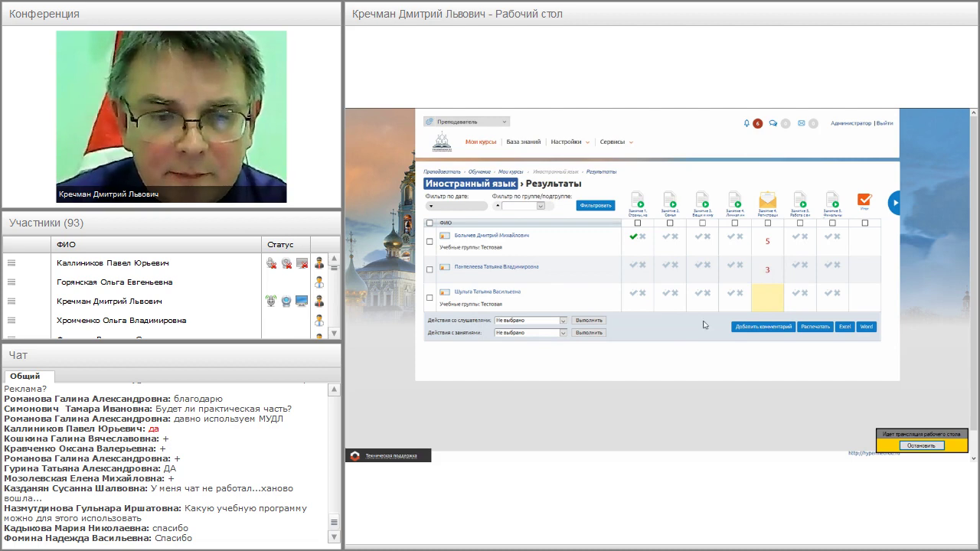
click(773, 327)
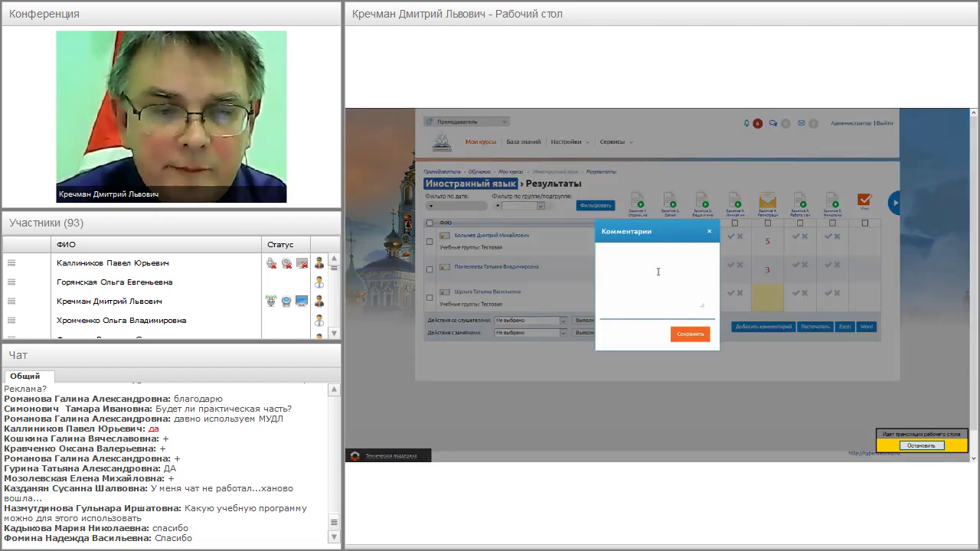
text(fgnfnsfhnsfhnnnhnsghnsg)
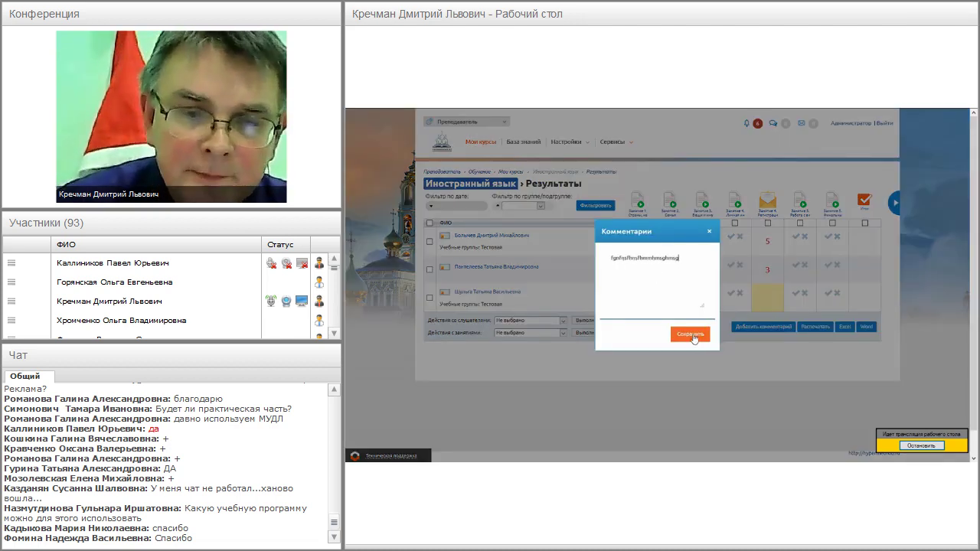
click(691, 335)
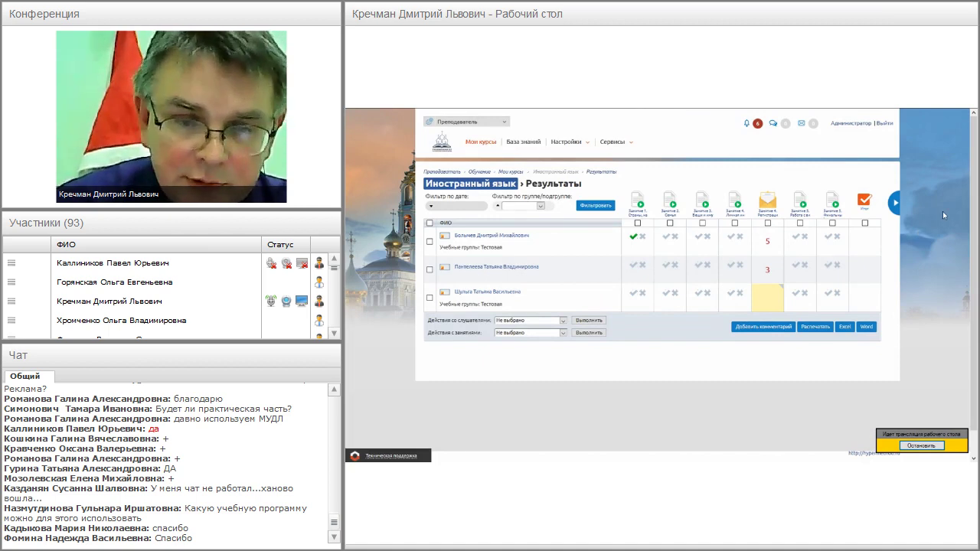
- Give the third student a 5 for the registration-form assignment
click(781, 294)
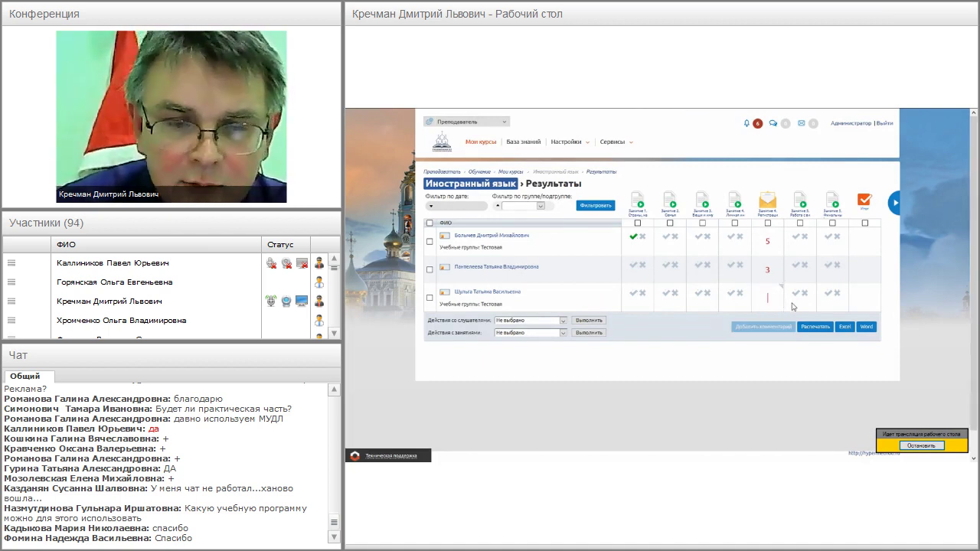
text(5)
key(Return)
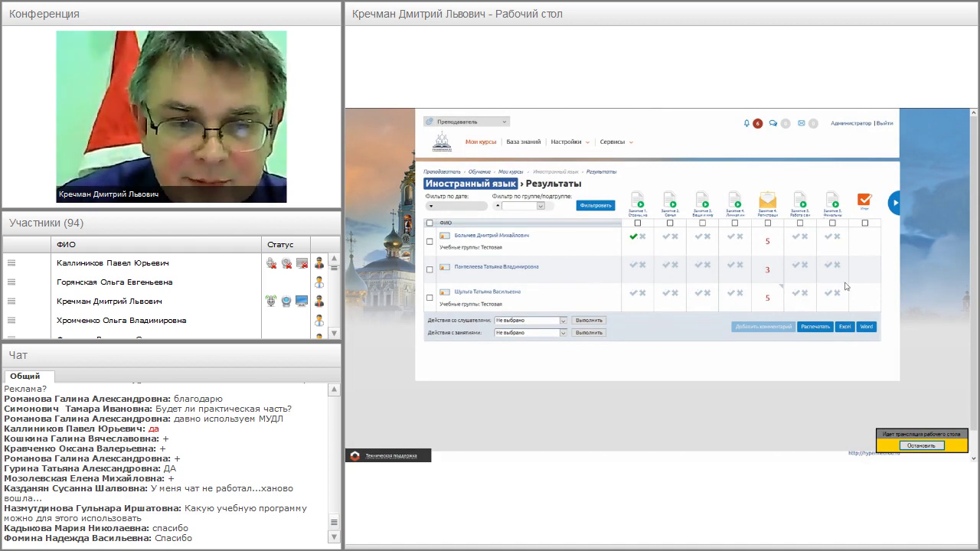
- Mark lesson 3 passed for the first two students and lesson 4 for the second
click(697, 236)
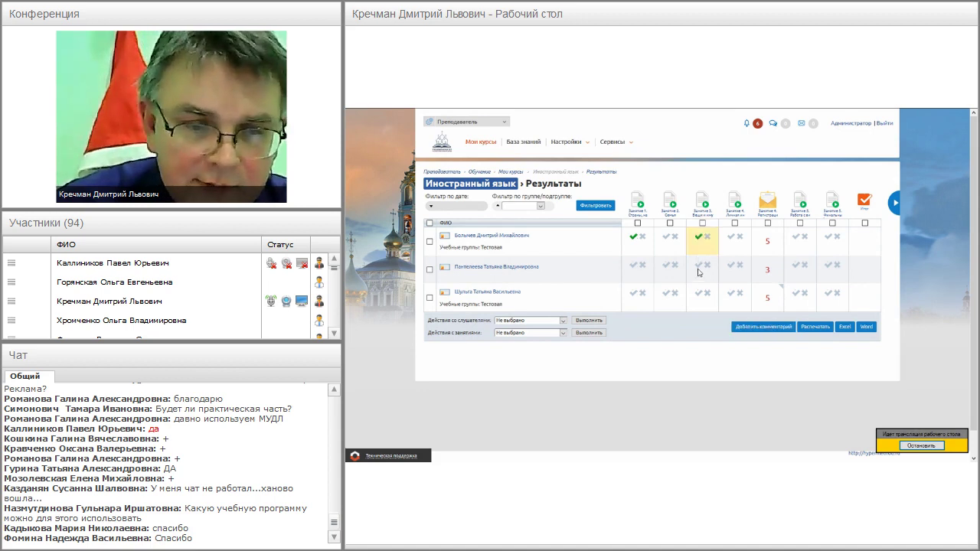
click(698, 265)
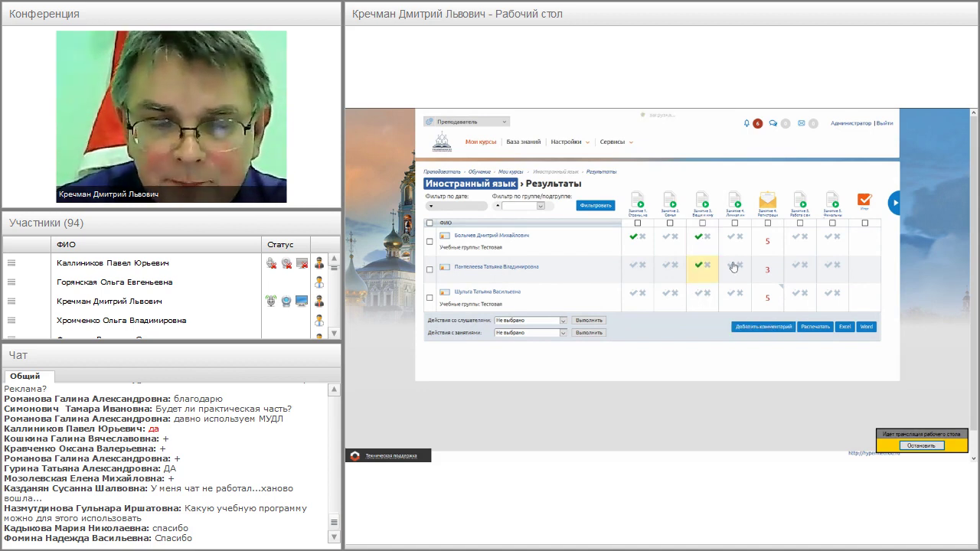
click(732, 265)
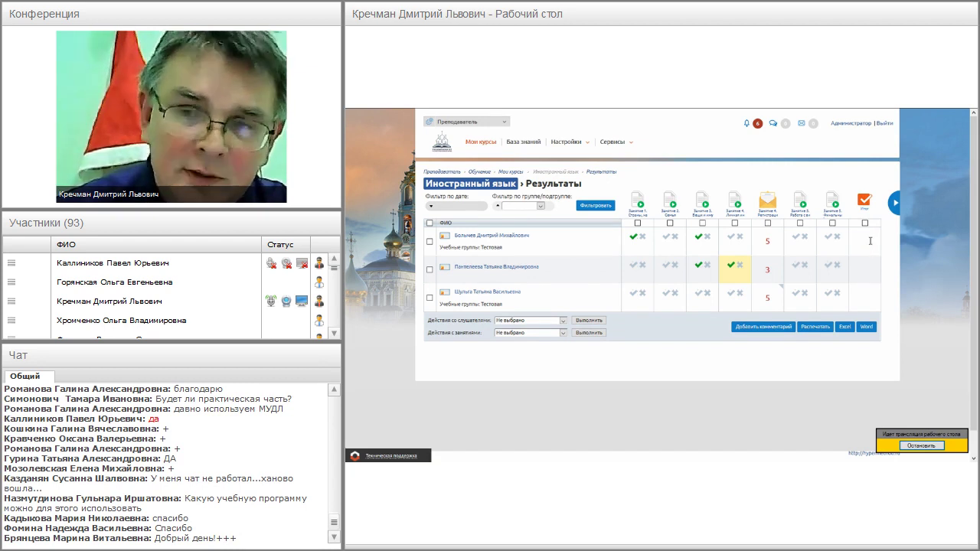
click(869, 240)
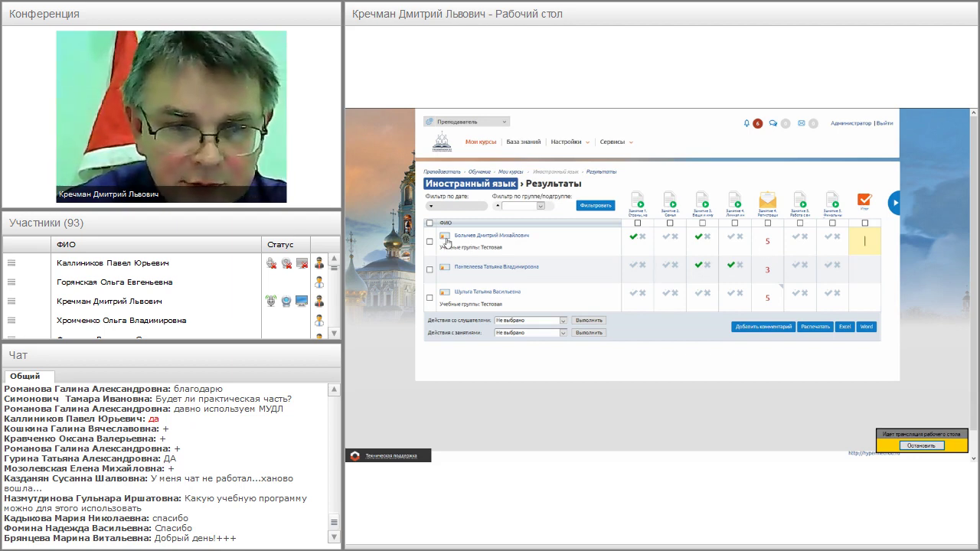
click(445, 239)
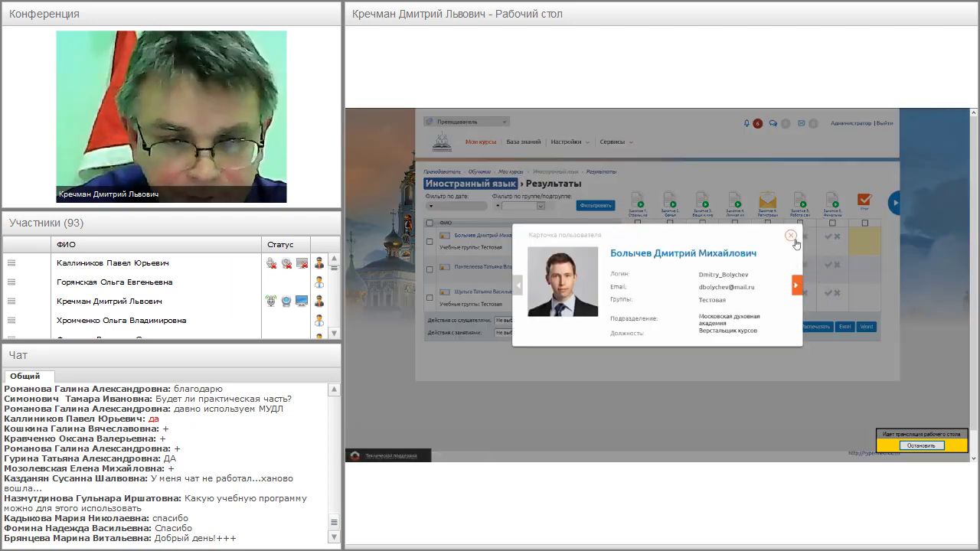
click(790, 235)
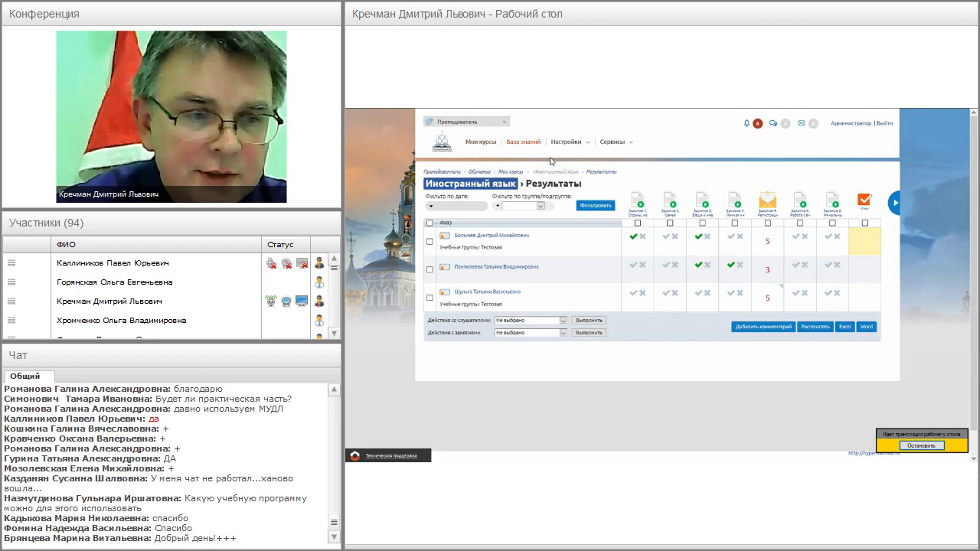
- From Мои курсы, open the «Занятие 2. Семья» lesson of Иностранный язык
click(481, 143)
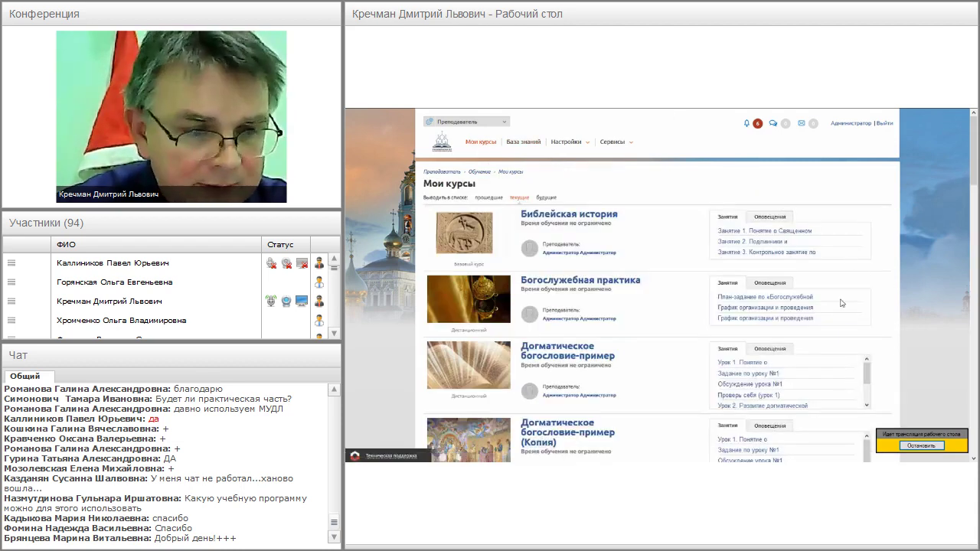
scroll(587, 293, down, 5)
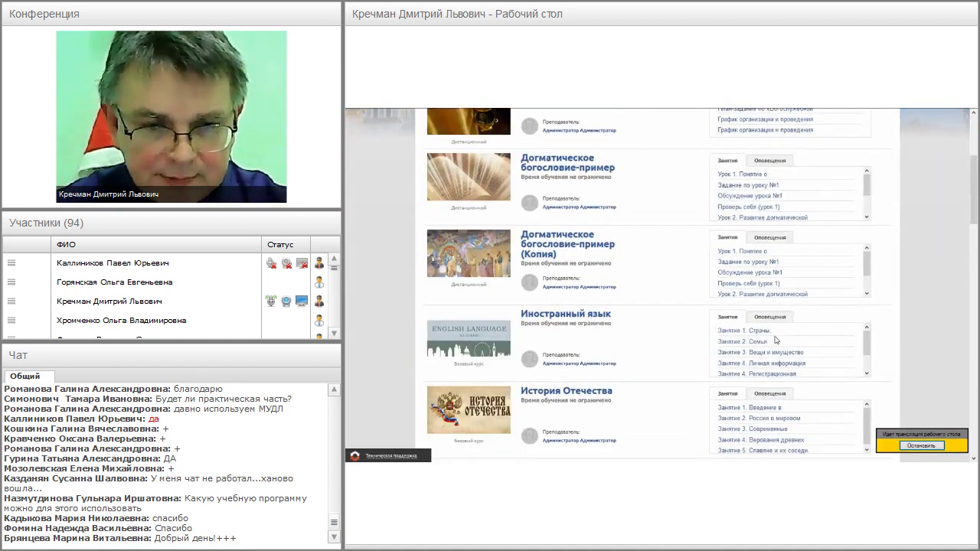
click(746, 343)
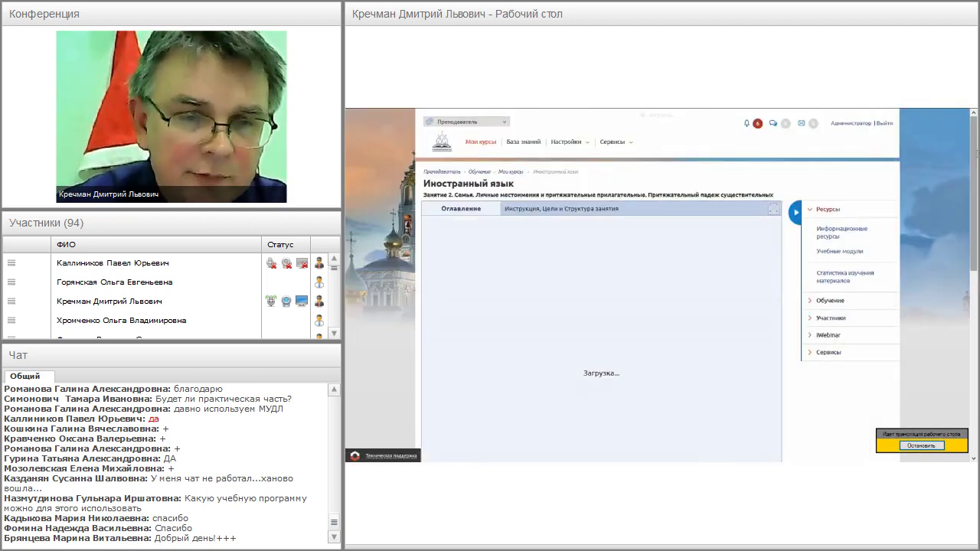
scroll(601, 306, down, 1)
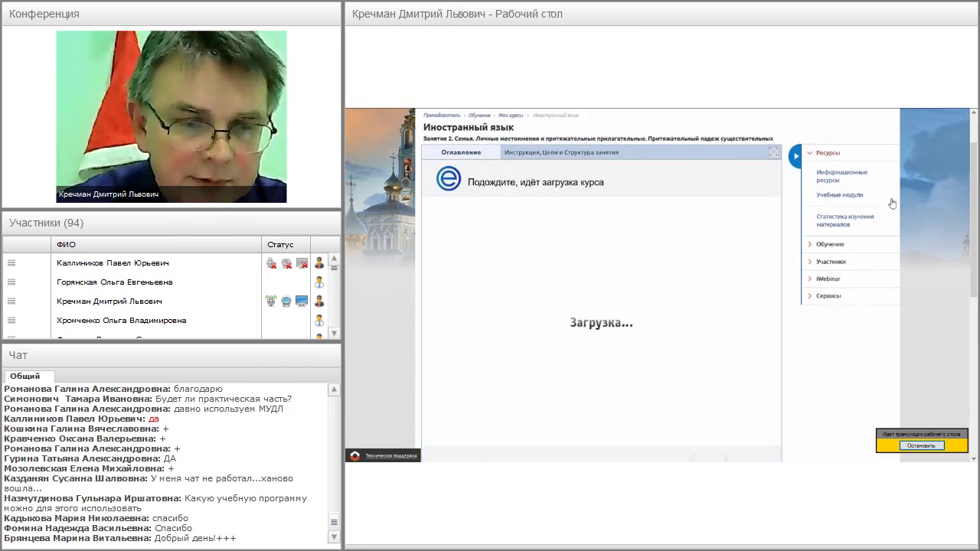
scroll(817, 206, down, 1)
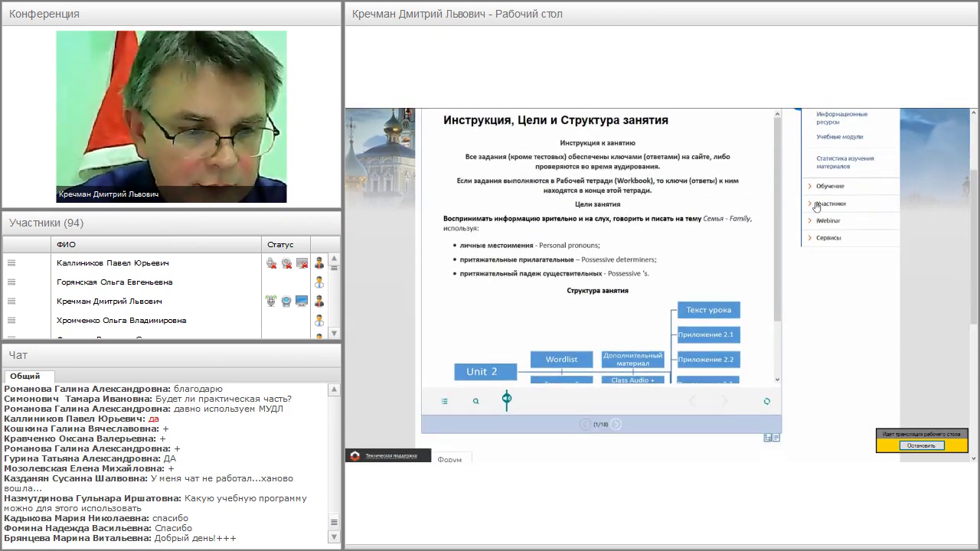
scroll(536, 329, down, 1)
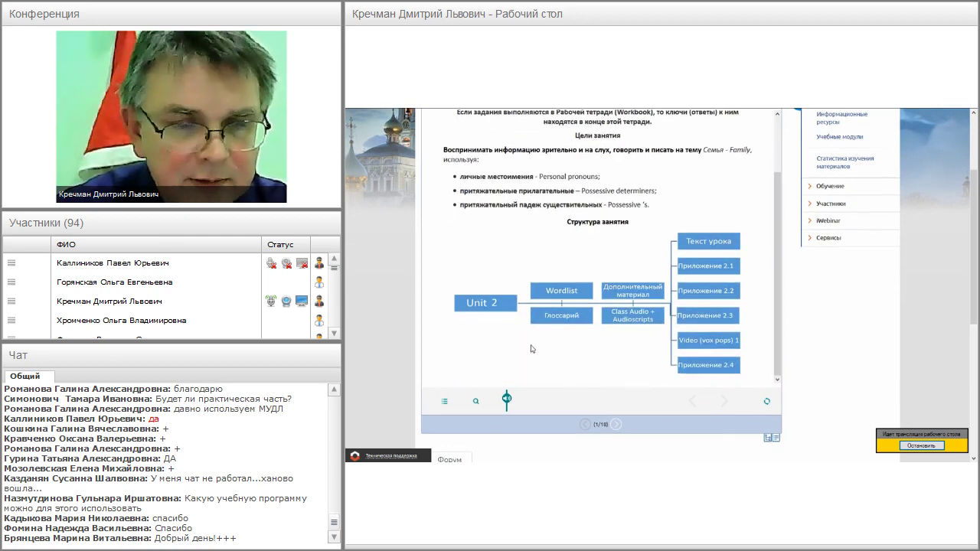
click(616, 424)
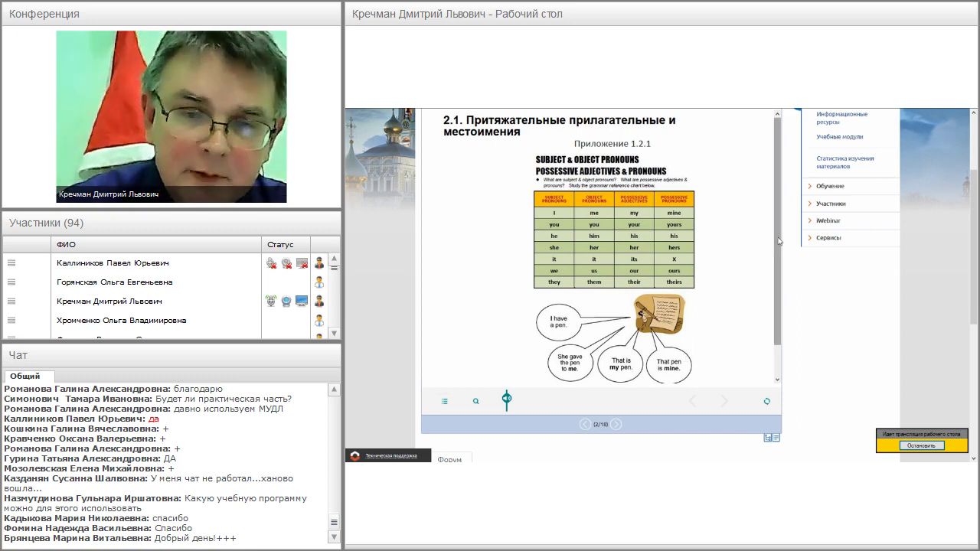
scroll(973, 220, up, 2)
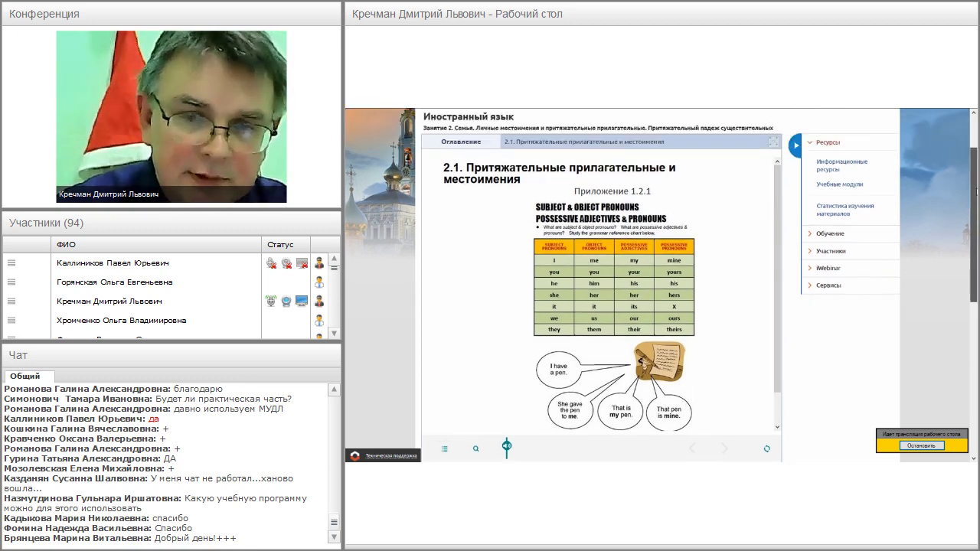
scroll(973, 220, up, 2)
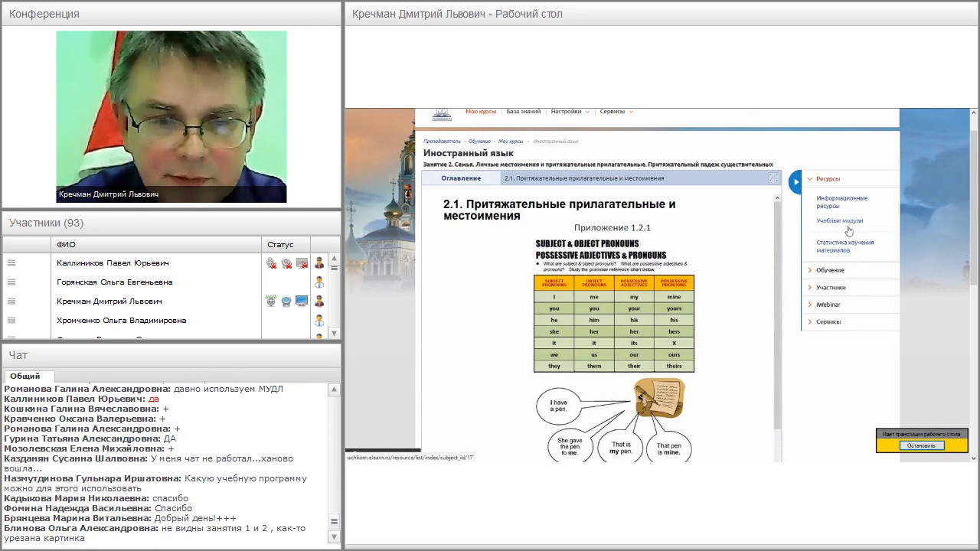
- Open the Иностранный язык lesson plan and highlight part of Занятие 1's subtitle
click(829, 274)
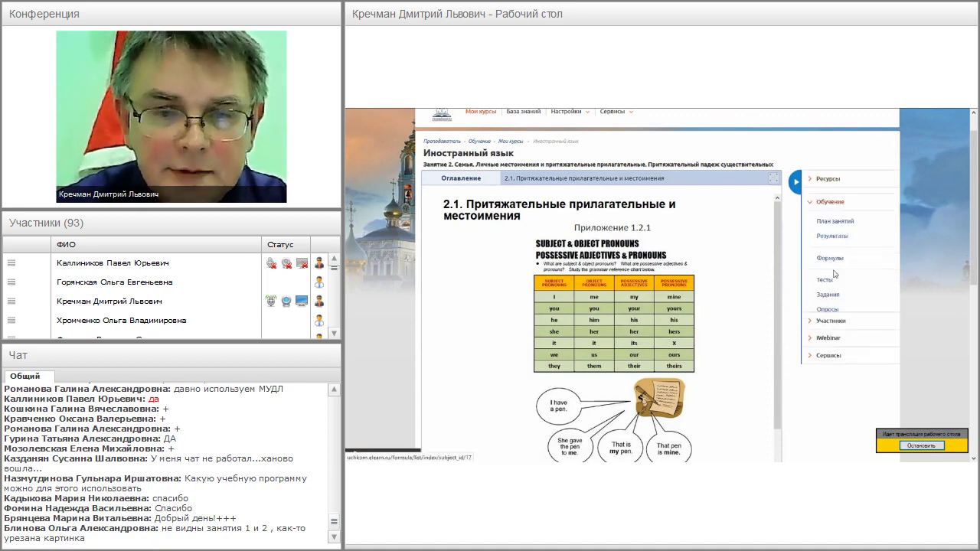
click(834, 216)
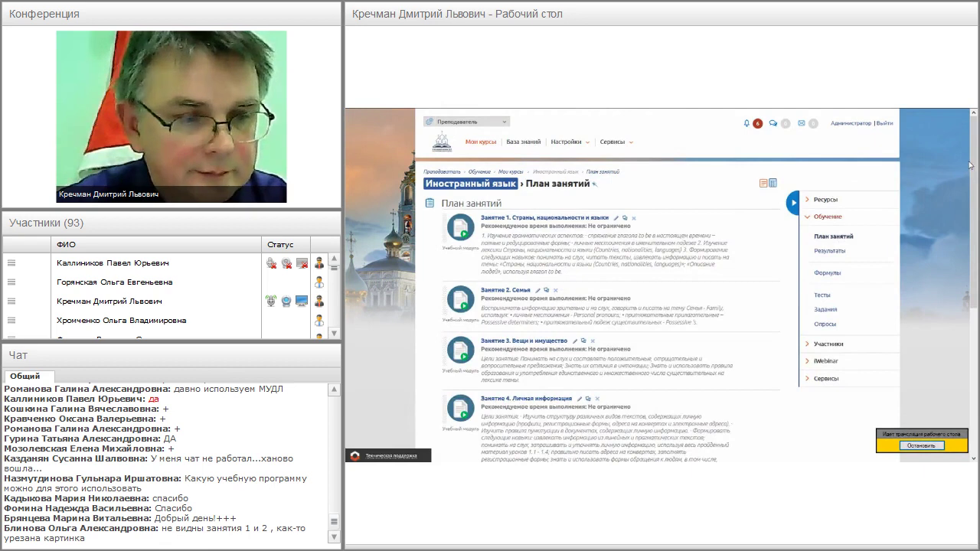
scroll(912, 217, down, 3)
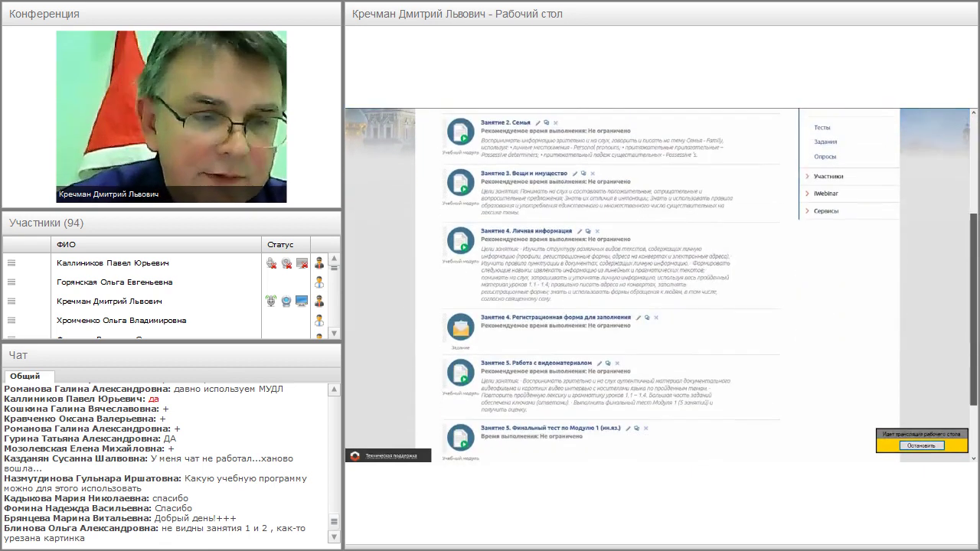
scroll(623, 285, up, 2)
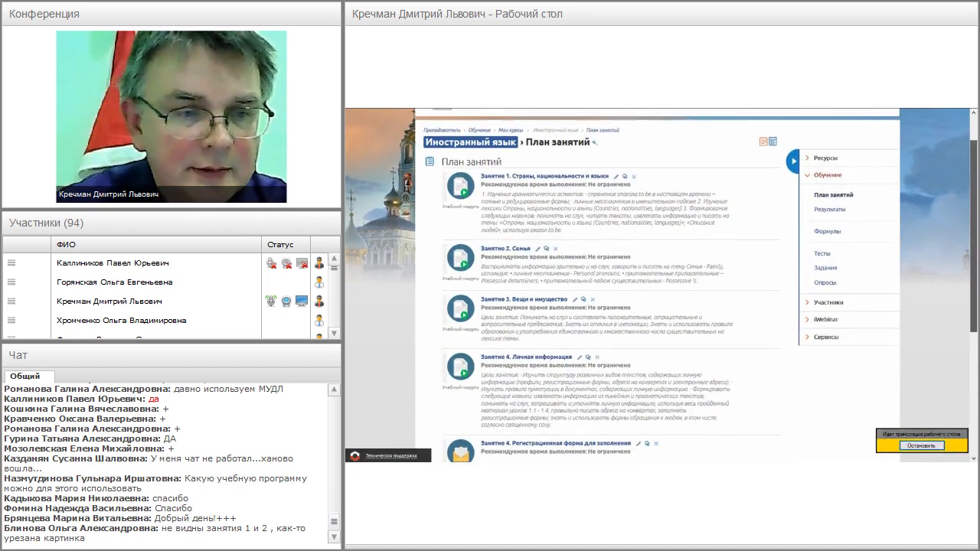
drag(486, 184, 589, 185)
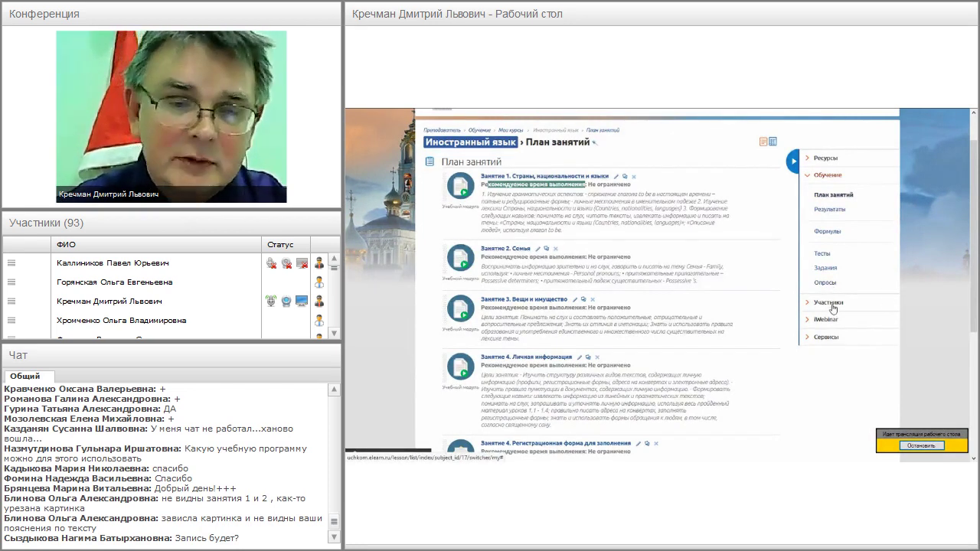
- Expand the Участники and Сервисы sidebar sections to reveal Новости, Форум and service settings
click(832, 305)
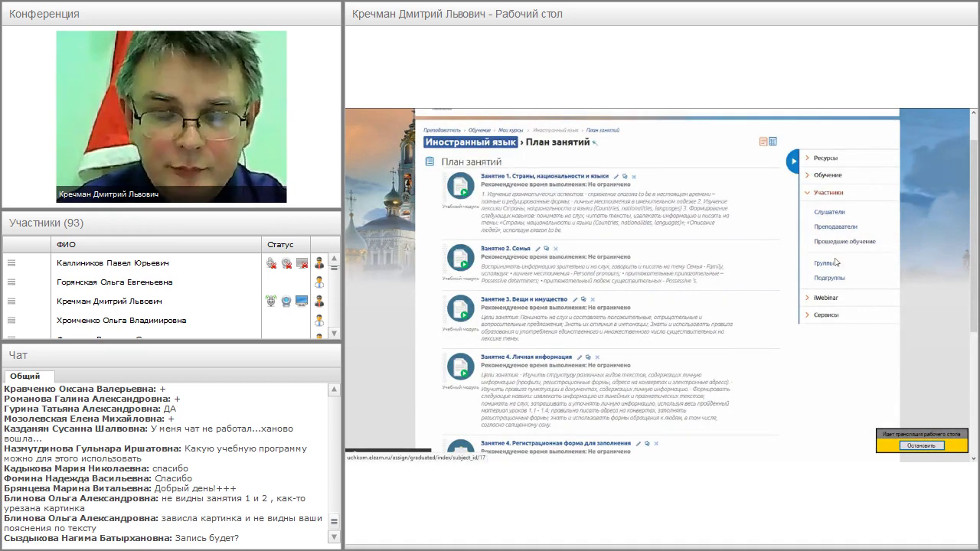
click(823, 315)
scroll(827, 283, up, 1)
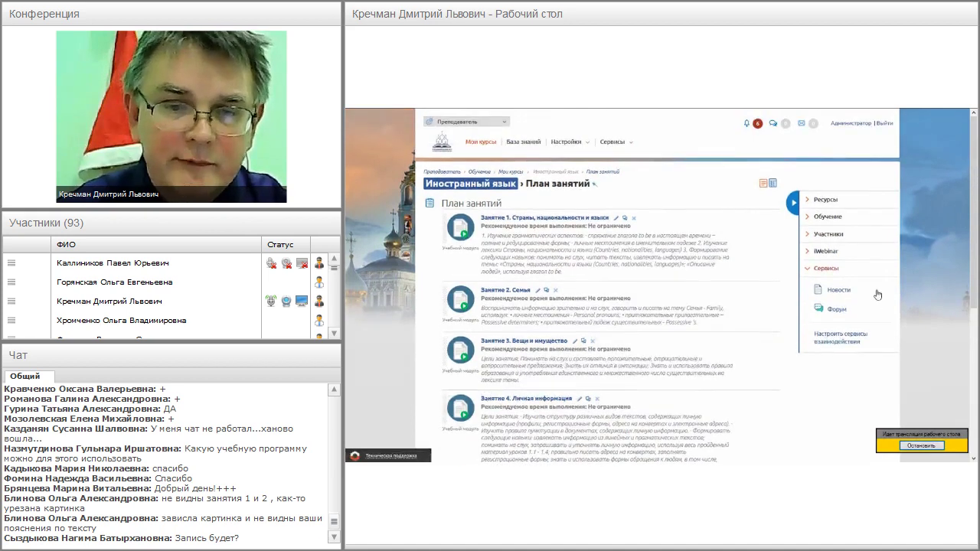
scroll(877, 295, down, 2)
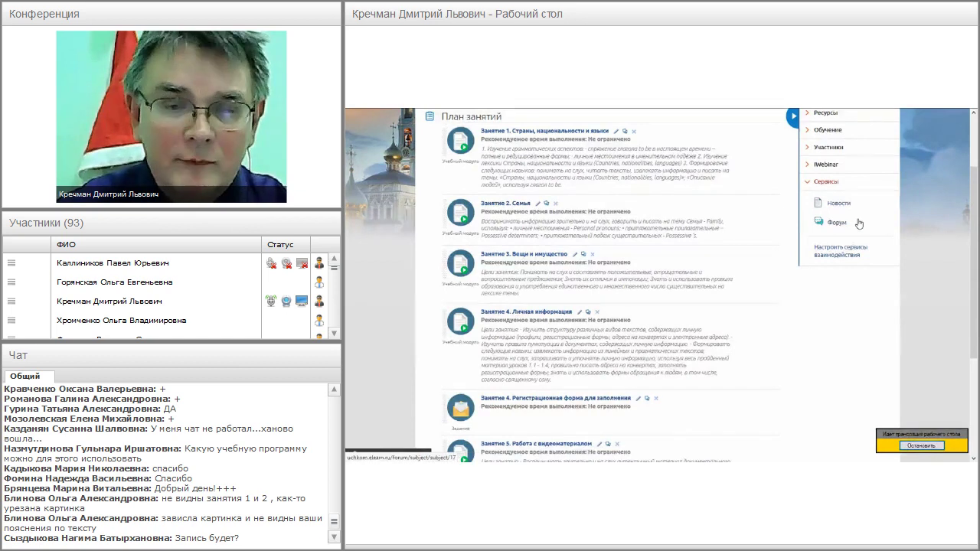
- Enable Блог, Wiki, Чат, Контакты, Сообщения and Файловое хранилище for the course and save
click(839, 255)
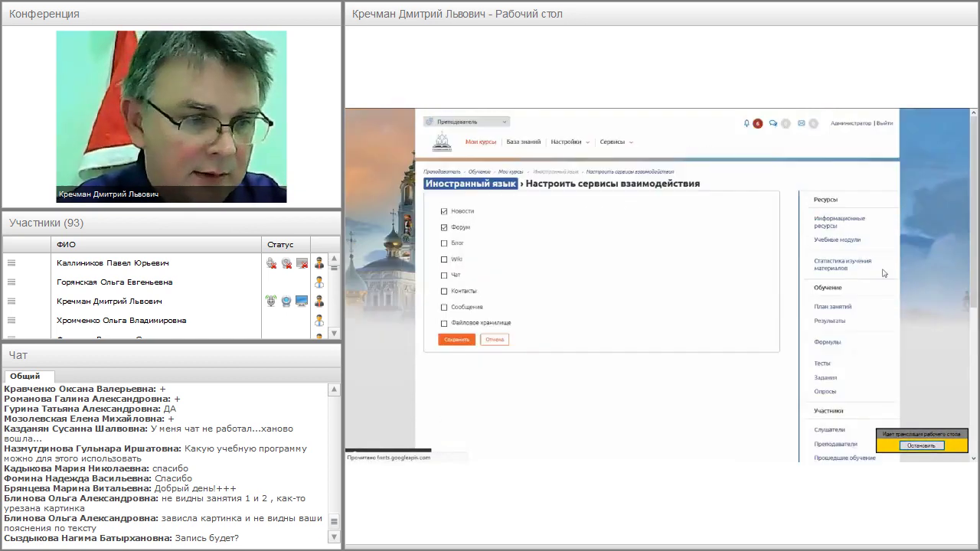
click(444, 244)
click(444, 259)
click(443, 274)
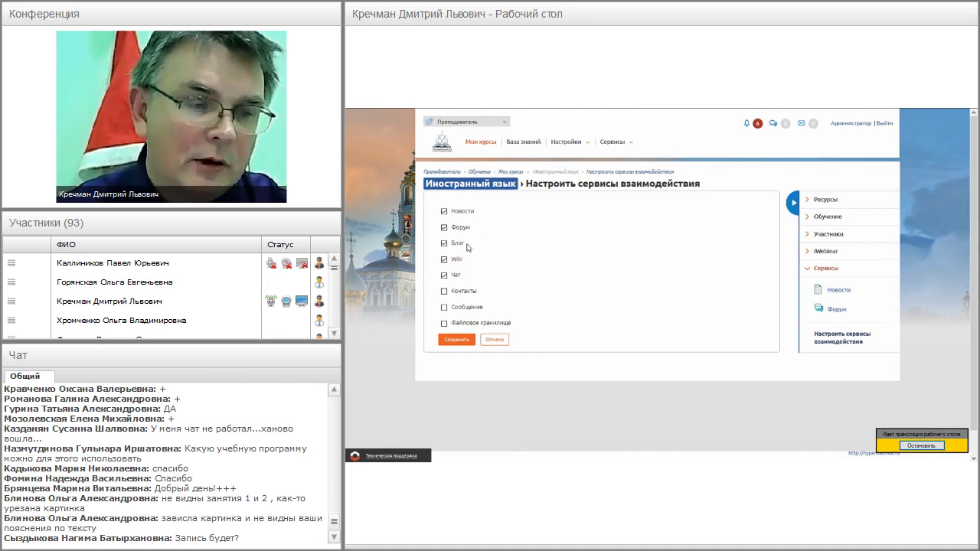
click(444, 291)
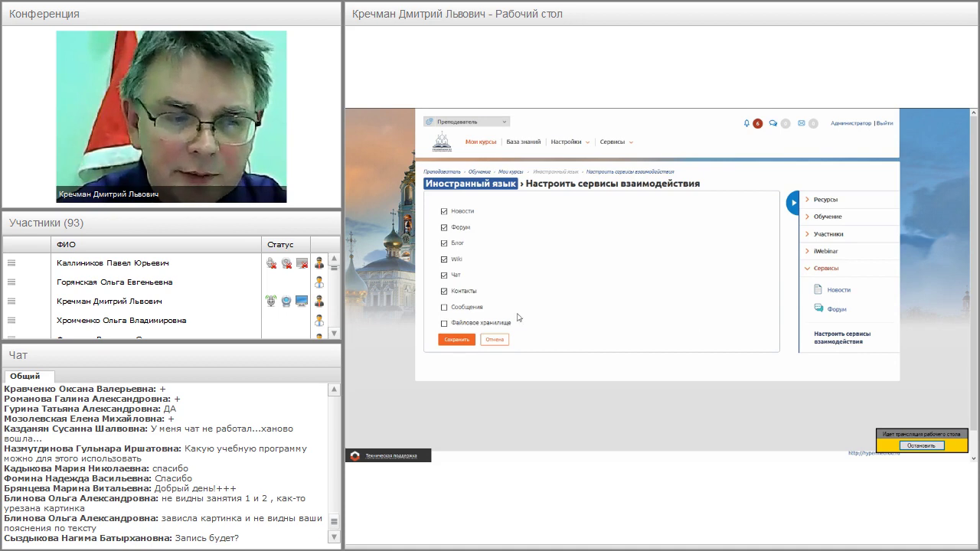
click(444, 307)
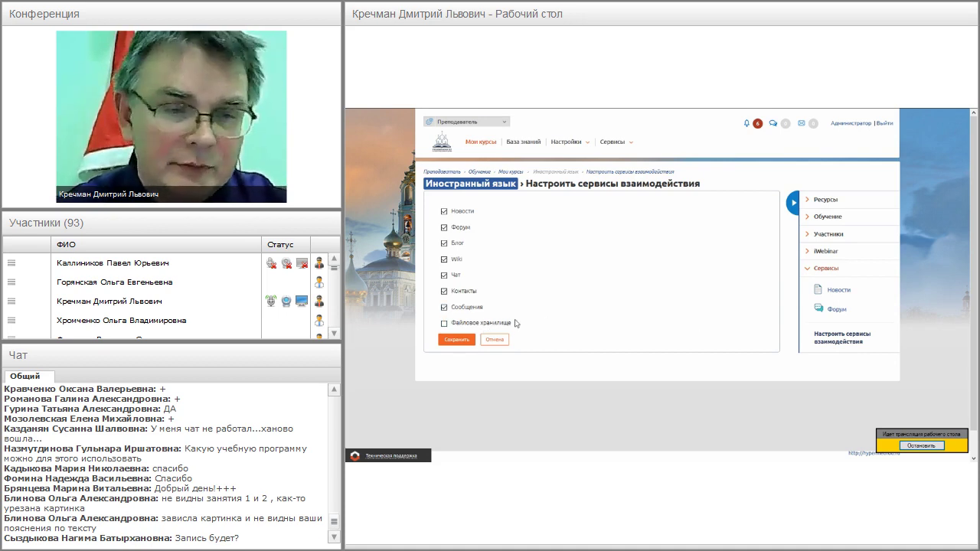
click(444, 323)
click(456, 339)
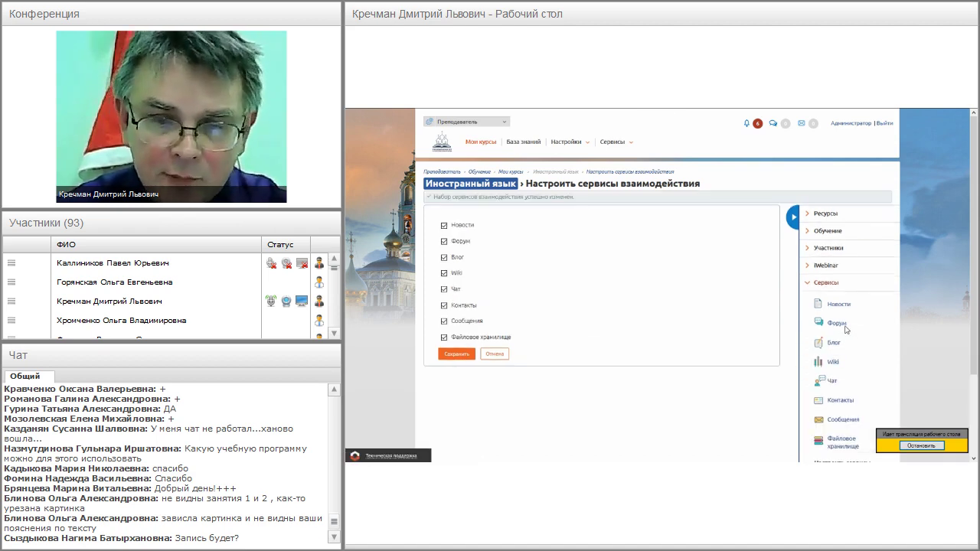
scroll(820, 243, down, 2)
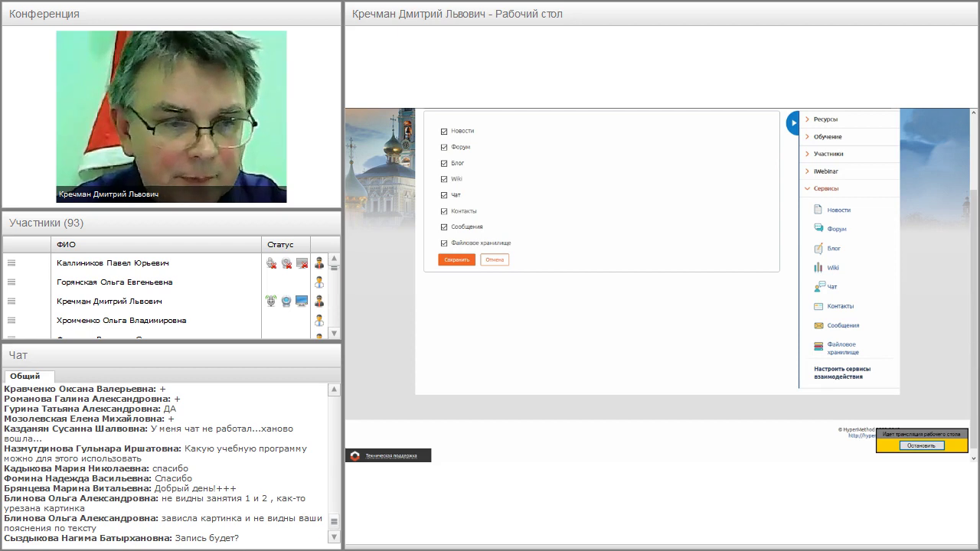
scroll(649, 229, up, 2)
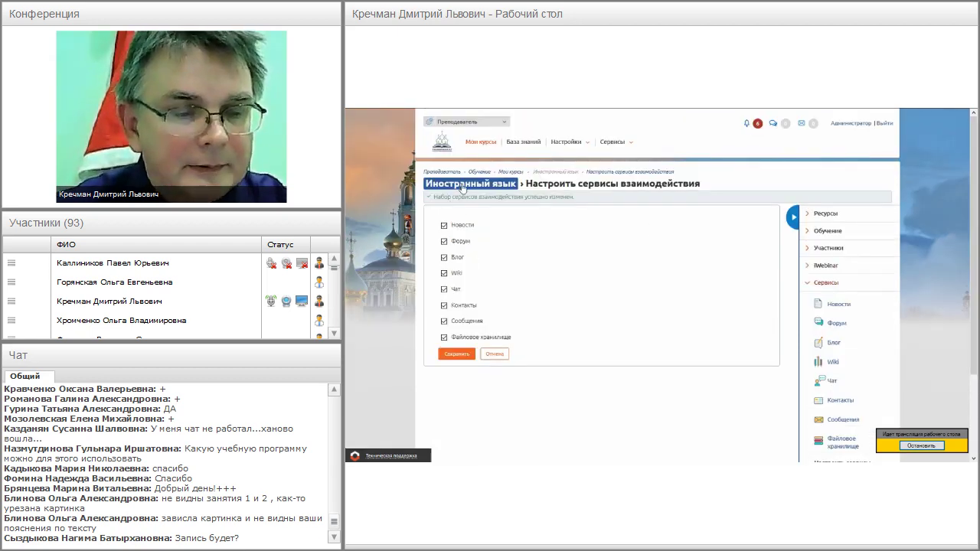
- Switch from the Преподаватель role to Менеджер по обучению to see all courses
click(481, 142)
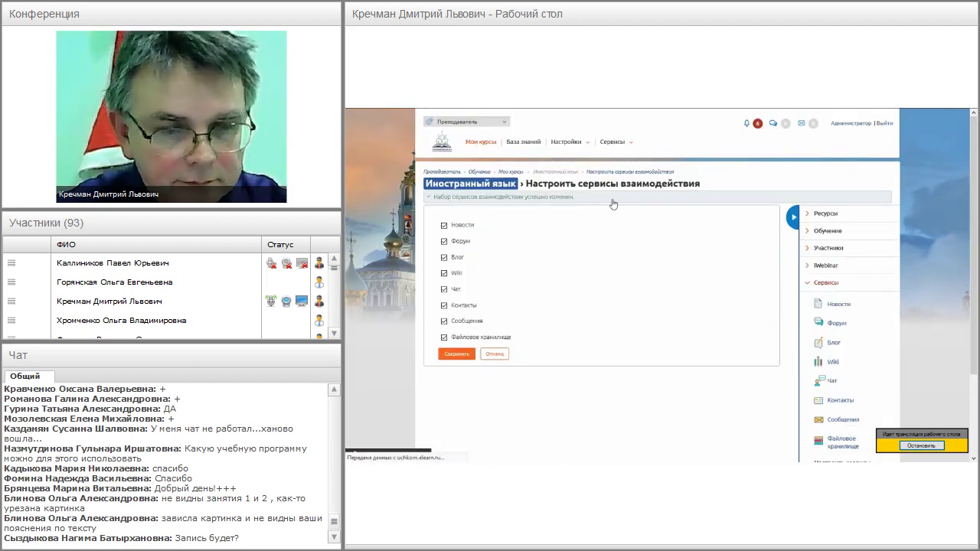
scroll(656, 288, down, 4)
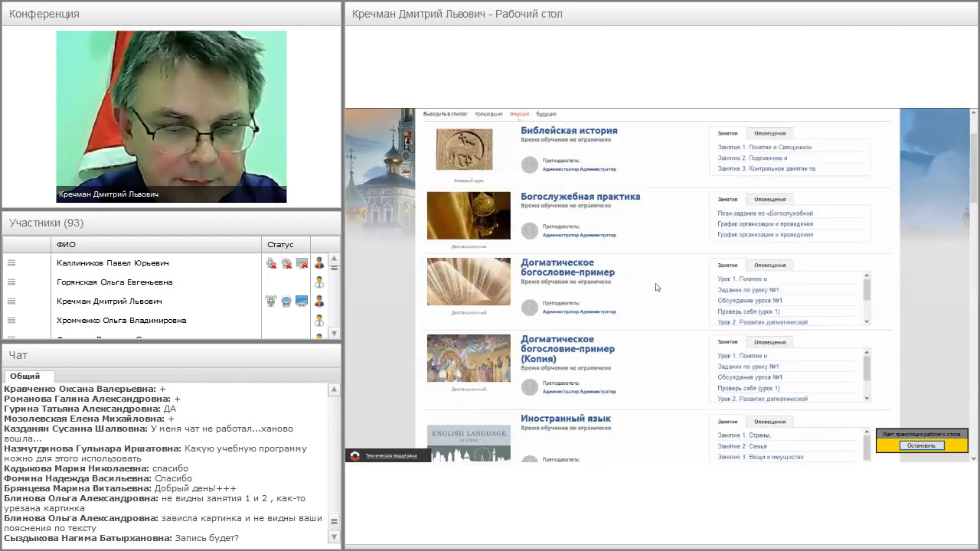
scroll(656, 287, up, 5)
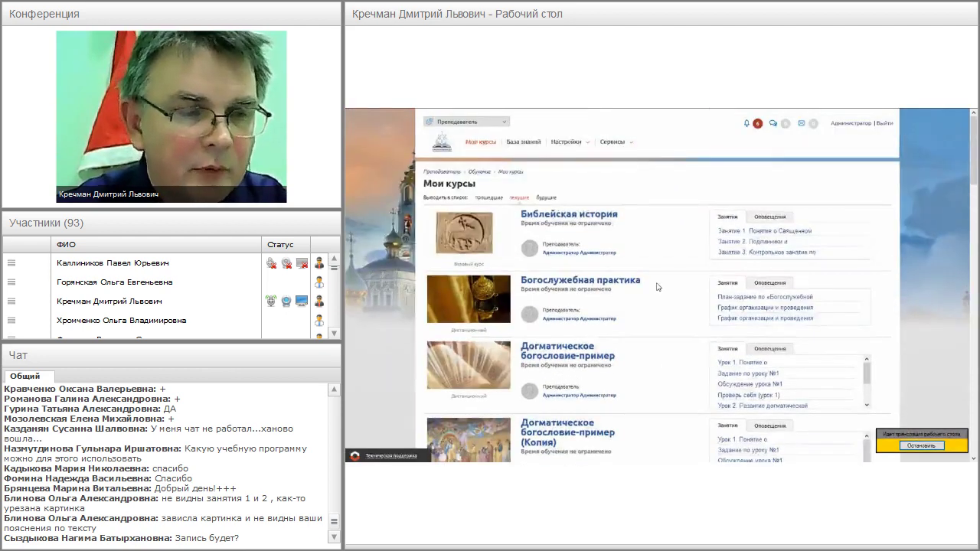
click(471, 124)
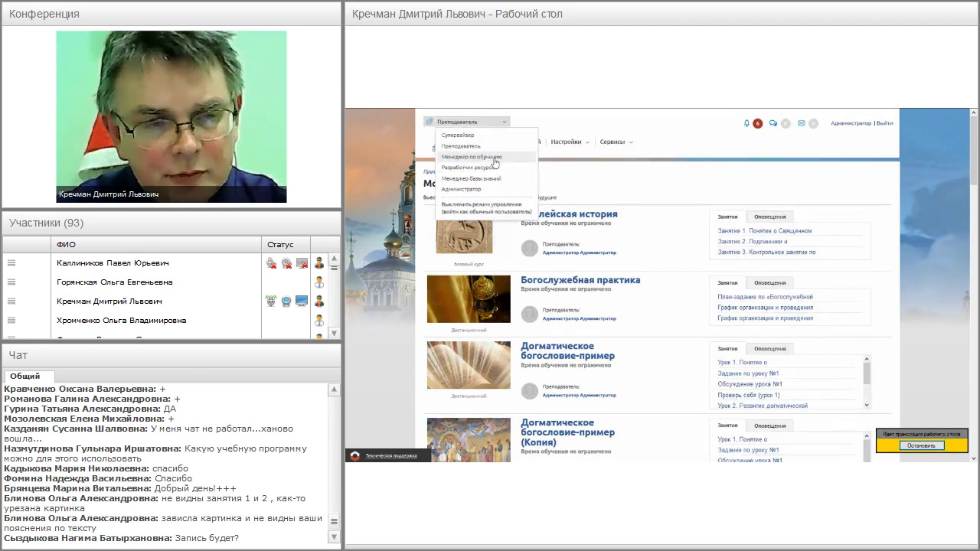
click(499, 157)
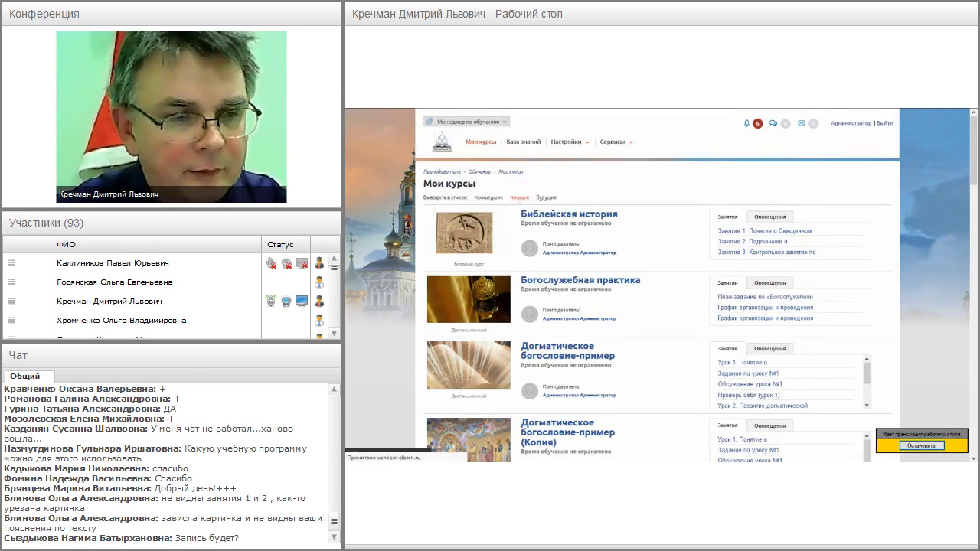
- Show Учебные сессии as a calendar, advance to February 2018, and drag the Катехизис entry
mouse_move(469, 143)
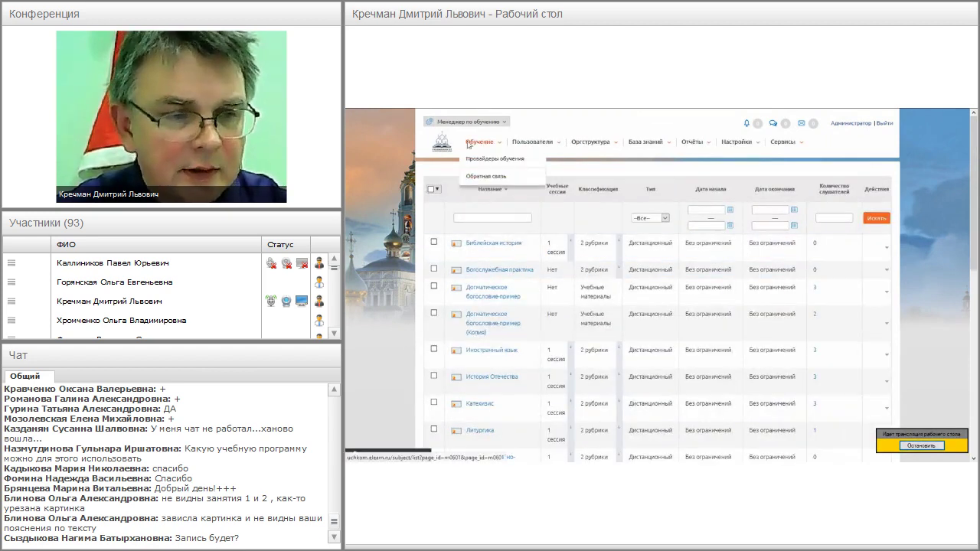
click(505, 185)
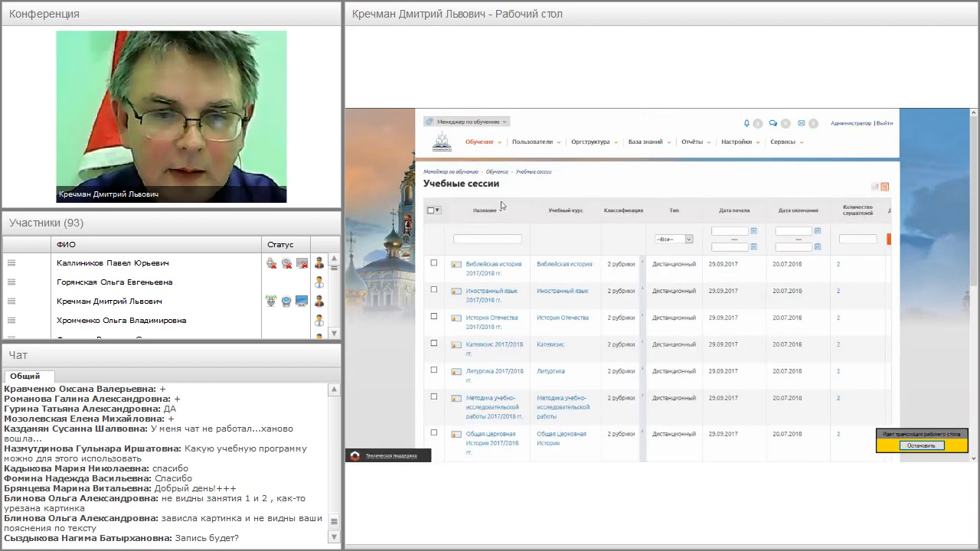
click(877, 192)
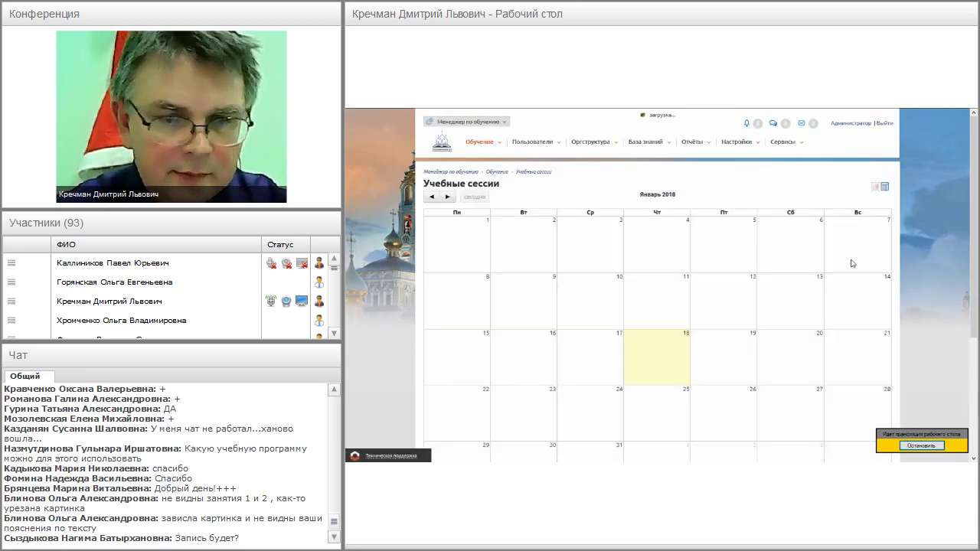
drag(965, 198, 971, 314)
scroll(658, 283, up, 5)
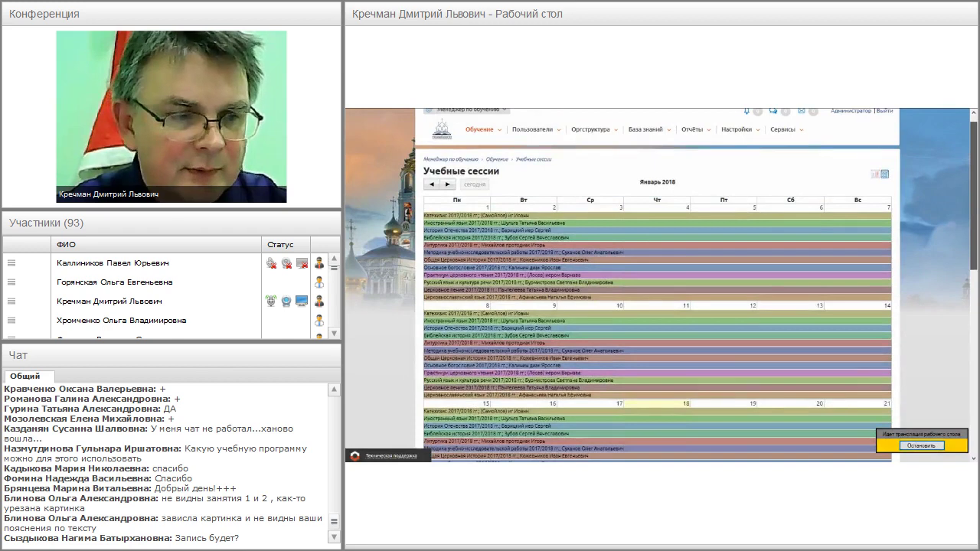
click(448, 186)
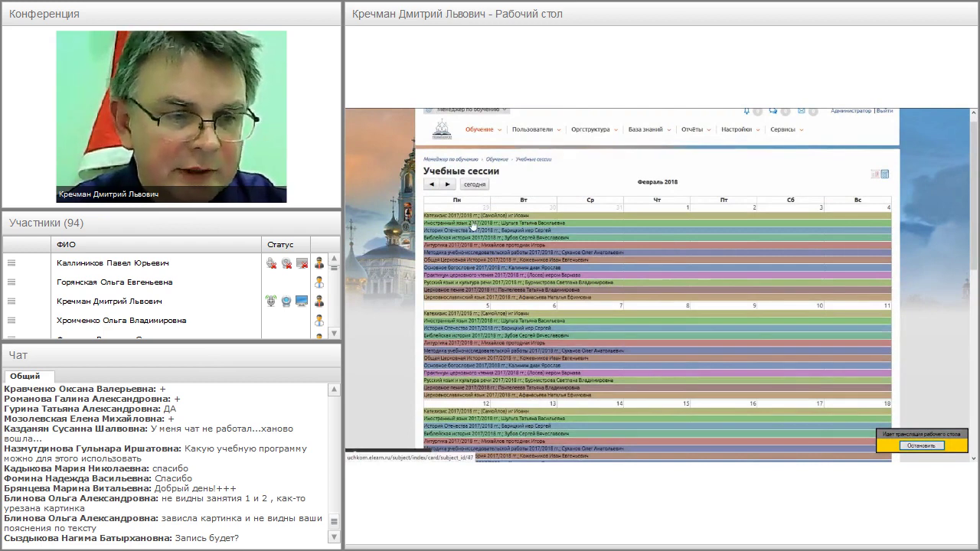
drag(467, 218, 466, 214)
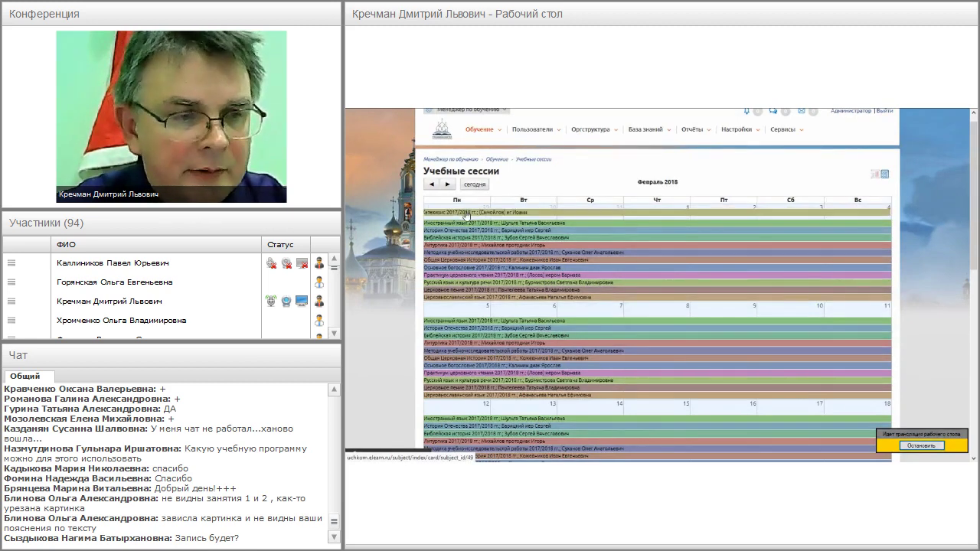
mouse_move(482, 139)
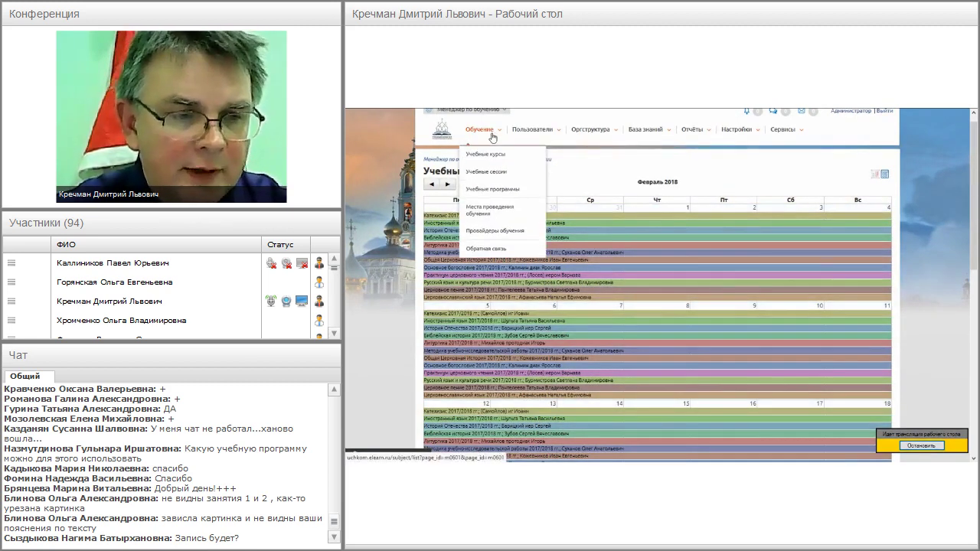
- View the empty Места проведения обучения list, then open the Учебные курсы table
click(490, 214)
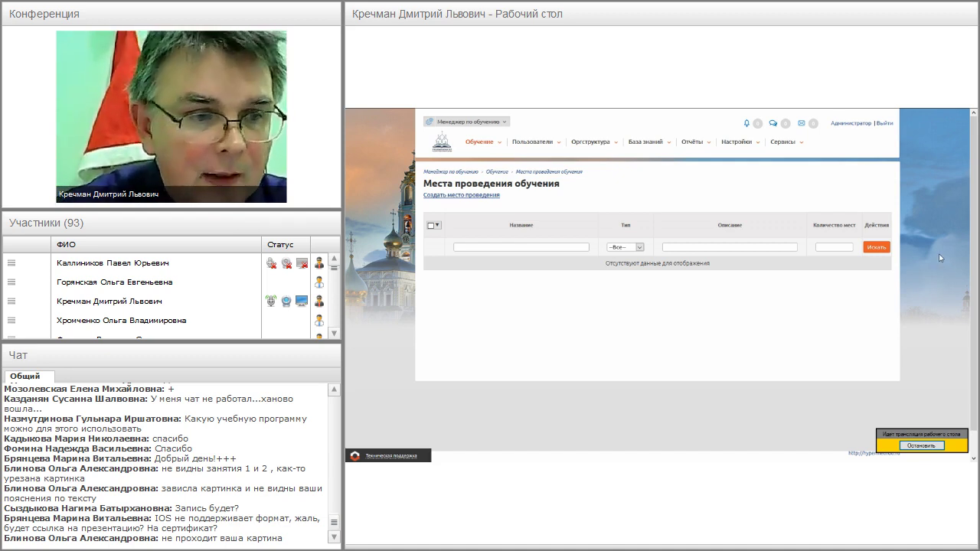
mouse_move(481, 147)
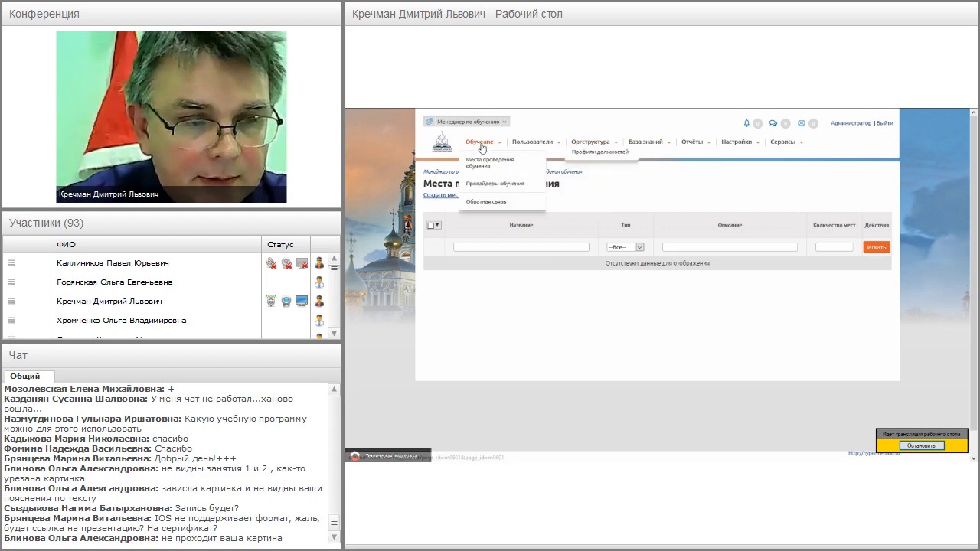
click(490, 168)
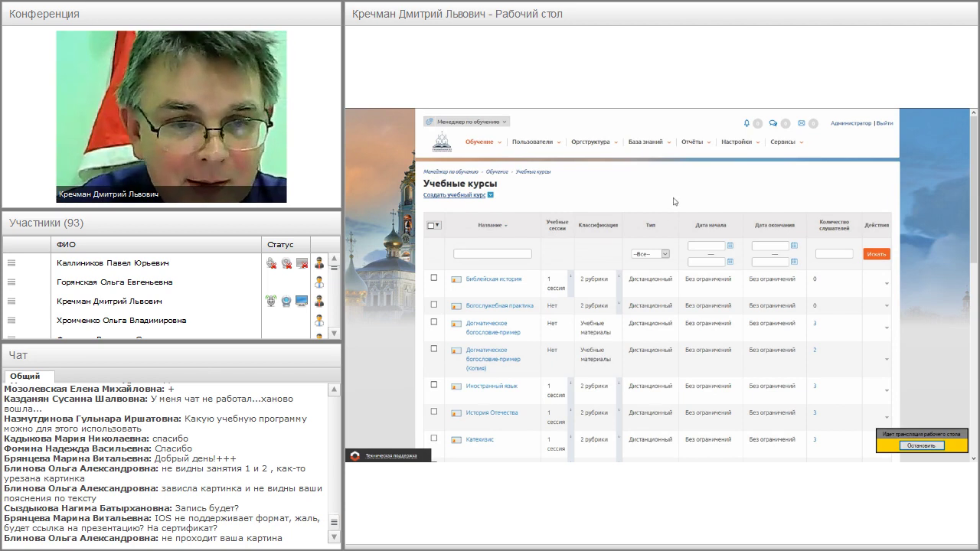
- Return to the Преподаватель role and open the Иностранный язык lesson plan
key(F11)
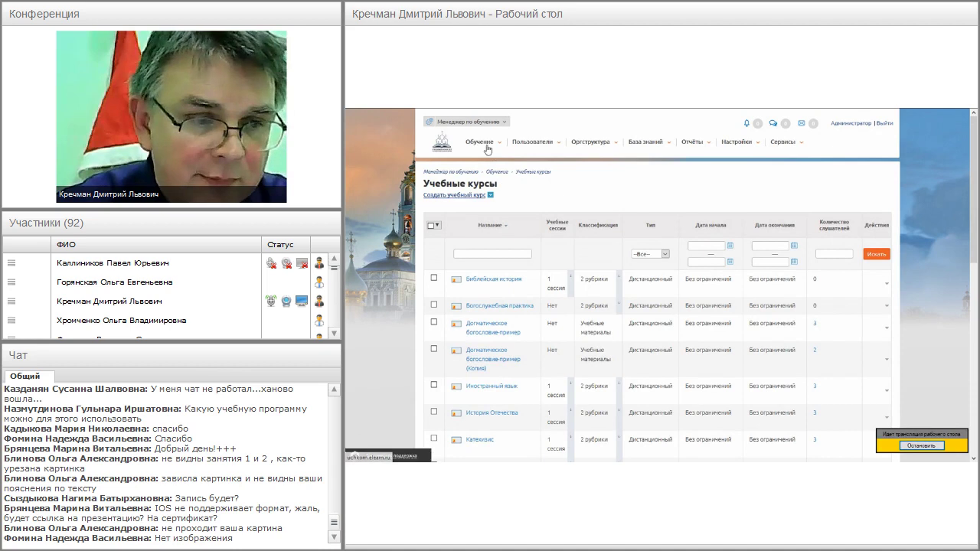
mouse_move(488, 146)
click(538, 187)
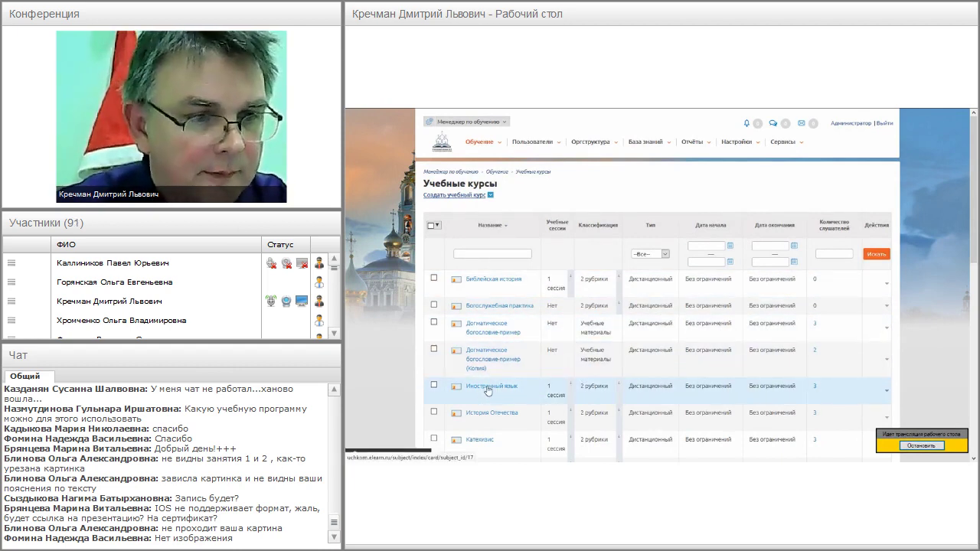
click(467, 122)
click(527, 148)
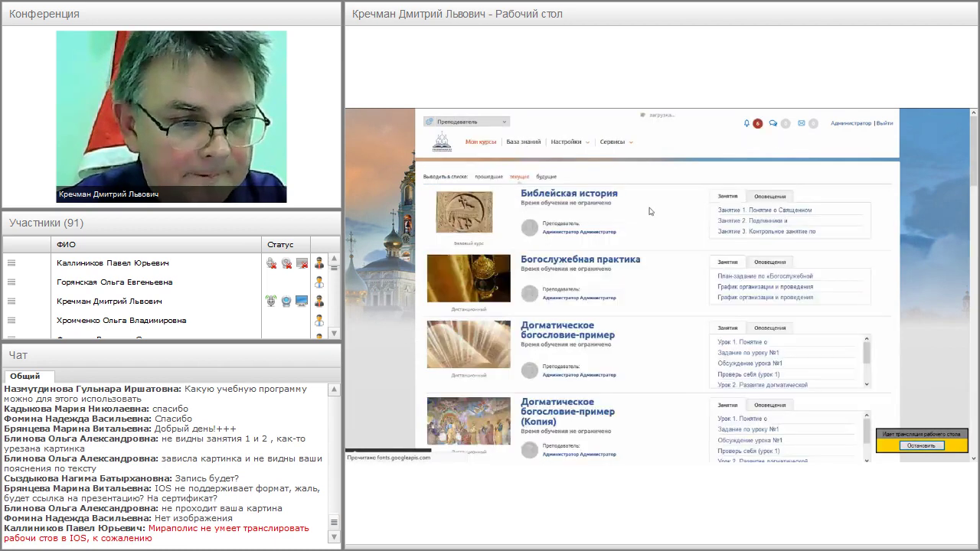
scroll(636, 245, down, 3)
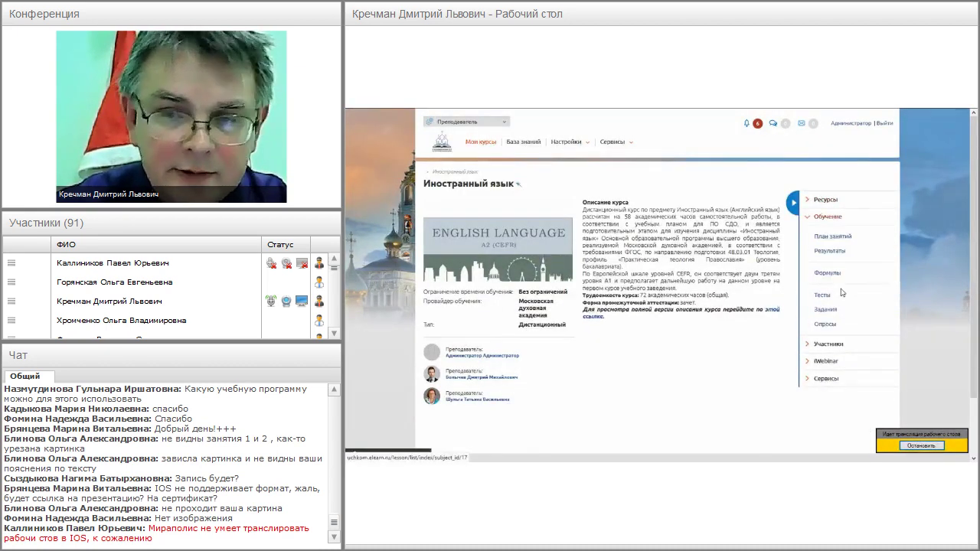
click(830, 293)
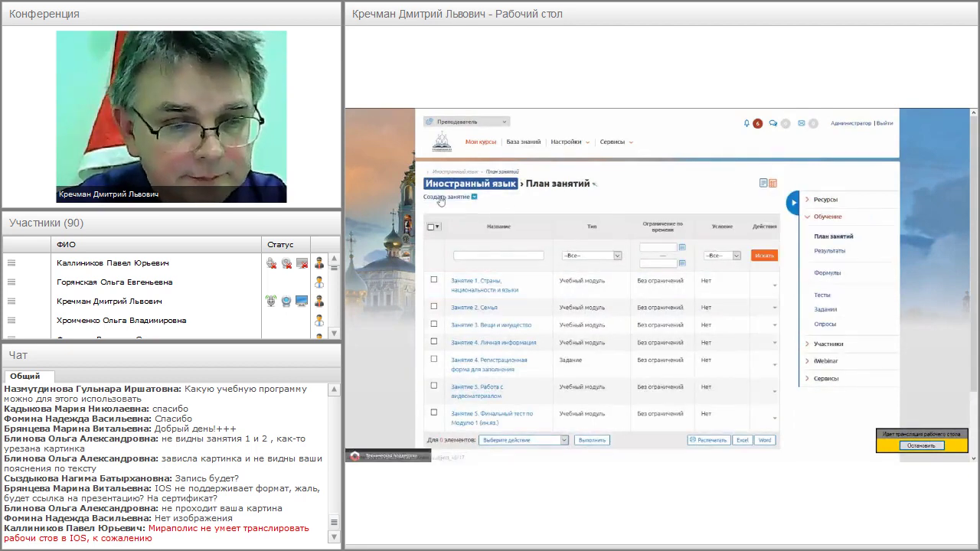
- Start a new lesson named «Встреча консультация», type Вебинар 3, graded Да
click(446, 197)
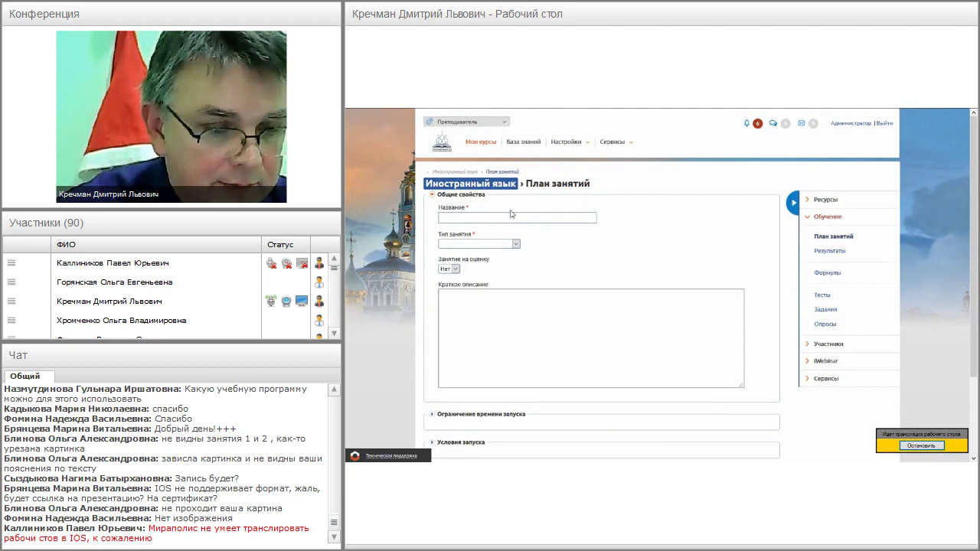
text(Встреча)
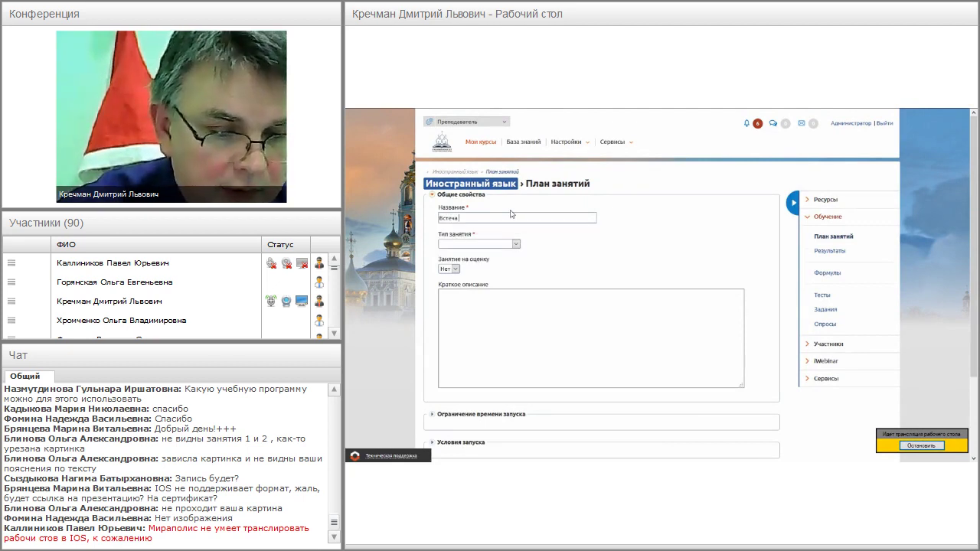
text( ко)
text(нсультаци)
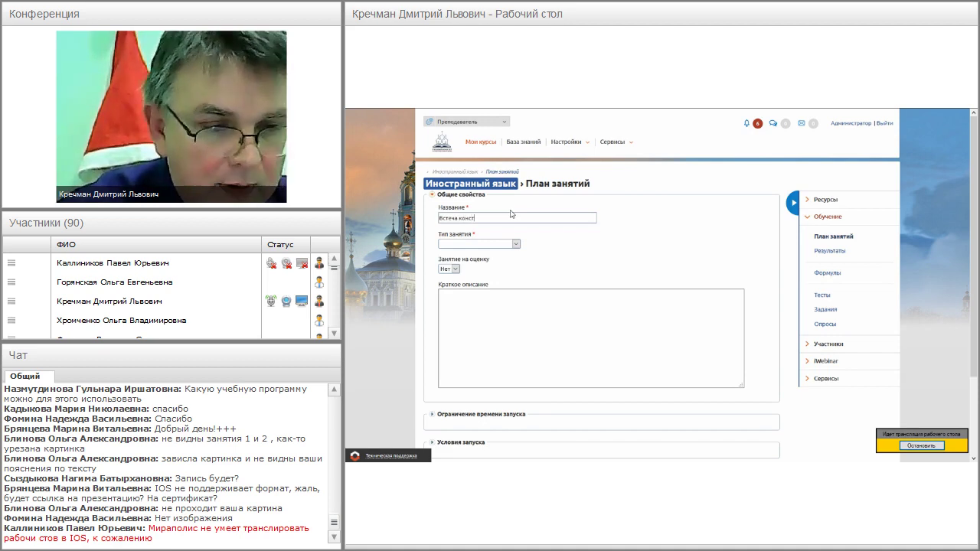
text(я)
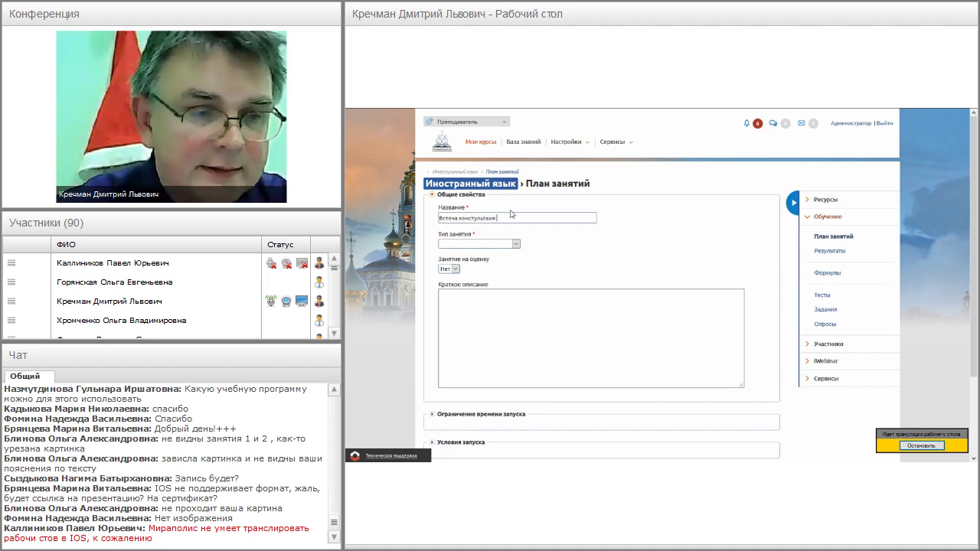
click(502, 244)
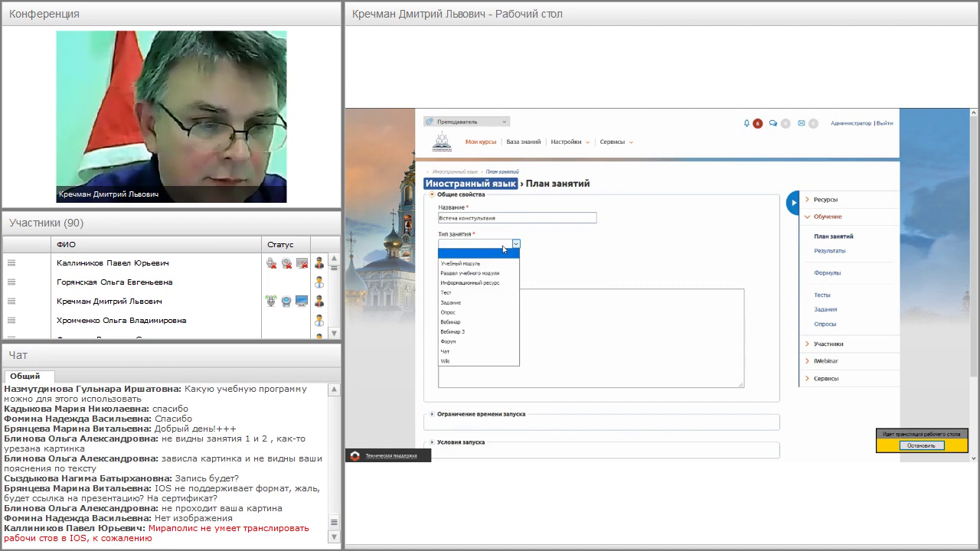
click(472, 332)
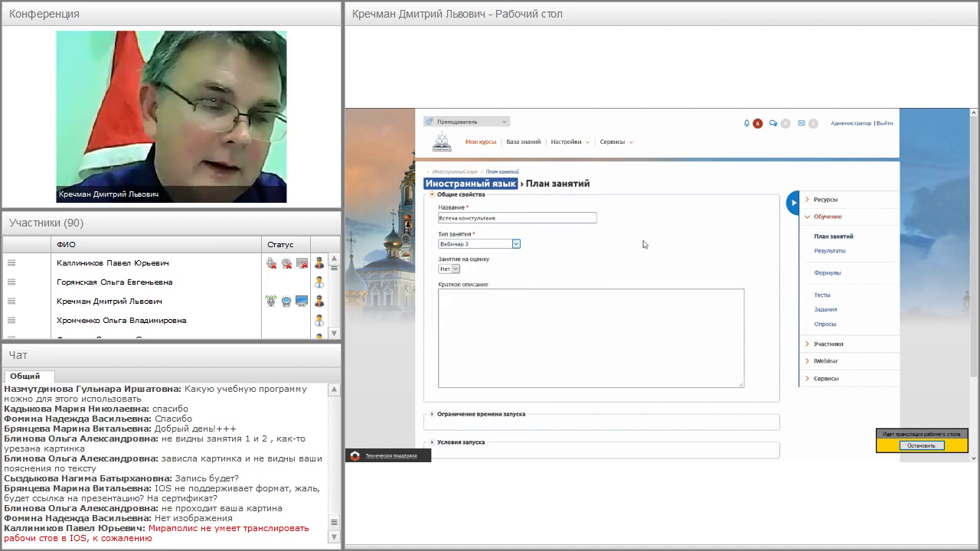
click(456, 269)
click(447, 287)
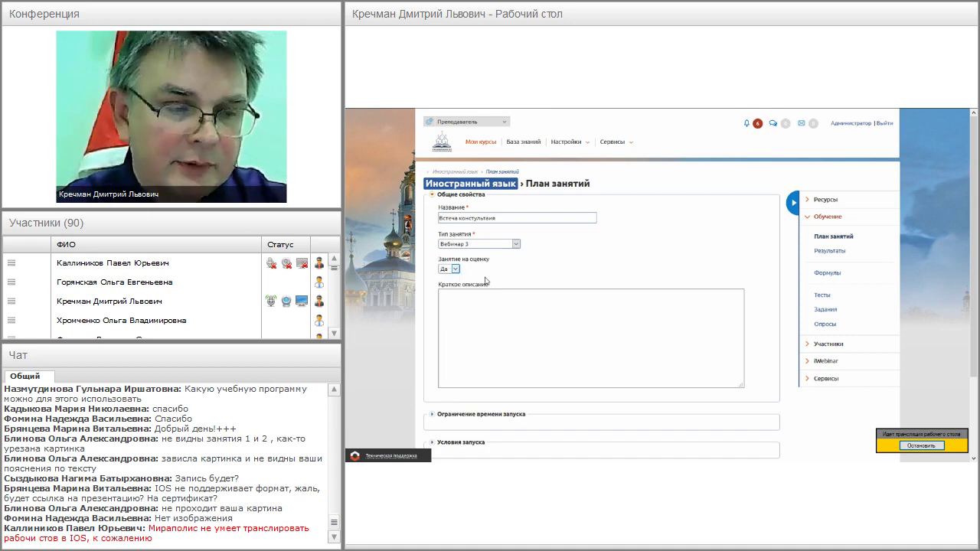
- Add a short sample description and expand the Ограничение времени запуска settings
click(496, 321)
text(впрпрьвпр)
scroll(530, 294, down, 1)
scroll(530, 294, down, 2)
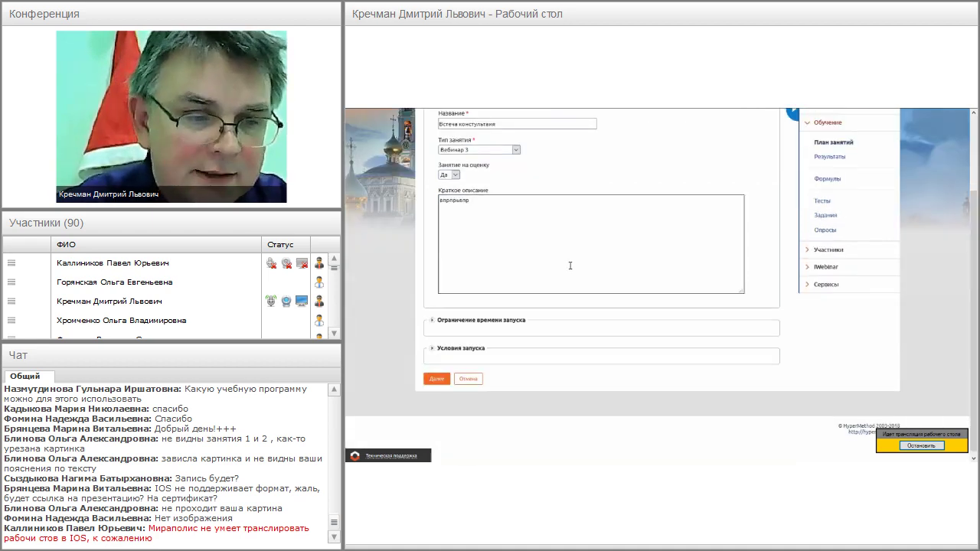
click(490, 320)
scroll(520, 287, down, 1)
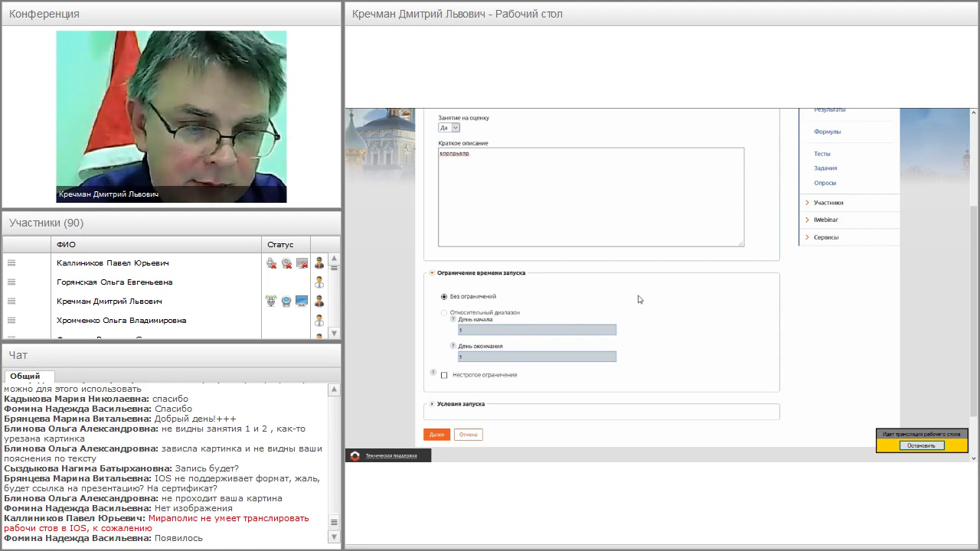
- Review the Условия запуска options and proceed to the teacher and participants page
click(462, 411)
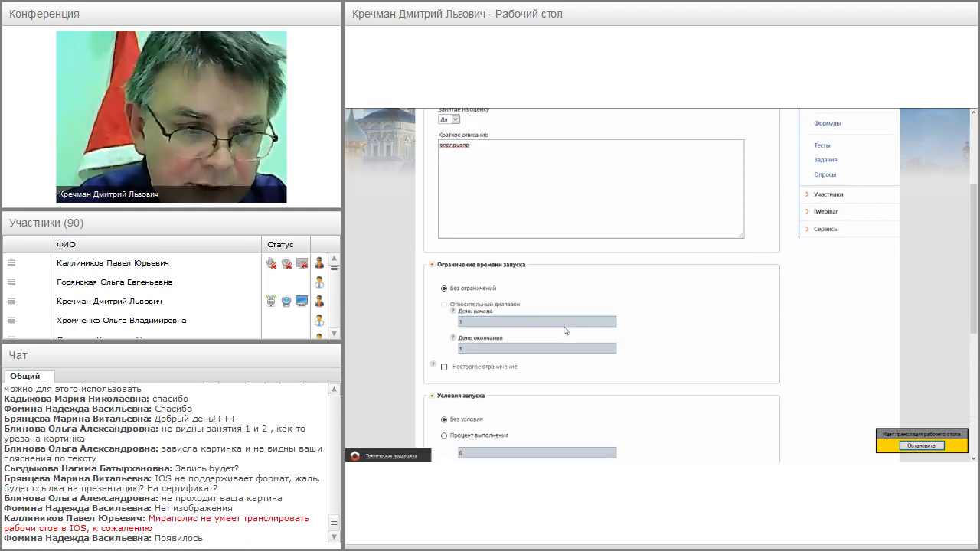
scroll(564, 329, down, 4)
scroll(582, 306, down, 1)
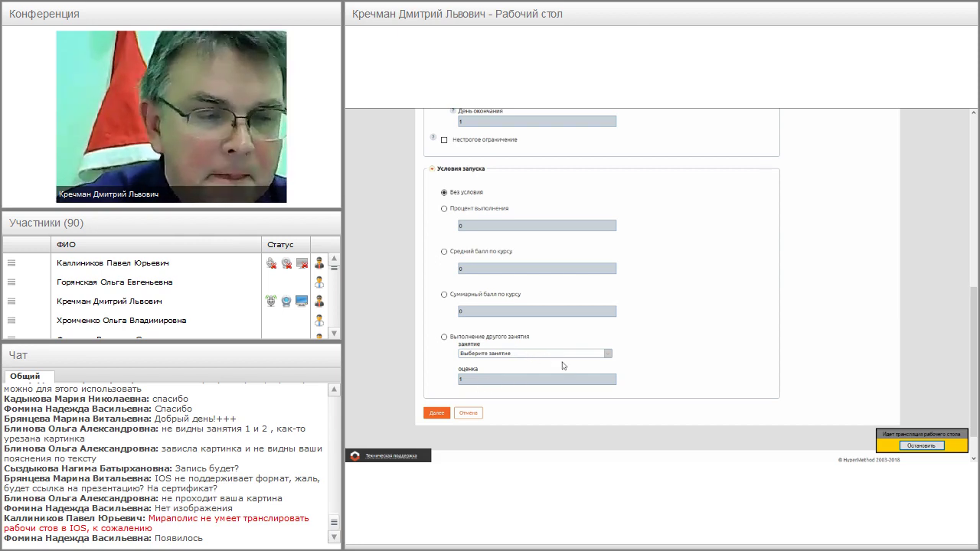
click(436, 412)
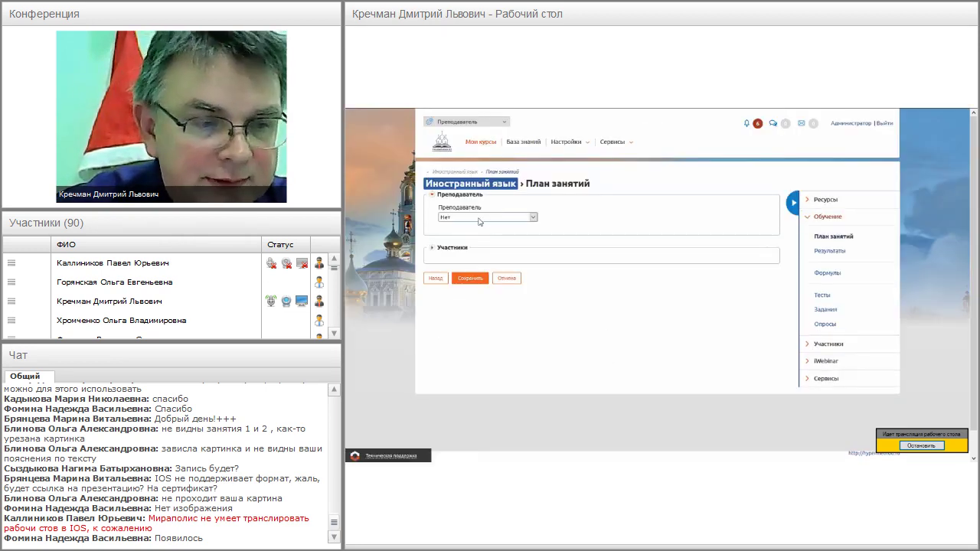
- Assign Администратор as teacher, keep all course students as participants, and save the lesson
click(503, 218)
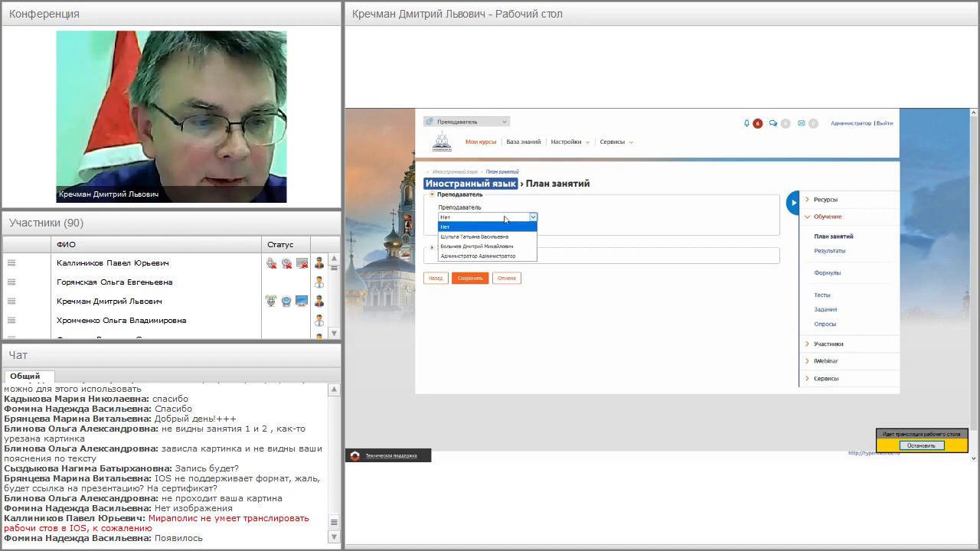
click(468, 256)
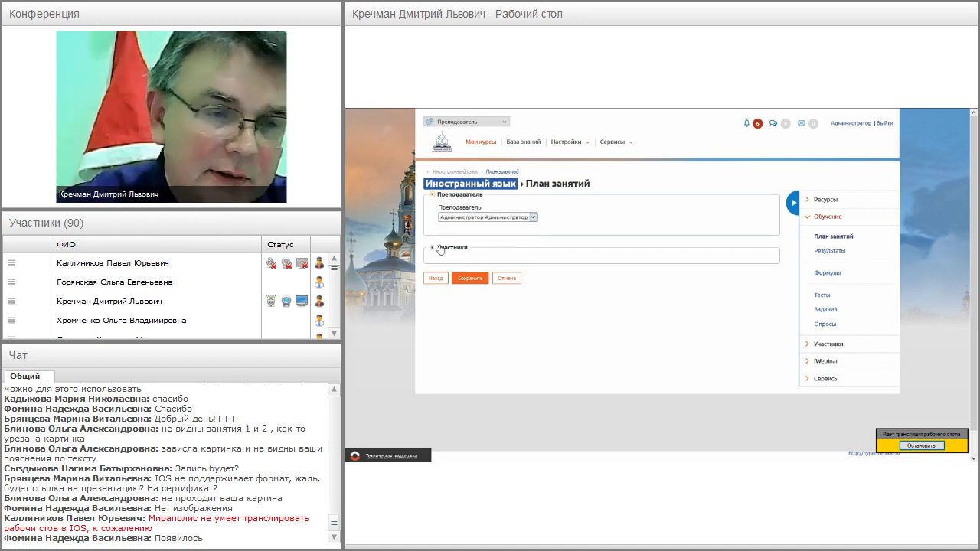
click(440, 249)
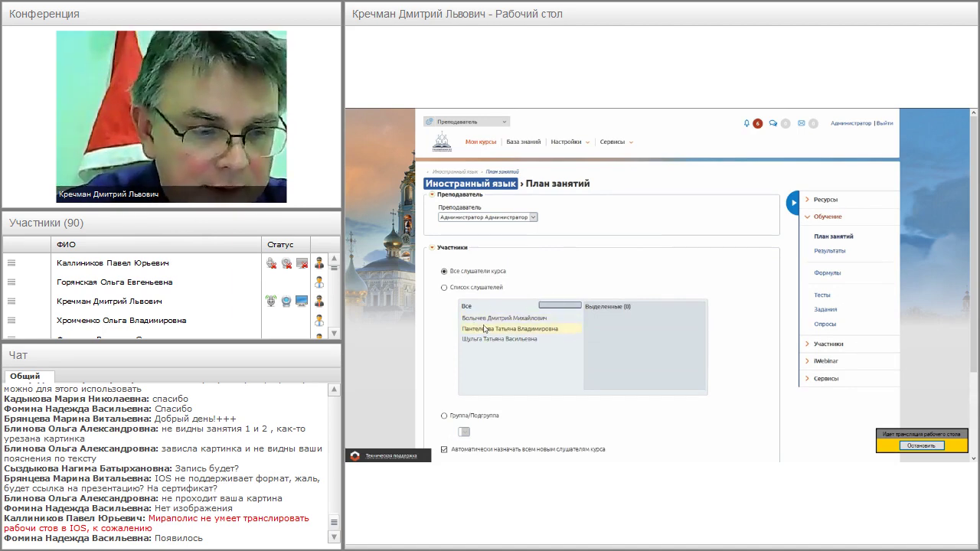
scroll(495, 351, down, 2)
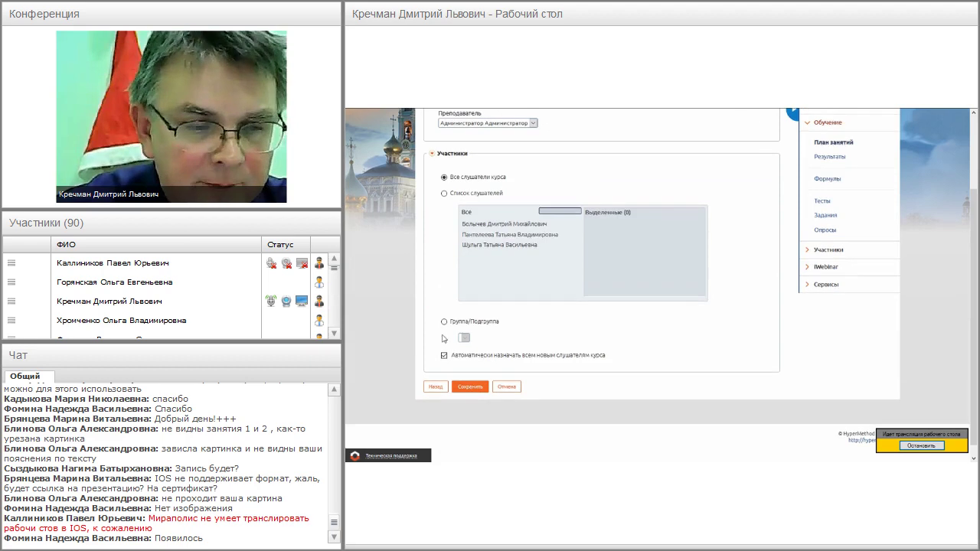
scroll(504, 335, up, 1)
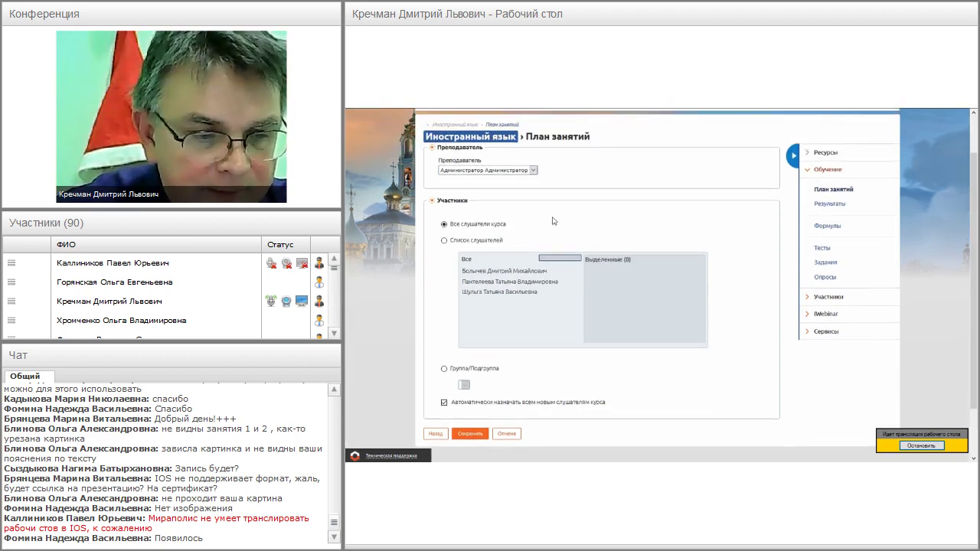
scroll(698, 252, down, 1)
click(471, 388)
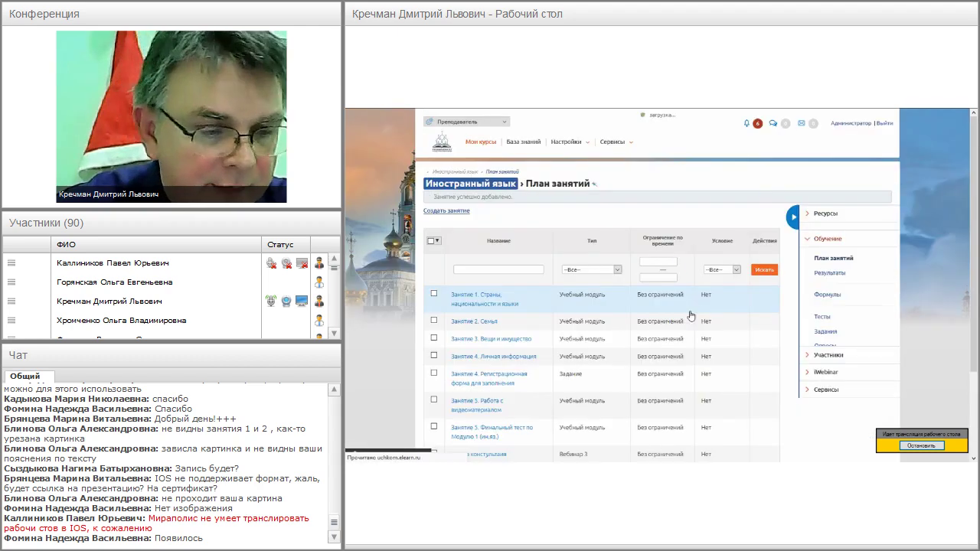
- Switch the Иностранный язык lesson plan to the descriptive list view and scroll through its lessons
scroll(605, 273, down, 1)
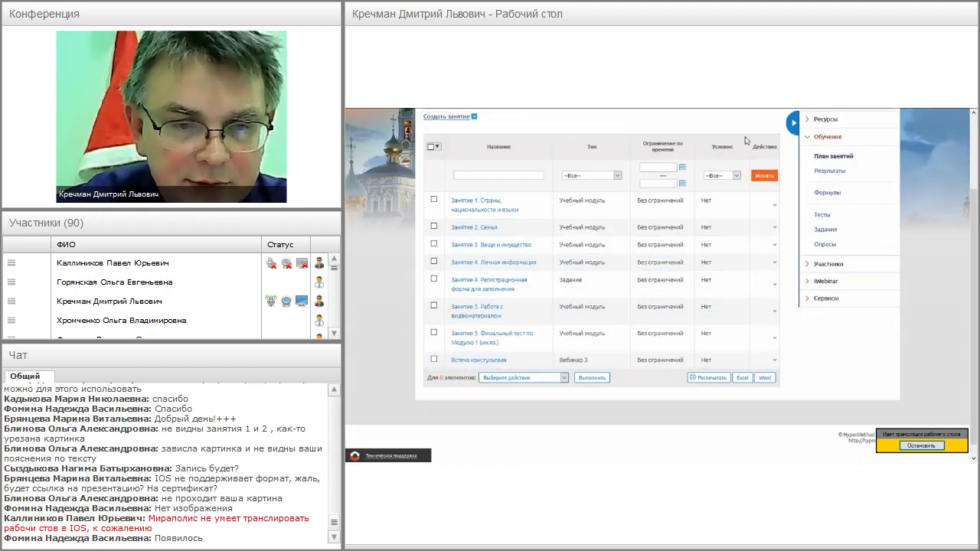
scroll(730, 173, up, 2)
click(763, 198)
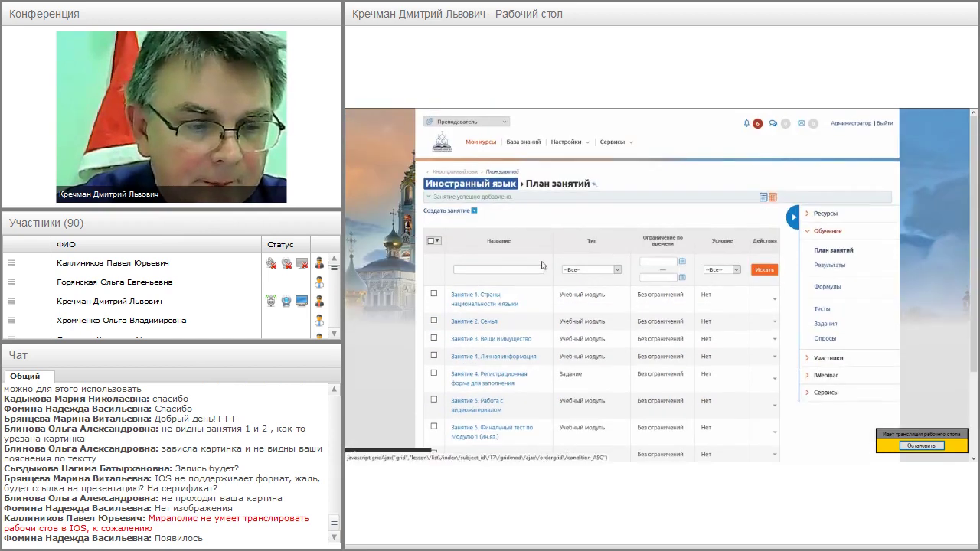
scroll(549, 243, down, 10)
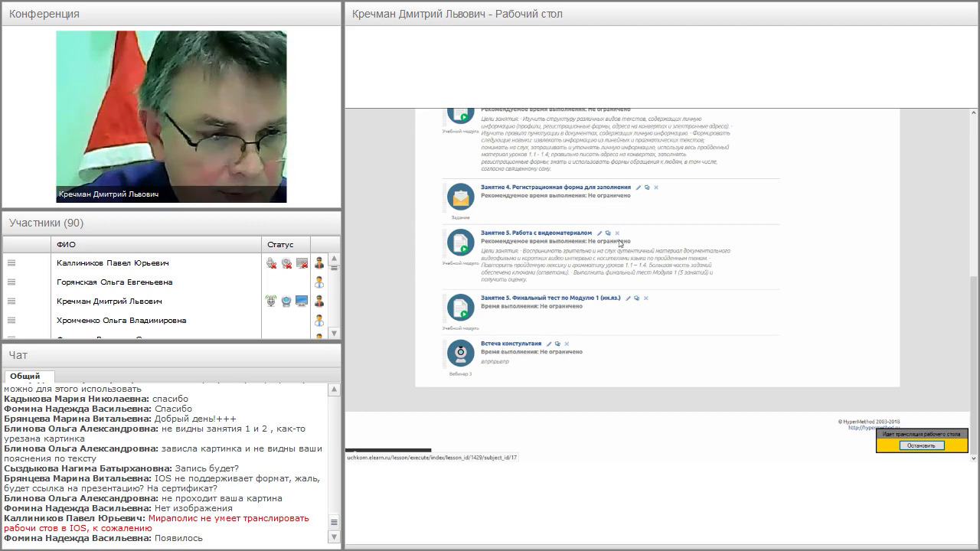
scroll(684, 221, up, 1)
scroll(685, 221, up, 1)
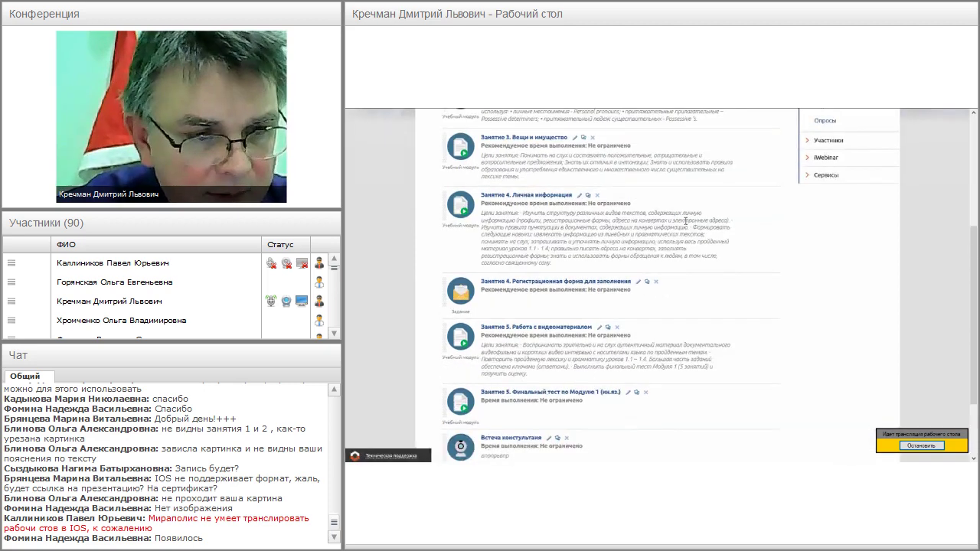
scroll(685, 221, up, 5)
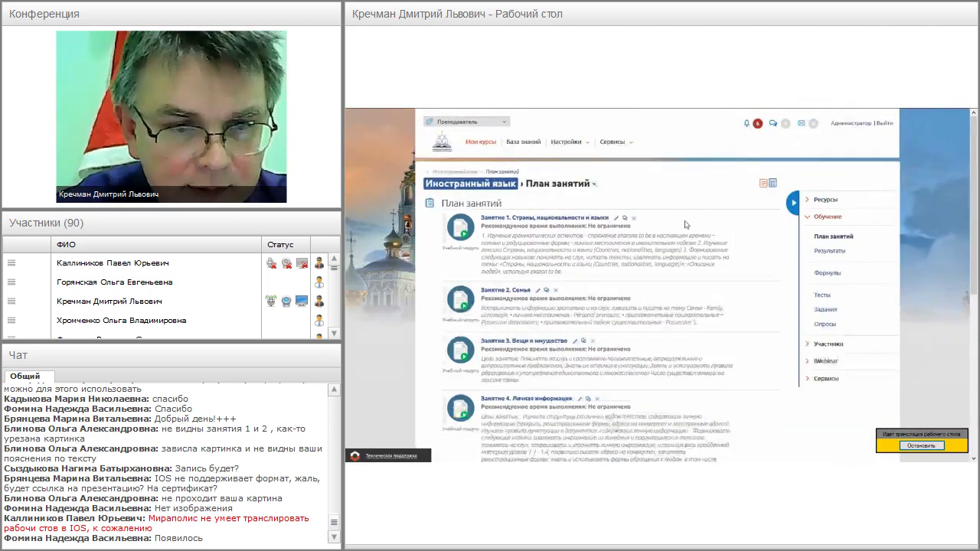
mouse_move(678, 113)
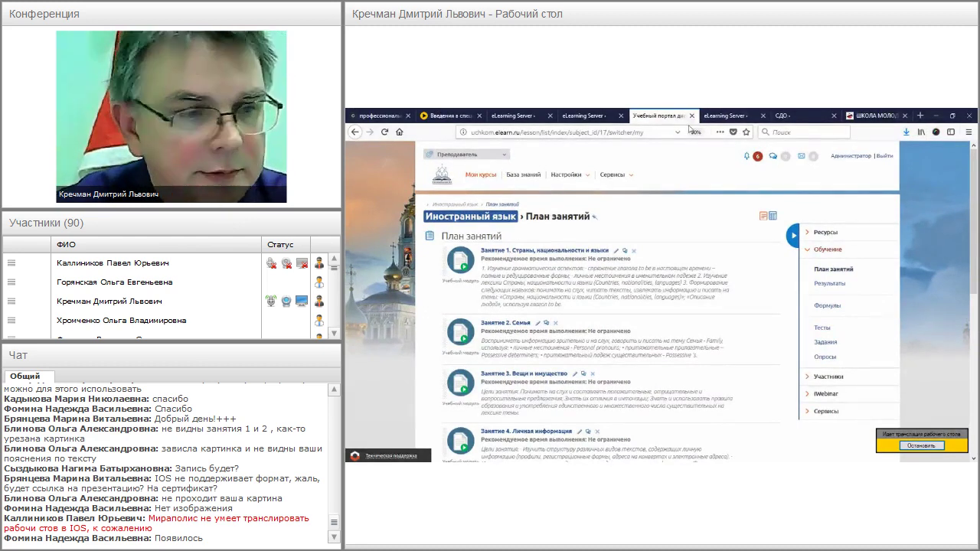
- Go to the eClass site and enter the Демонстрационный вебинар room from its webinar list
click(383, 115)
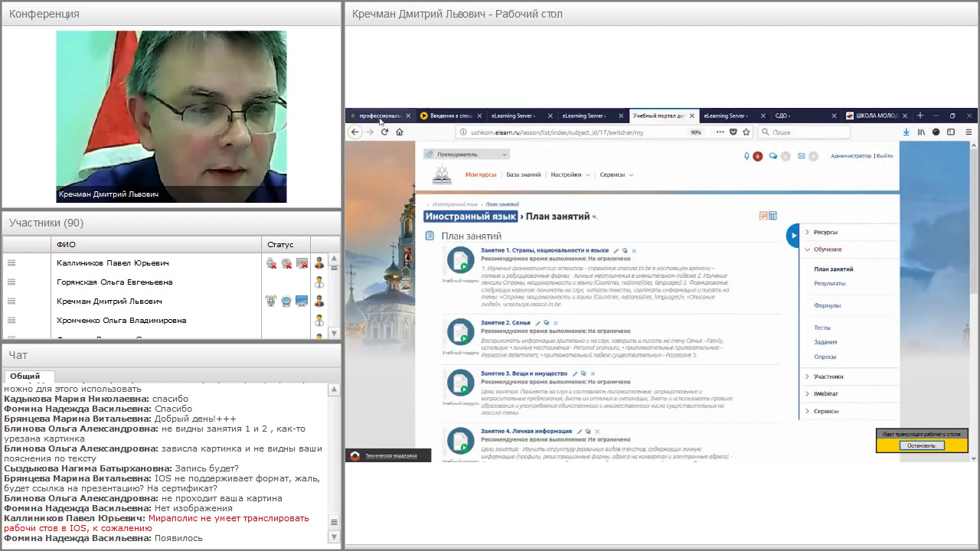
click(535, 133)
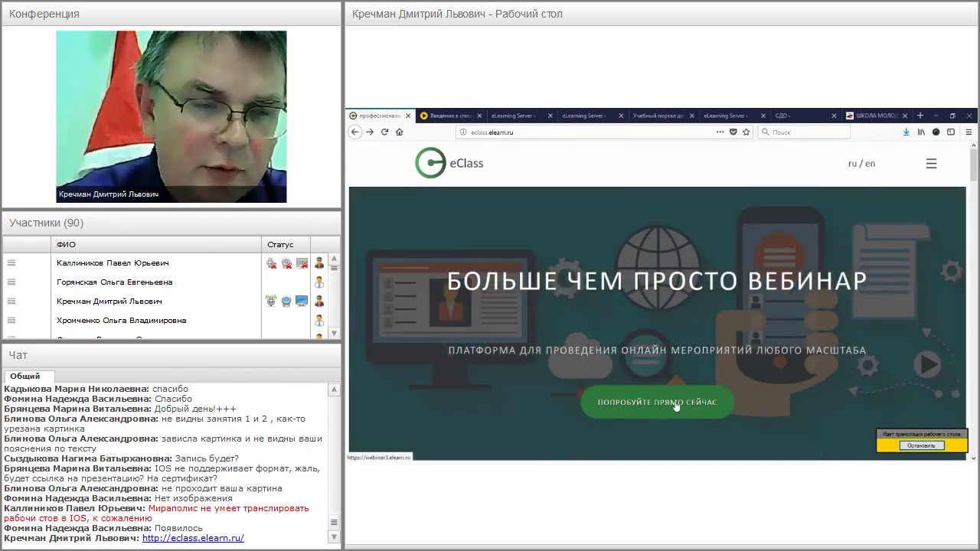
click(649, 406)
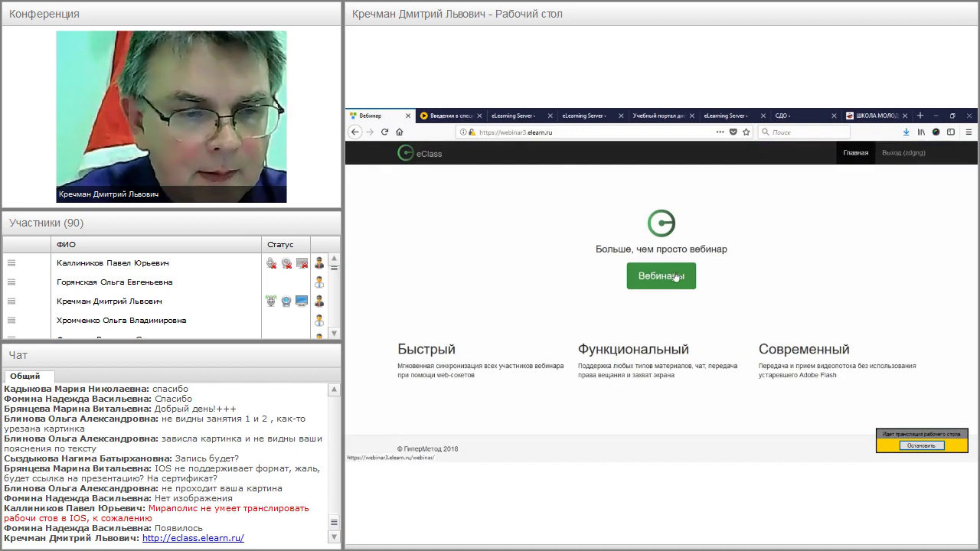
click(675, 277)
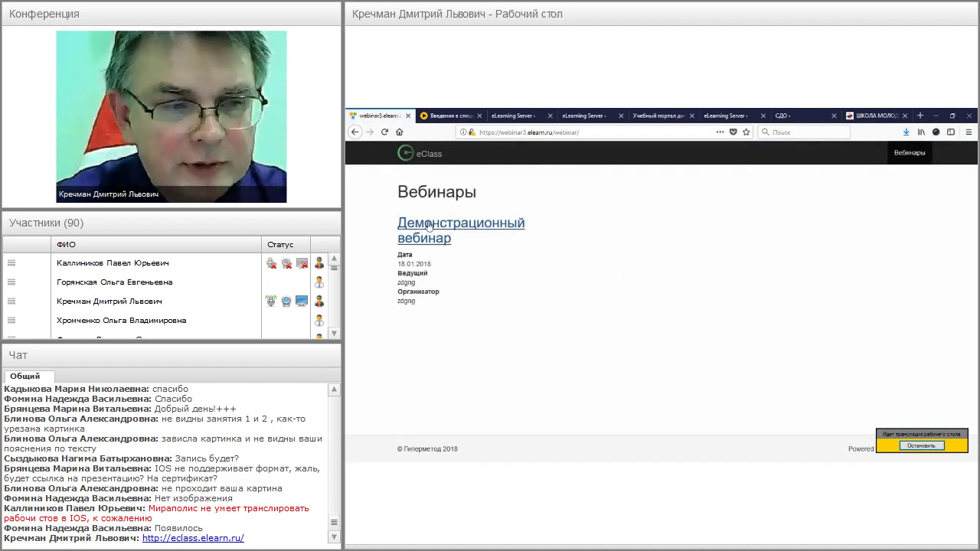
click(489, 222)
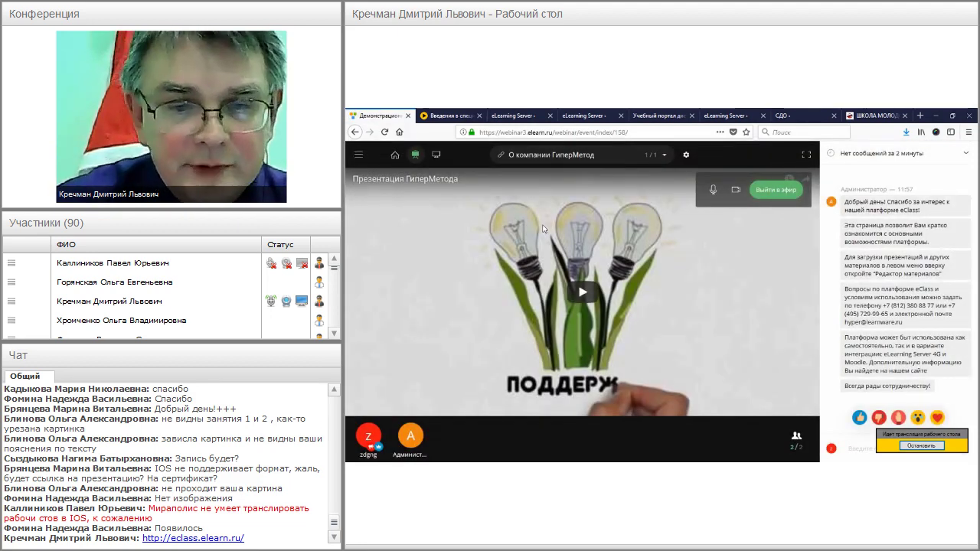
- Make the browser fullscreen and play the presentation's YouTube video, pausing it at 0:07
key(F11)
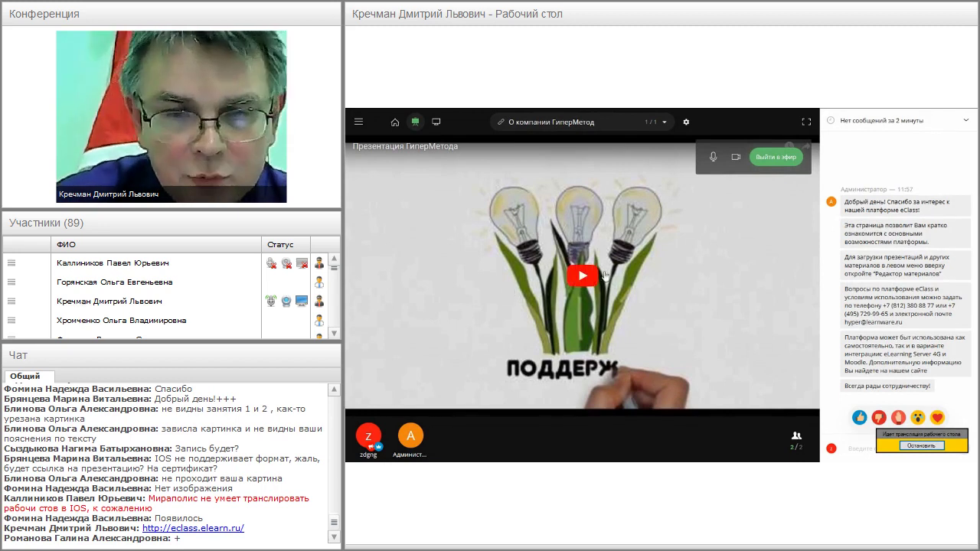
mouse_move(951, 113)
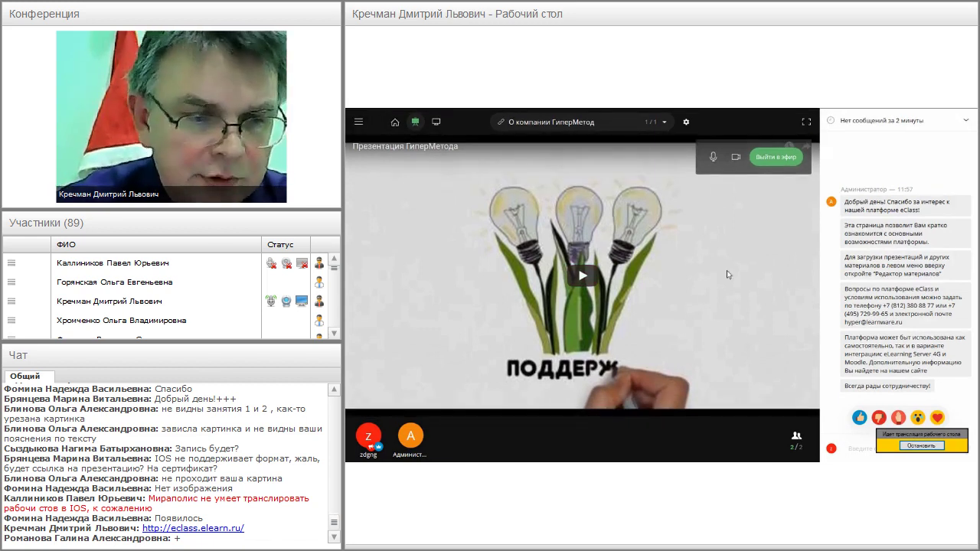
click(584, 277)
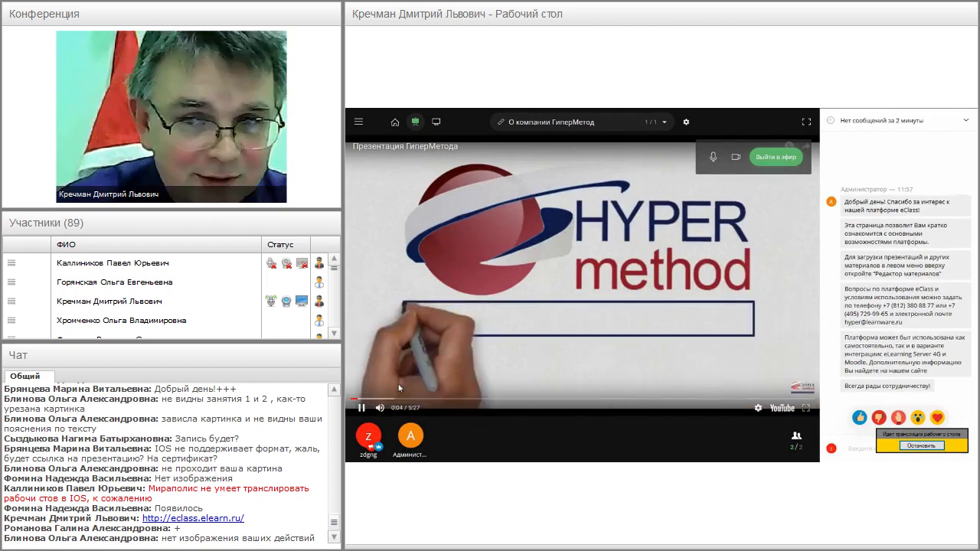
click(361, 407)
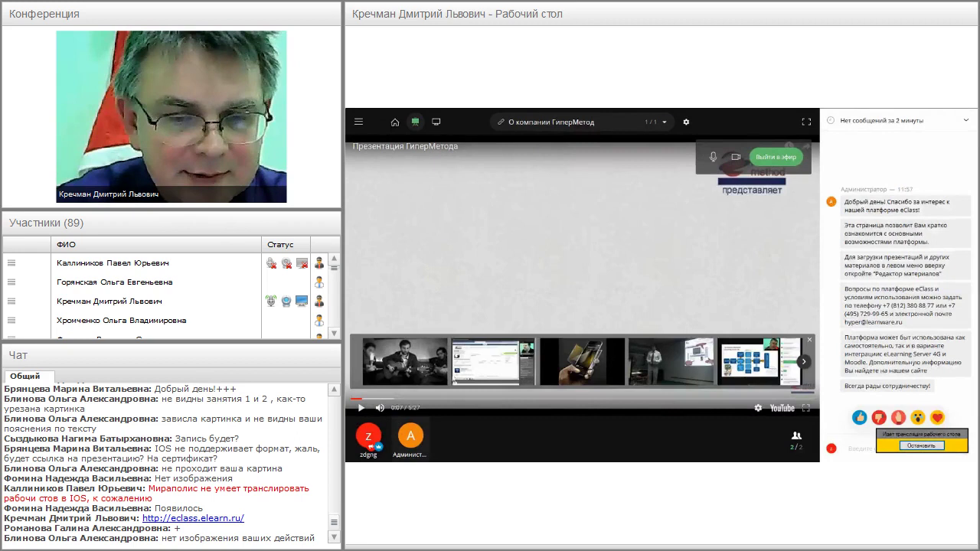
- Post test messages 'мьчмтьч', 'мьчмтьчмтьчм' and 'чрь' in the room chat, then show the user list
click(858, 449)
text(мьчмтьч)
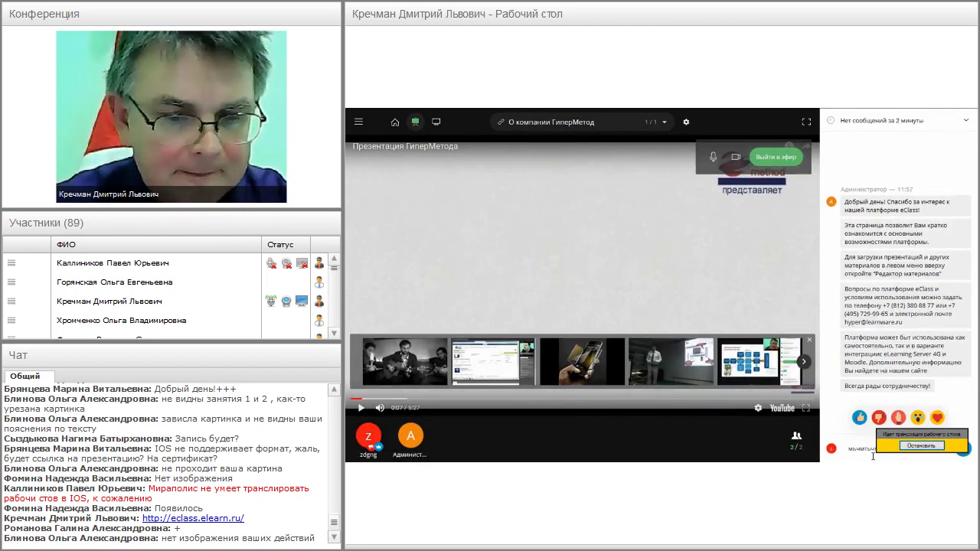
key(Return)
text(мьчмтьчмтьчм)
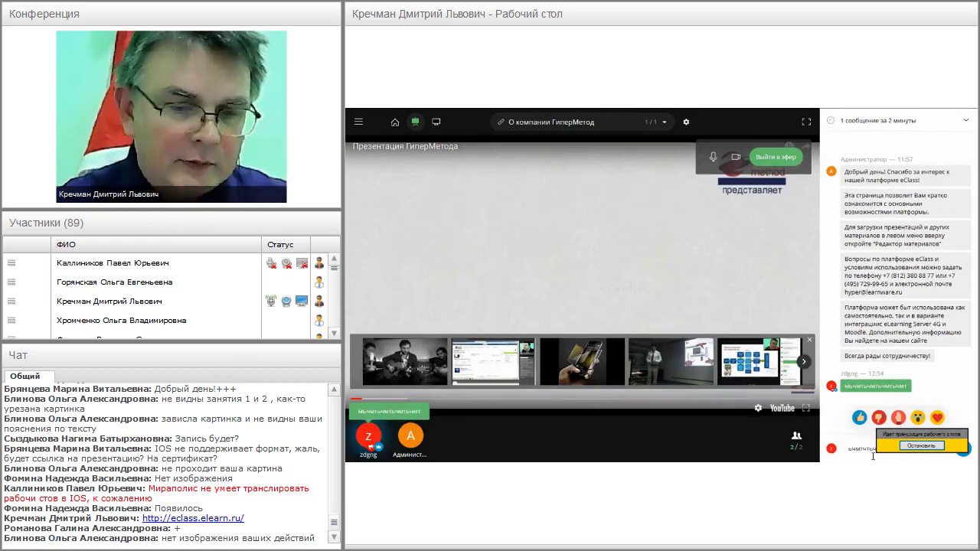
key(Return)
text(чрь)
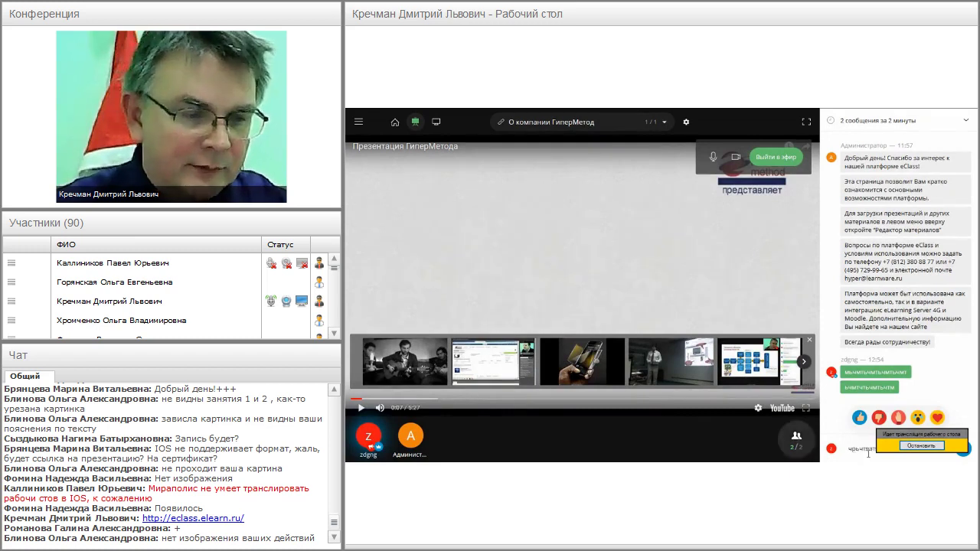
key(Return)
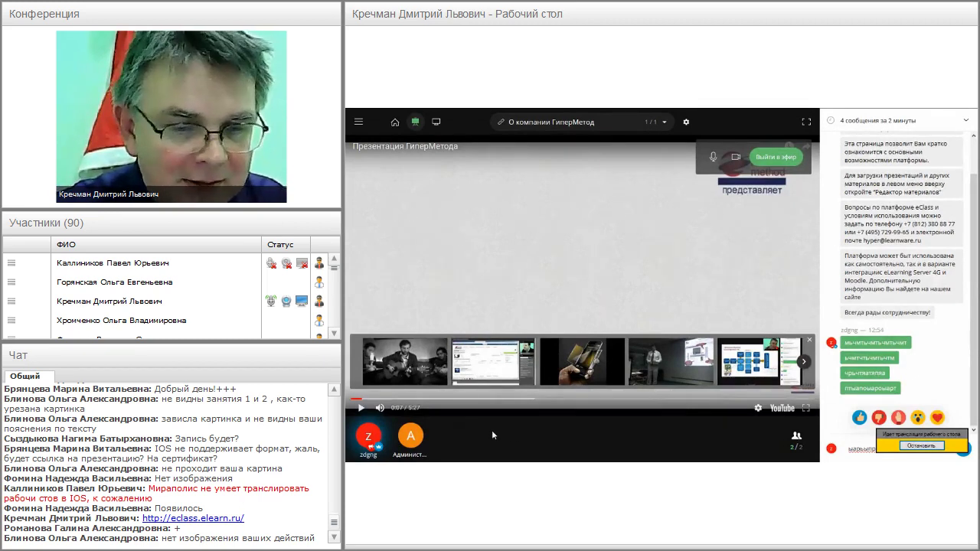
click(796, 440)
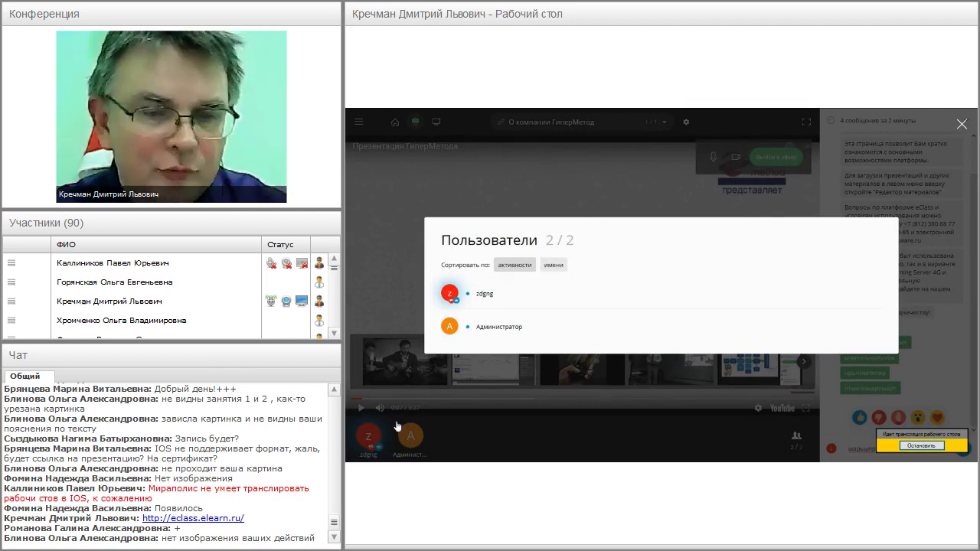
- Close the Пользователи list and jump the presentation video ahead to 1:53
click(961, 125)
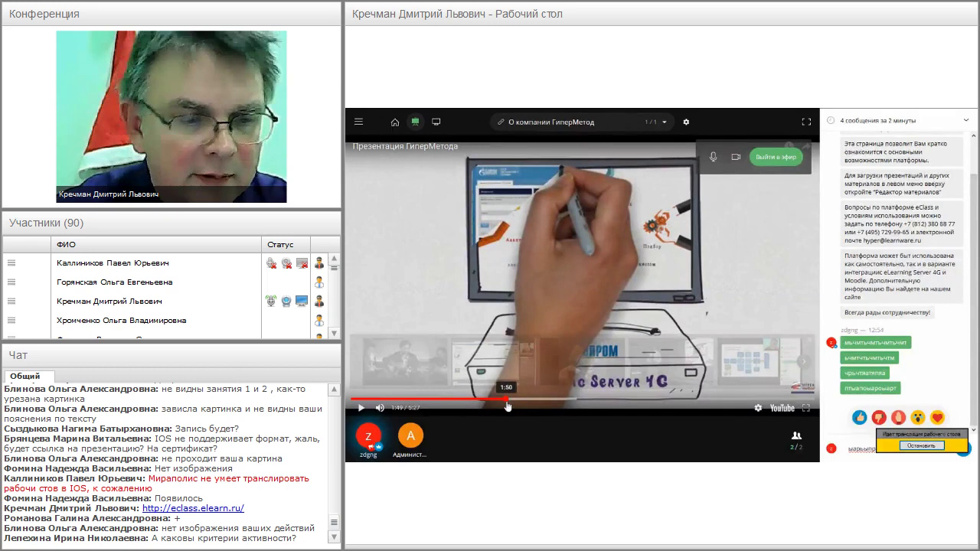
click(511, 399)
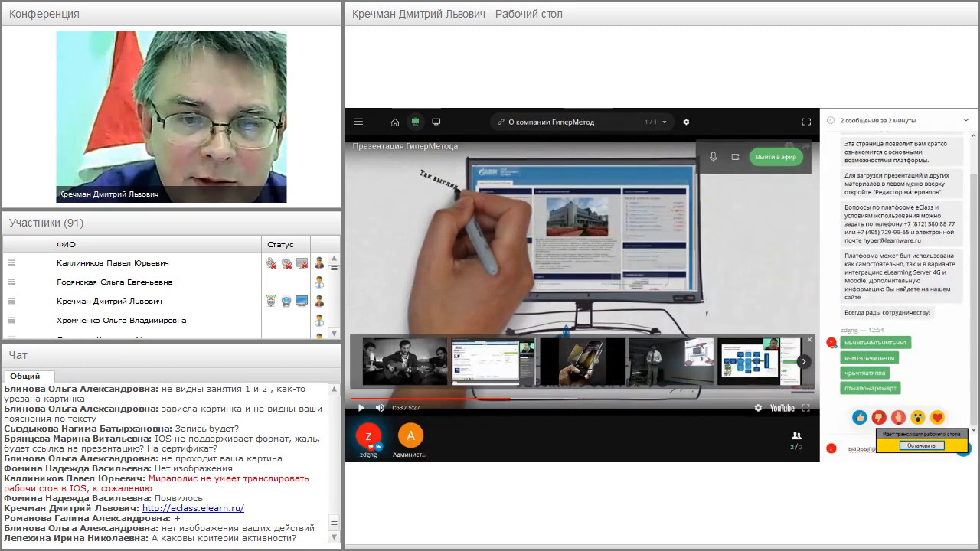
- Post two thumbs-up reactions and one thumbs-down reaction in the room chat
click(953, 124)
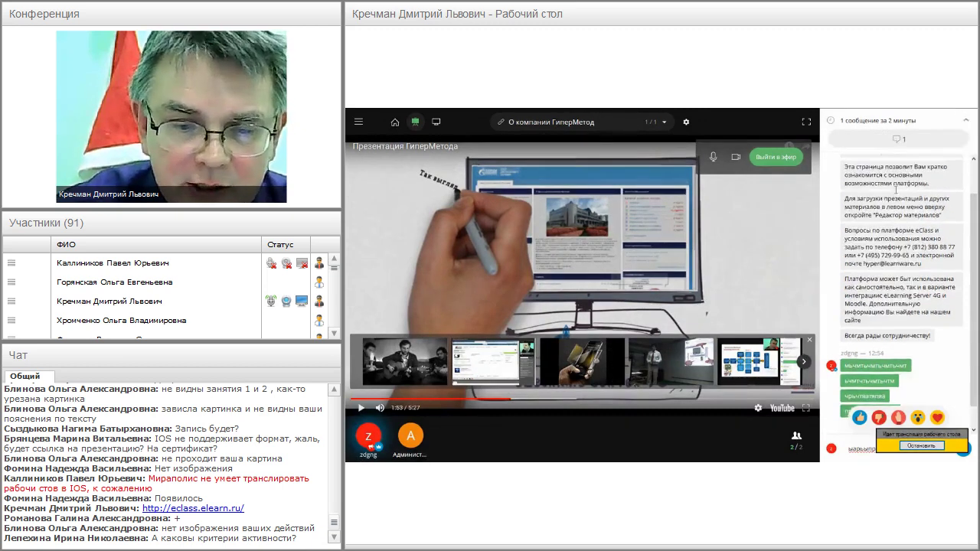
click(859, 418)
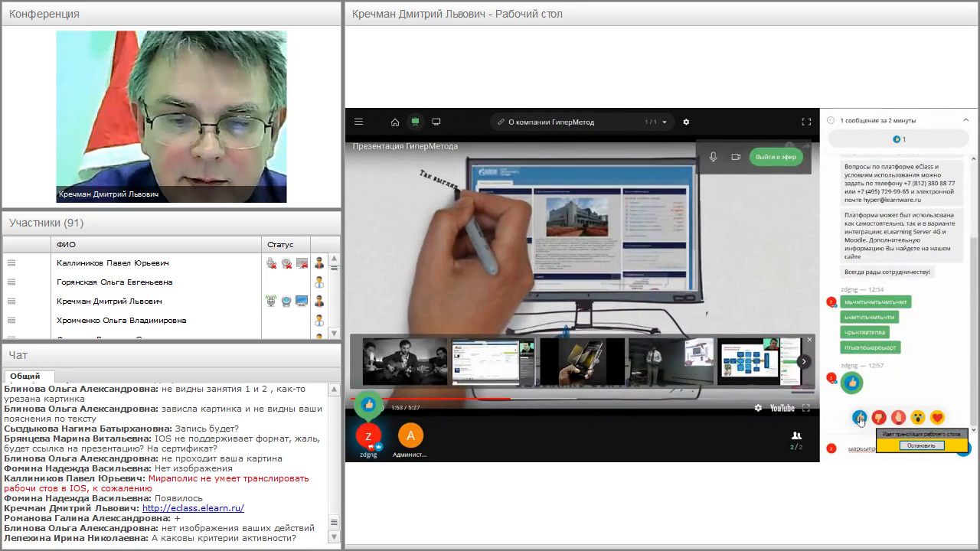
click(858, 418)
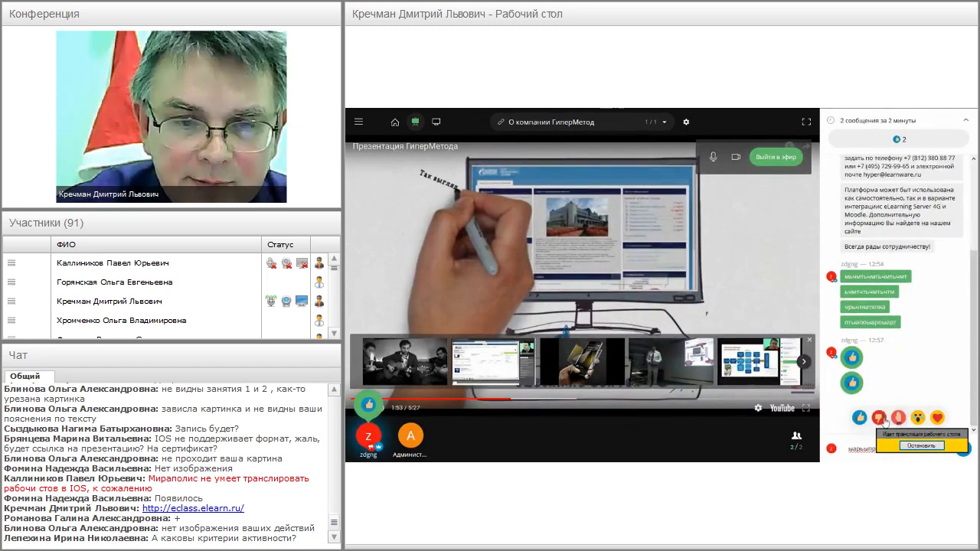
click(878, 417)
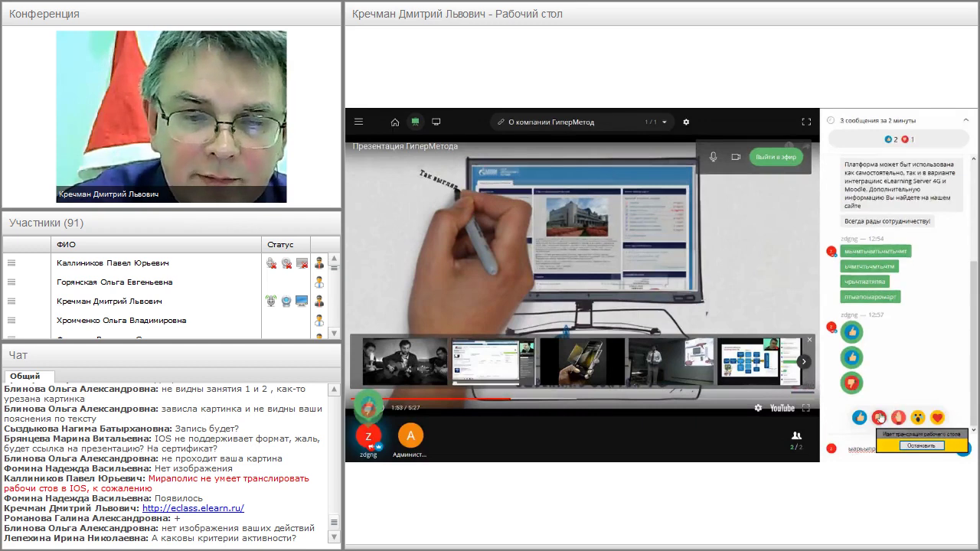
drag(970, 310, 969, 257)
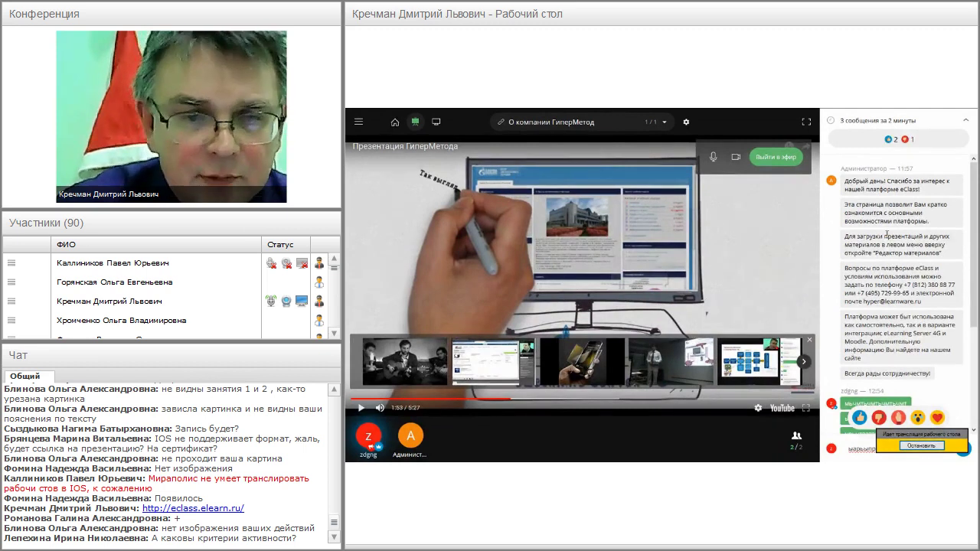
- Start a webcam broadcast with camera and microphone access allowed, then end it
click(782, 159)
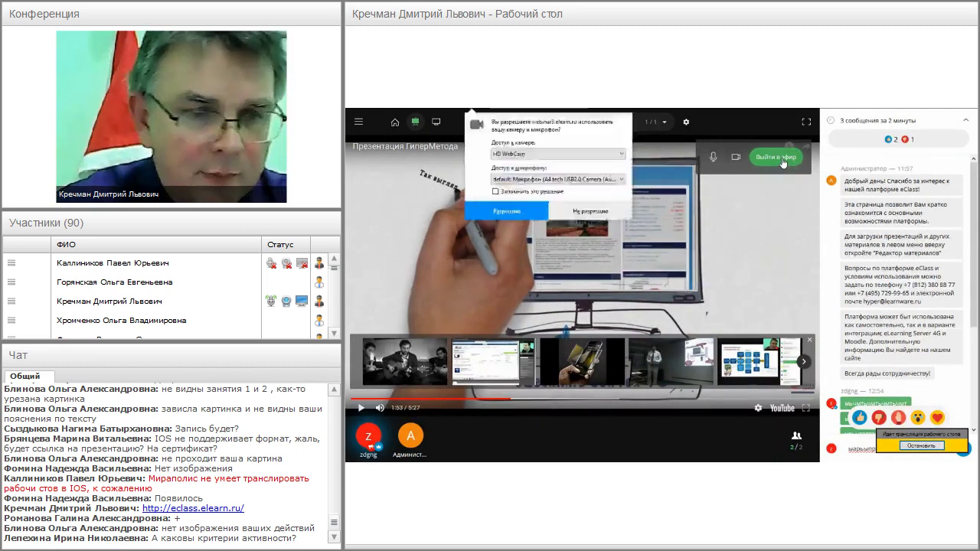
click(490, 215)
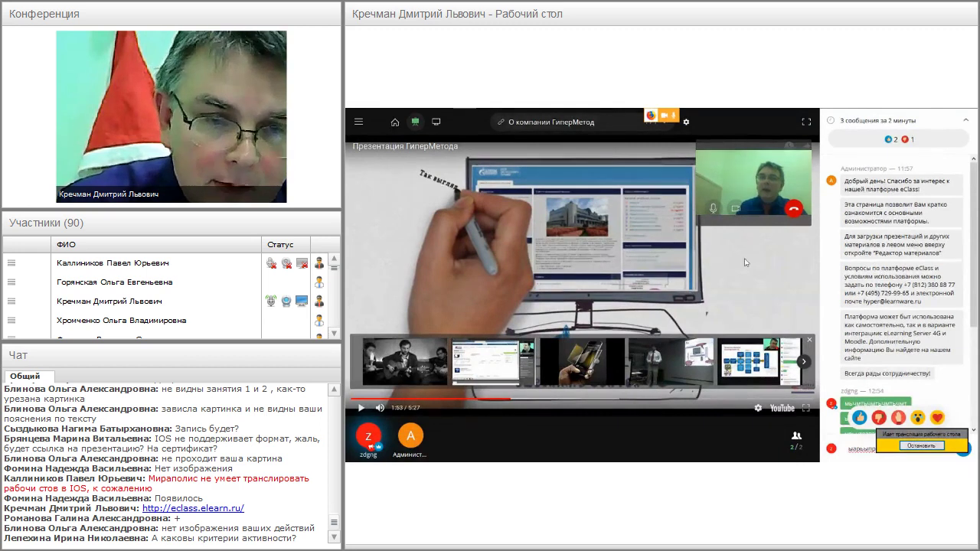
click(794, 212)
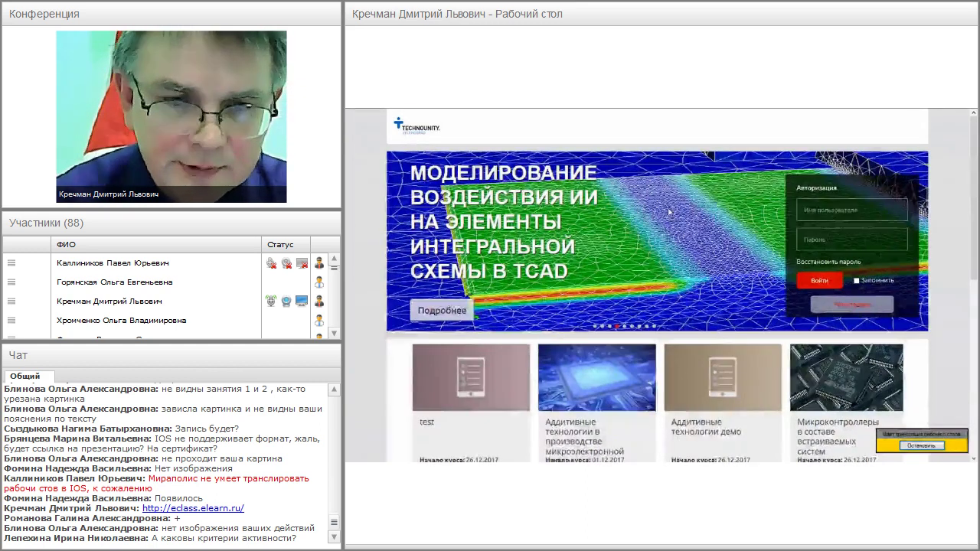
- Close the СДО tab and switch to the Школа молодого избирателя course tab
mouse_move(801, 111)
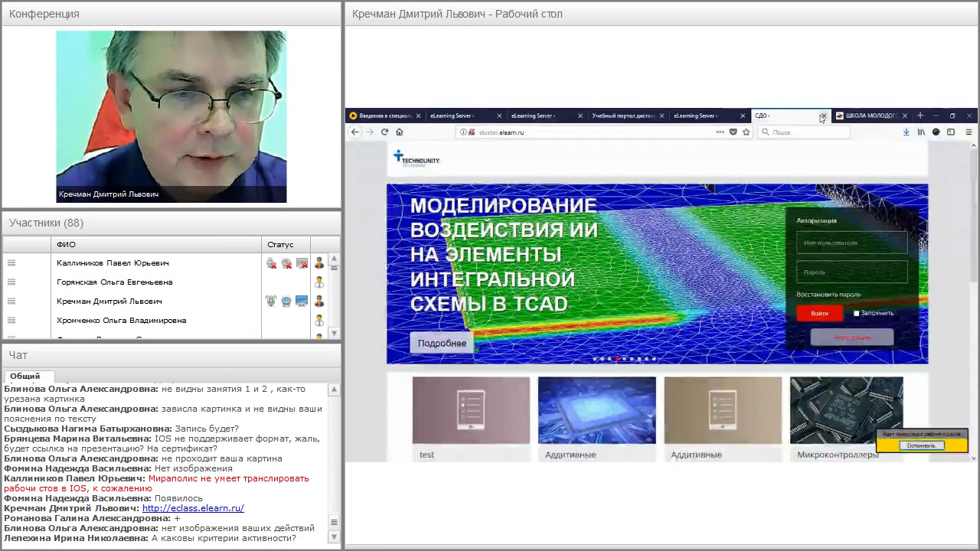
click(822, 117)
click(699, 117)
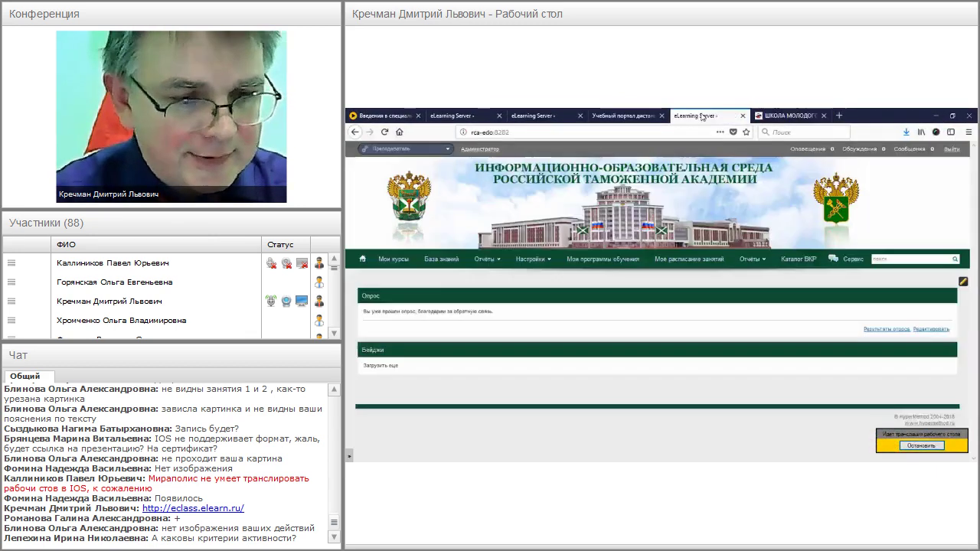
click(780, 115)
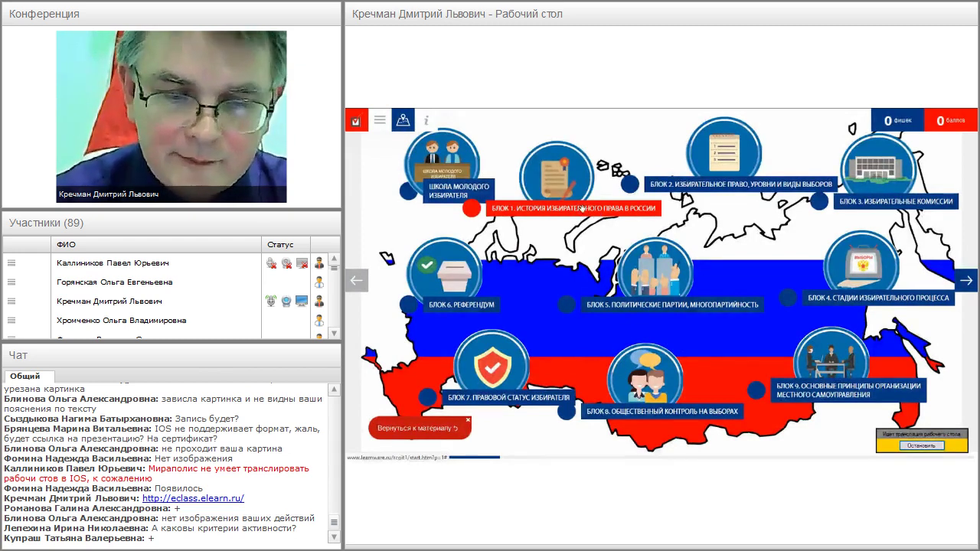
- Open Блок 1's Реформы Александра II topic and advance to the next slide
click(582, 207)
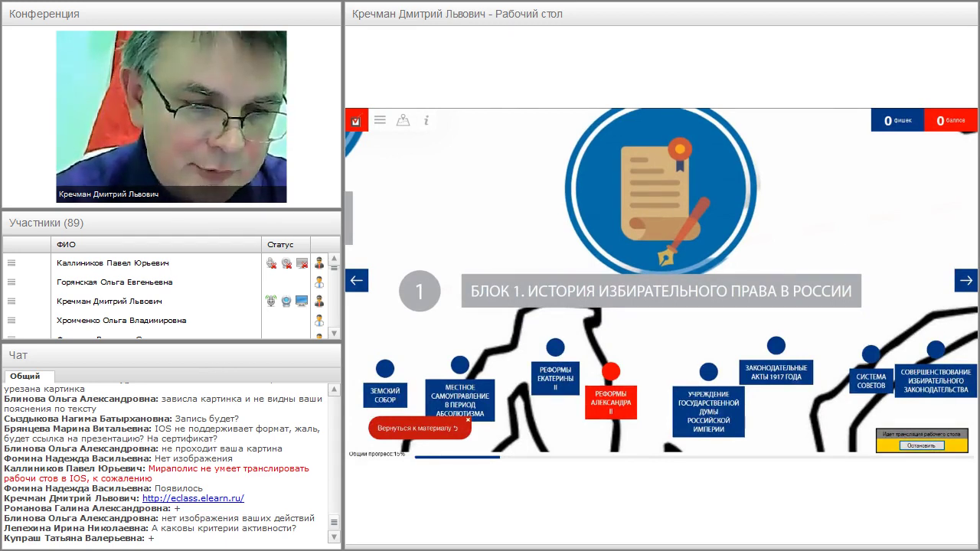
click(613, 374)
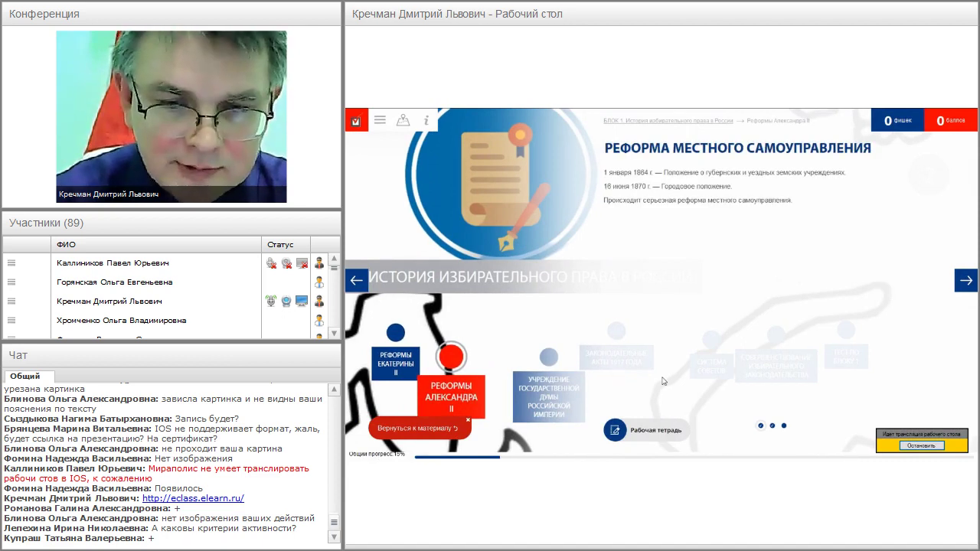
click(965, 280)
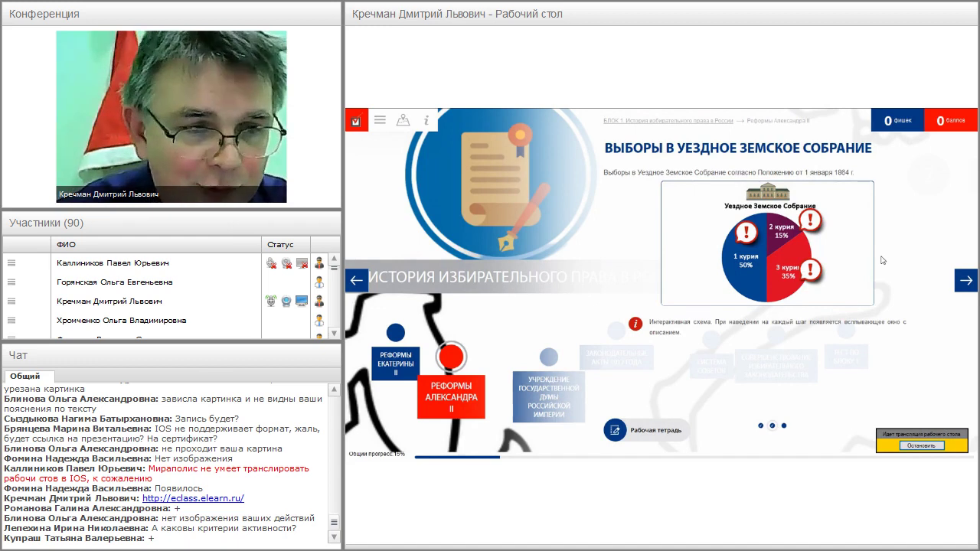
mouse_move(837, 234)
mouse_move(905, 117)
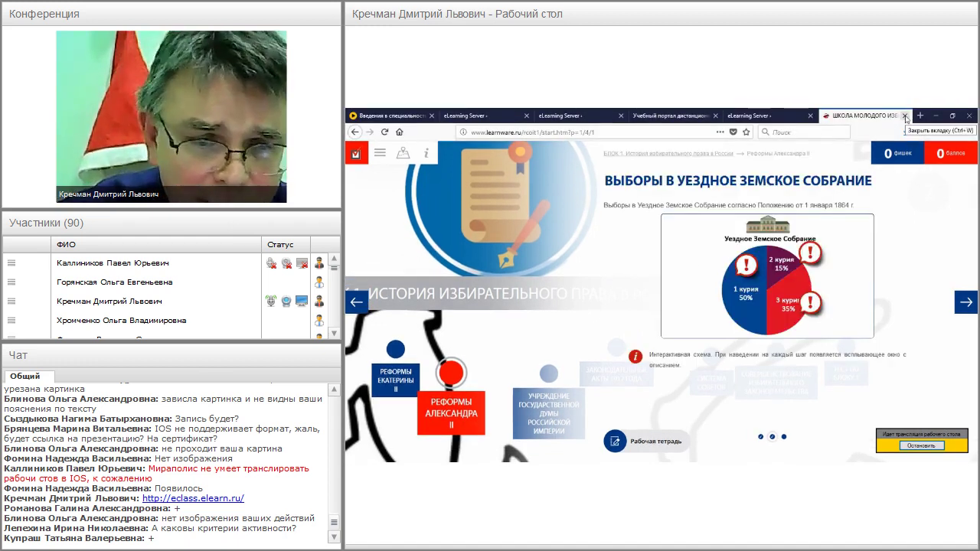
- Close the election school tab and switch the academy portal to the Методист role
click(905, 116)
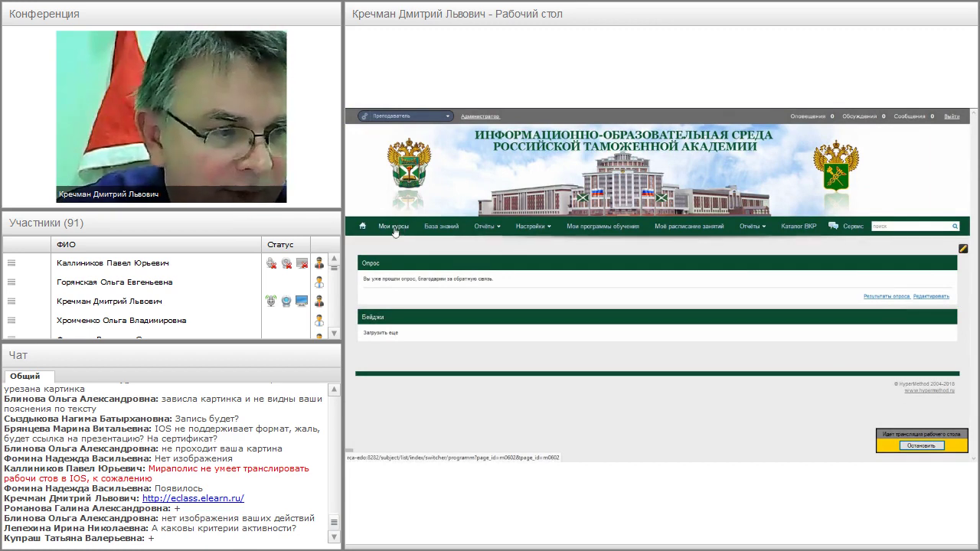
click(414, 119)
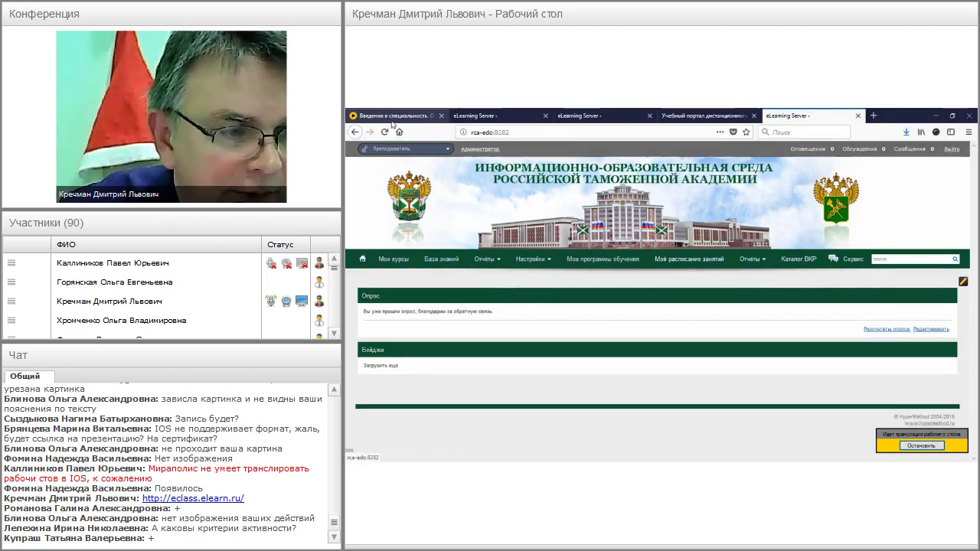
click(407, 124)
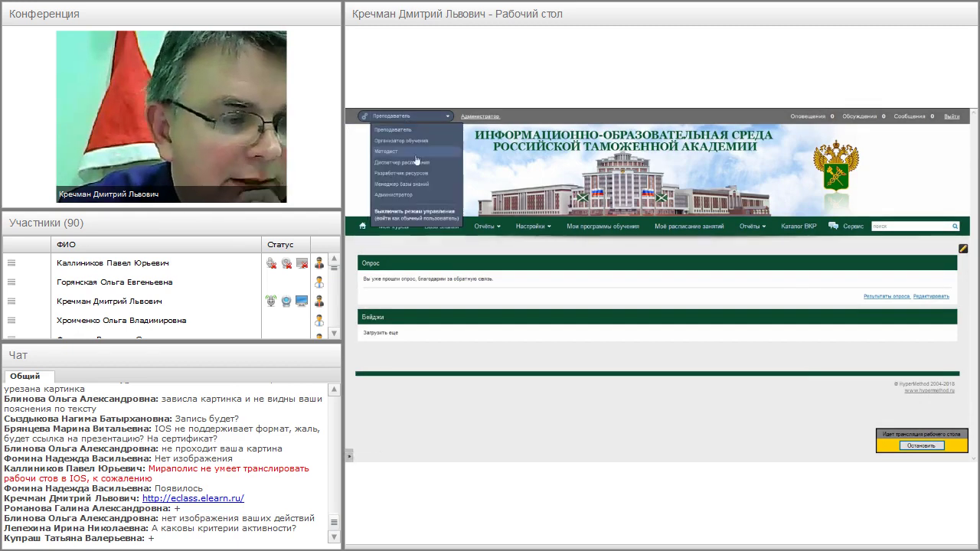
click(421, 153)
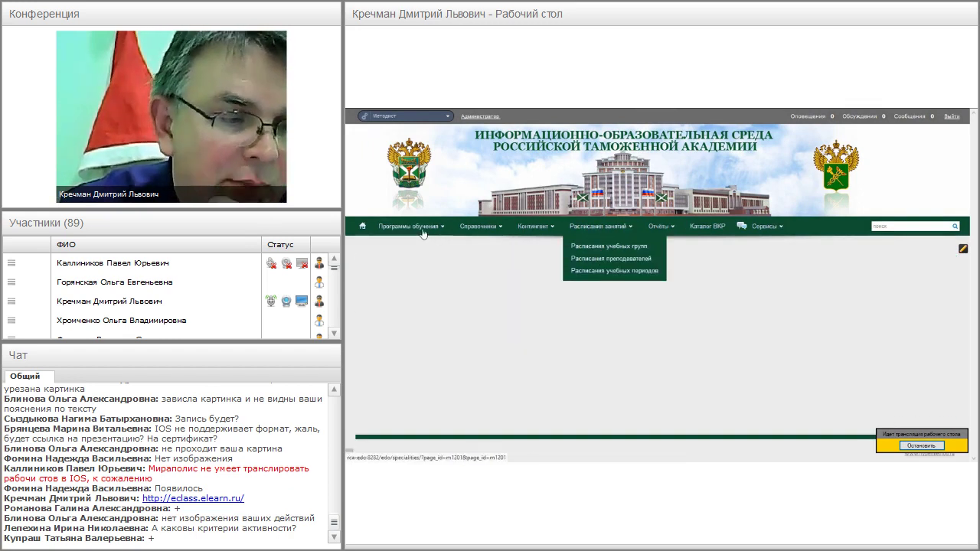
- Browse the Методист role's menus, then dismiss the open reports list
mouse_move(423, 231)
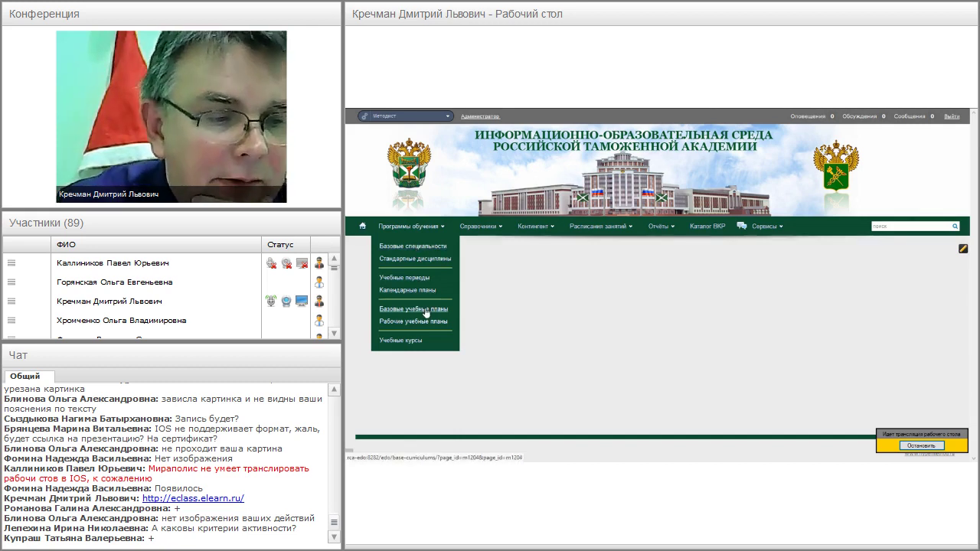
mouse_move(480, 227)
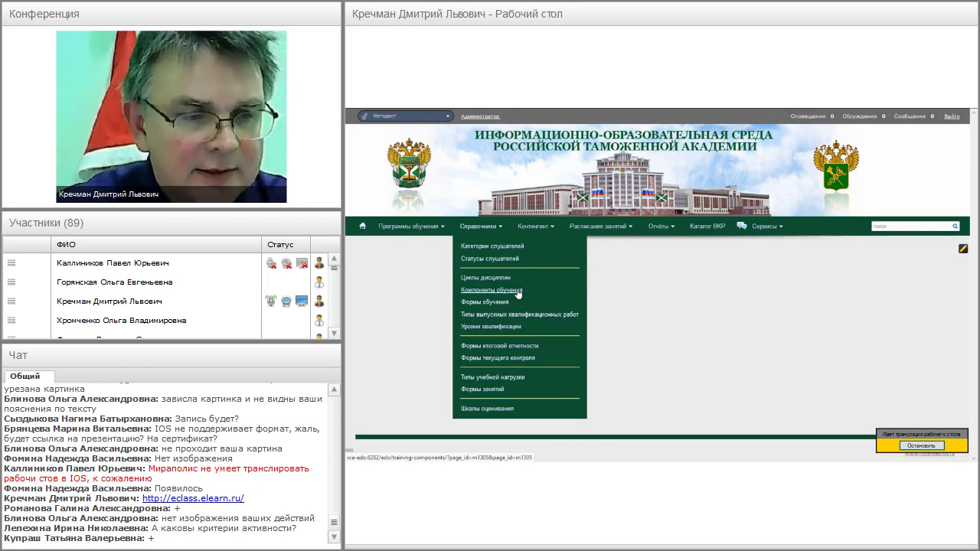
mouse_move(536, 226)
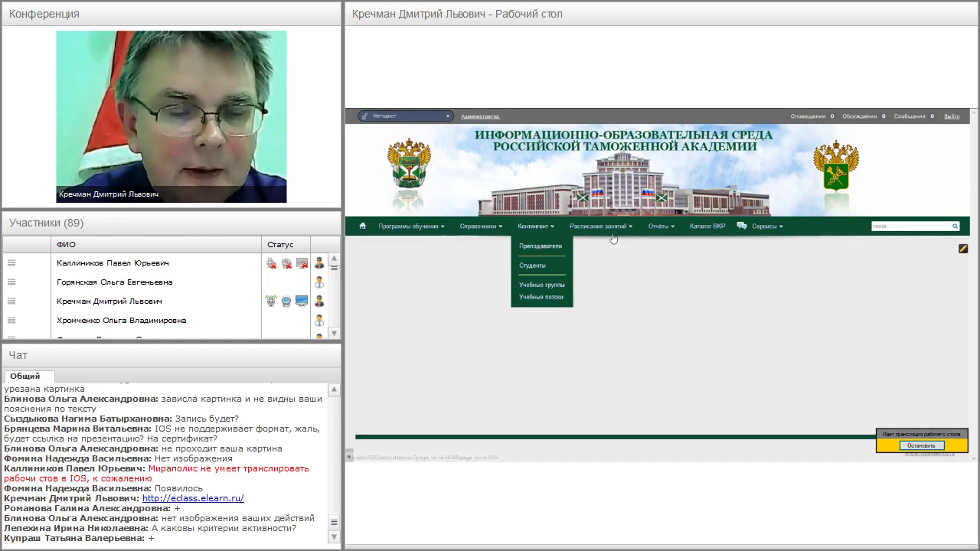
mouse_move(613, 233)
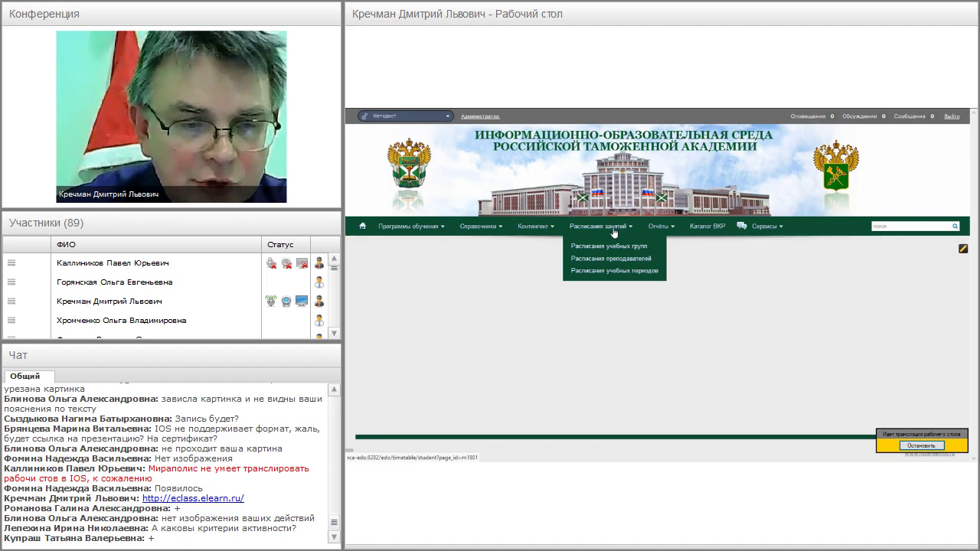
mouse_move(660, 230)
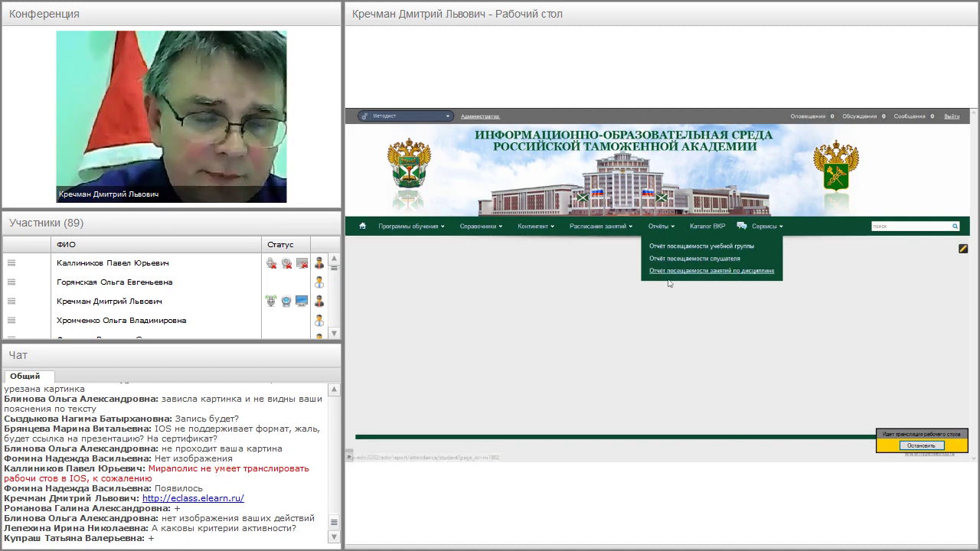
click(638, 267)
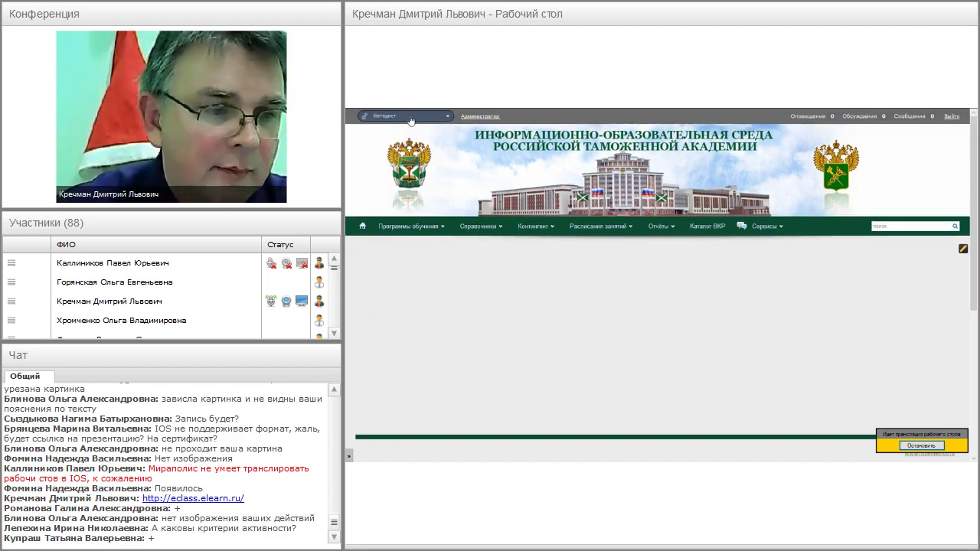
- Close the customs academy portal tab
click(410, 117)
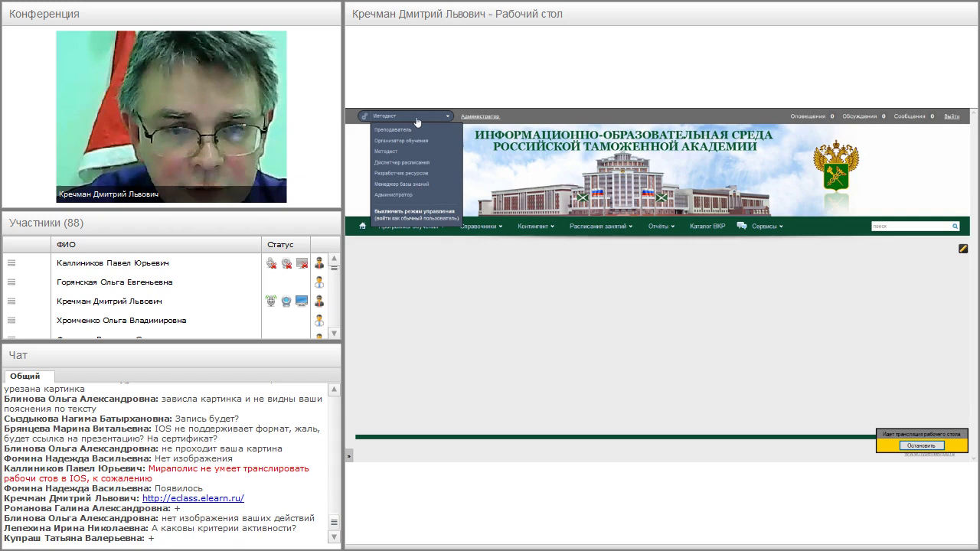
mouse_move(417, 108)
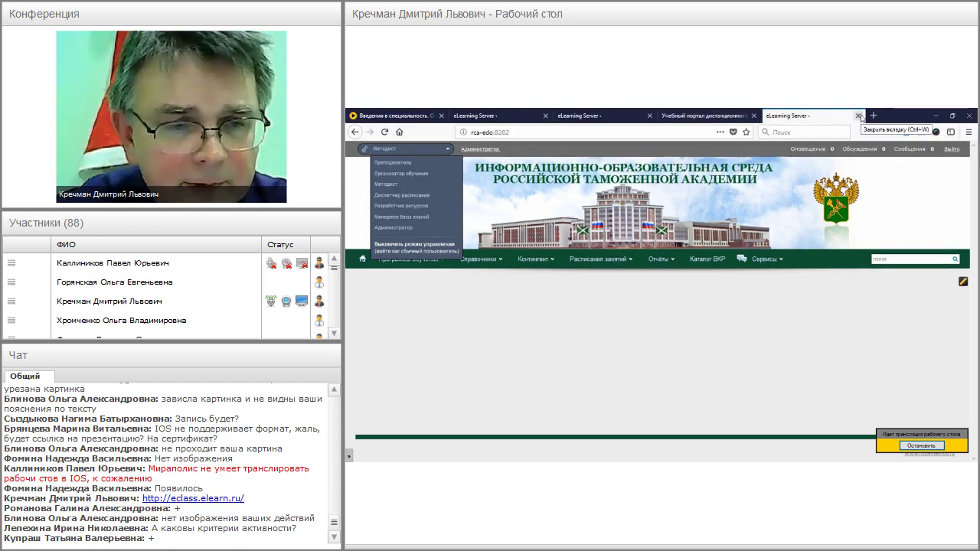
click(858, 115)
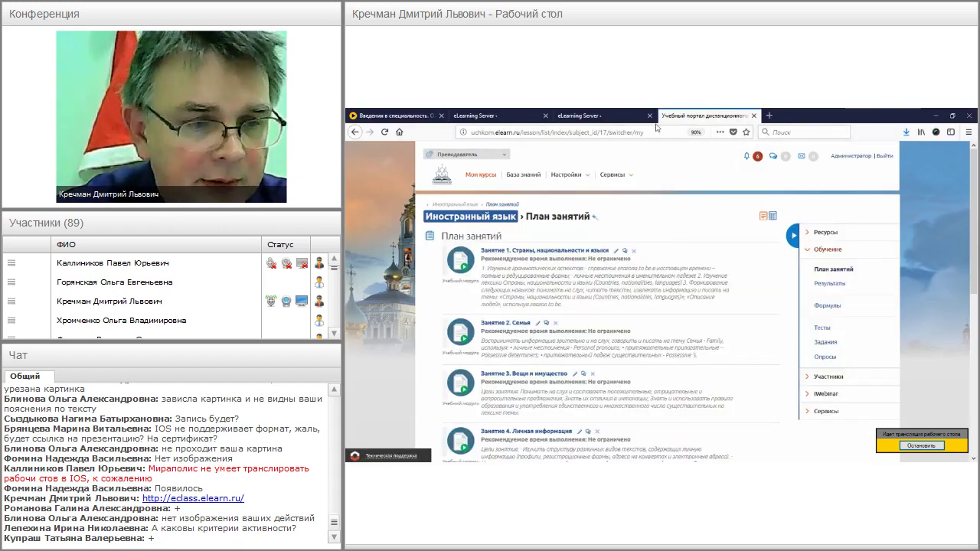
- Sign in to the project office portal with the saved login and choose the Менеджер проектов role
click(624, 116)
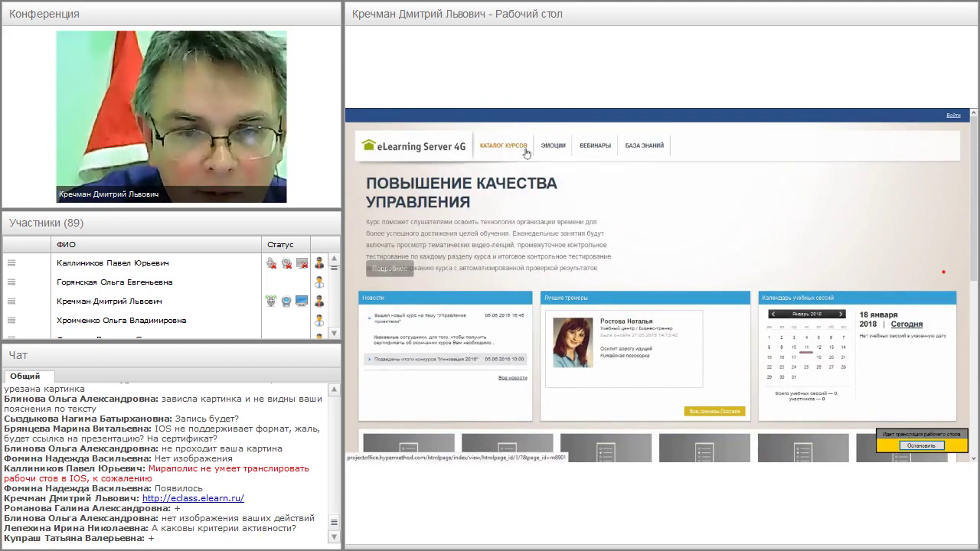
click(953, 115)
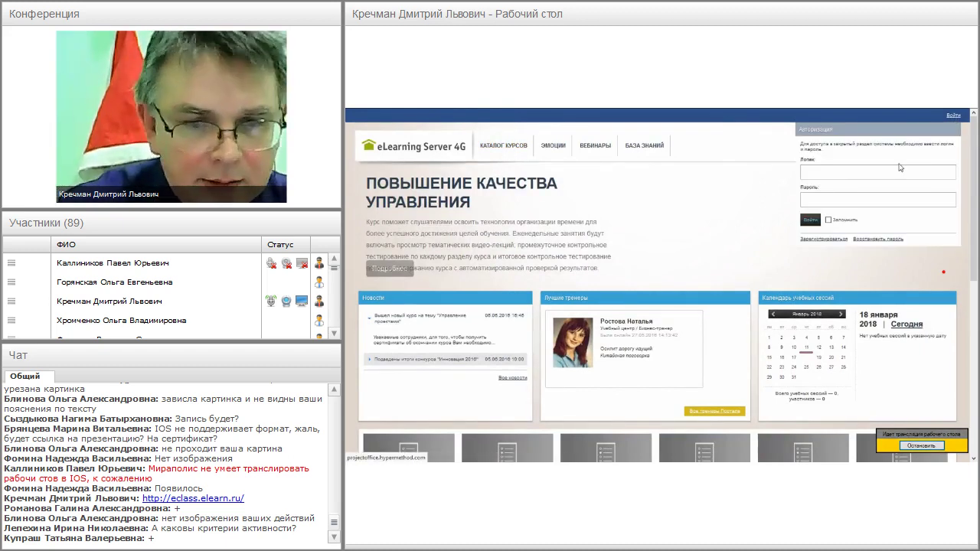
click(839, 173)
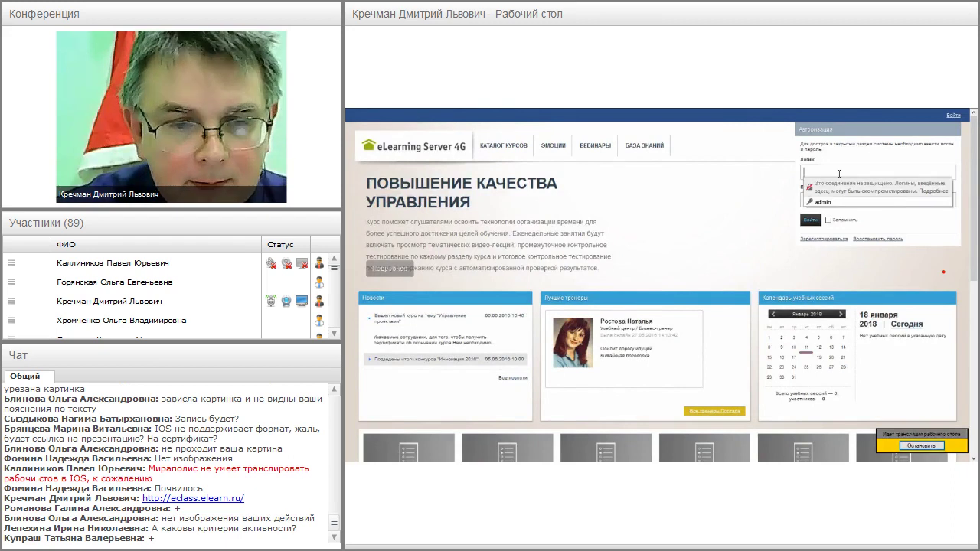
click(823, 201)
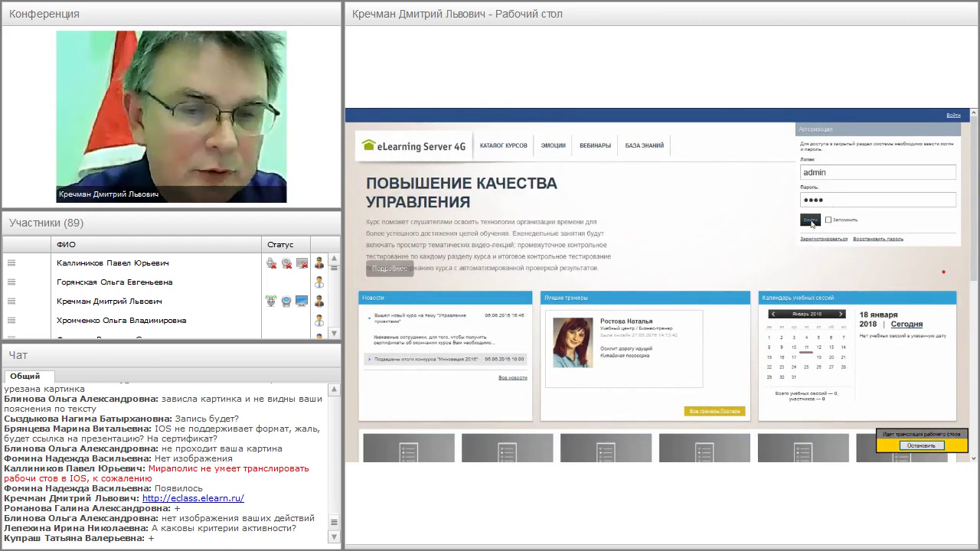
click(811, 221)
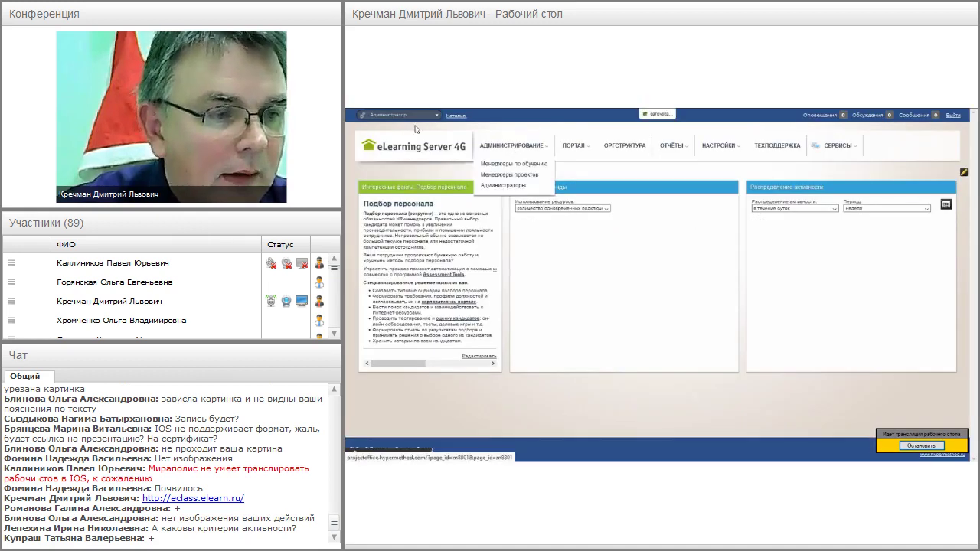
click(414, 115)
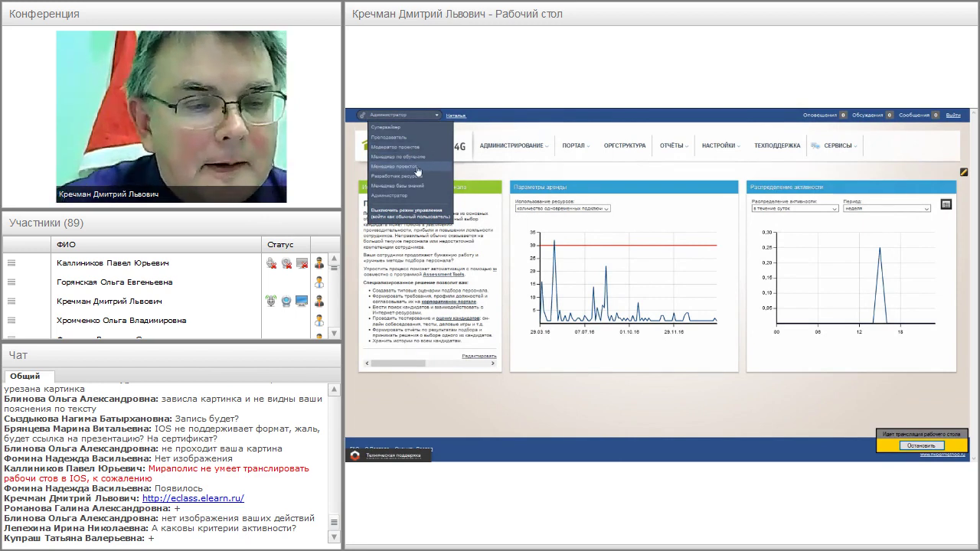
click(417, 167)
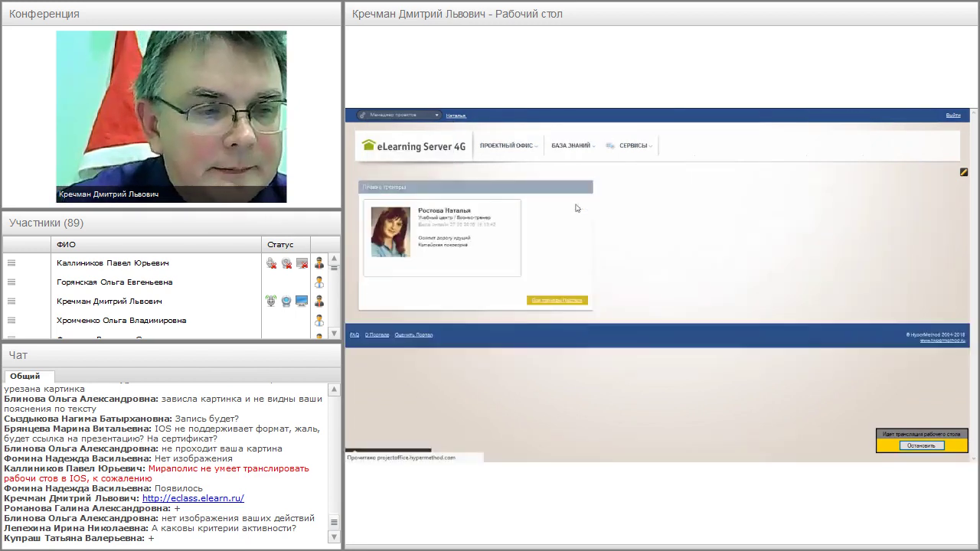
- From the Проектный офис project list, open the «Авто-корм Дружок» card (01.09.2016–01.03.2017)
mouse_move(507, 145)
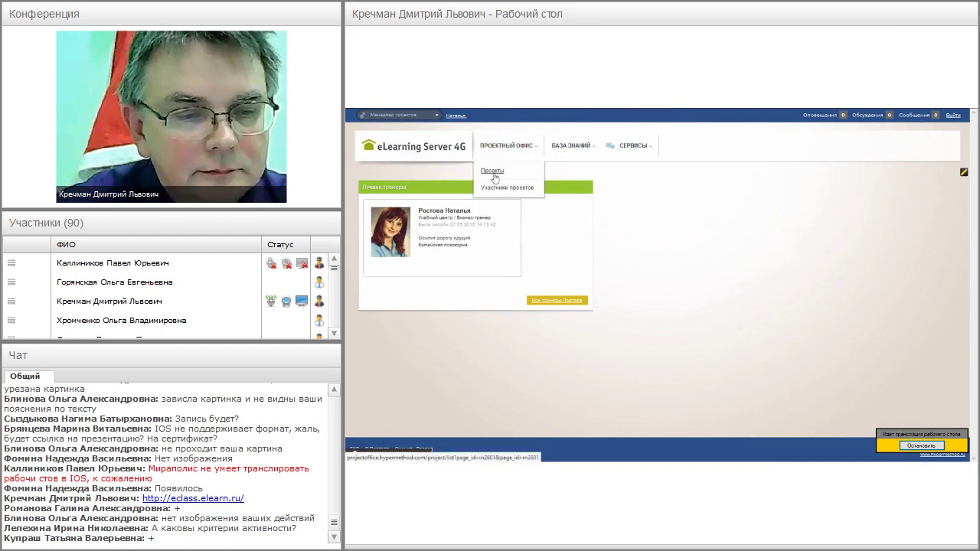
click(493, 173)
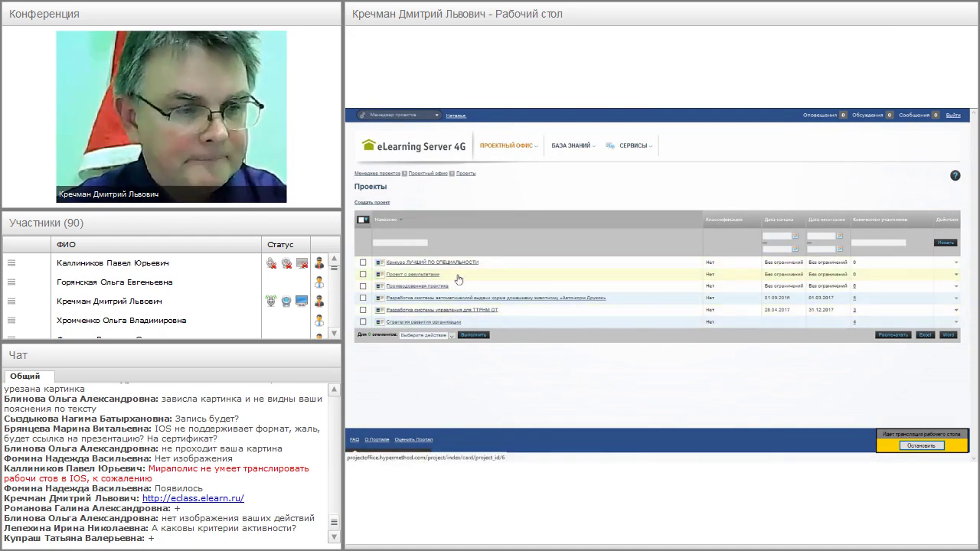
click(461, 300)
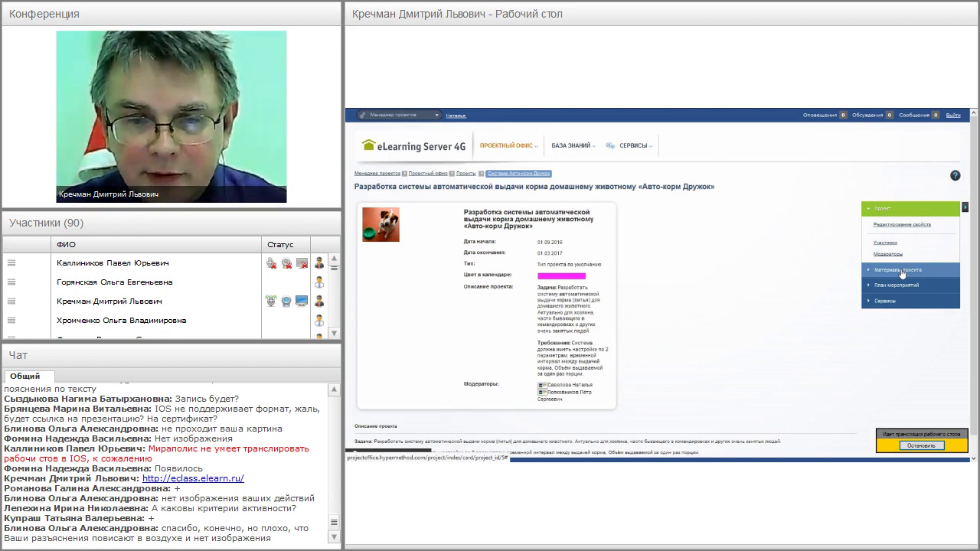
- Open the project's Задачи list under План мероприятий in the side panel
click(892, 273)
click(914, 275)
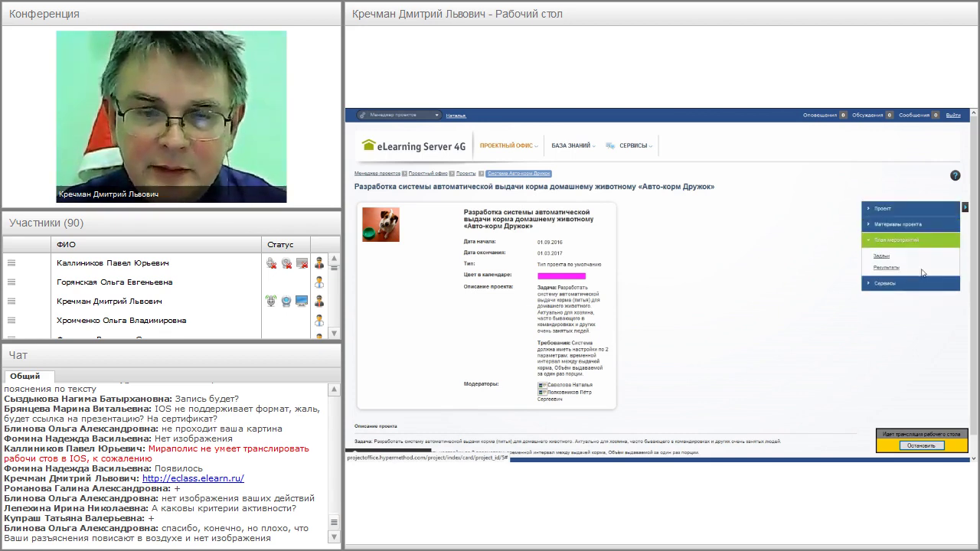
click(882, 257)
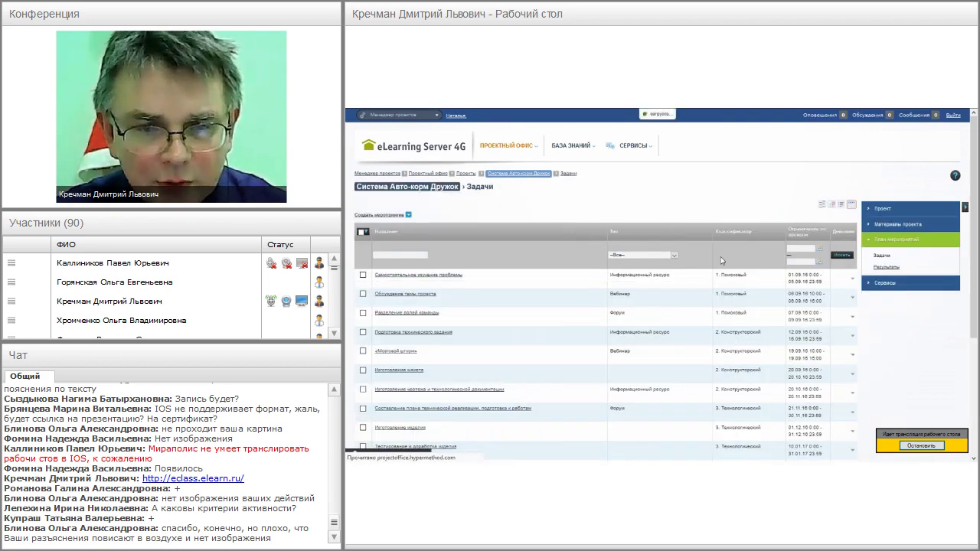
- Show the tasks as a timeline, from Самостоятельное изучение проблемы to Подготовка технического задания
click(821, 207)
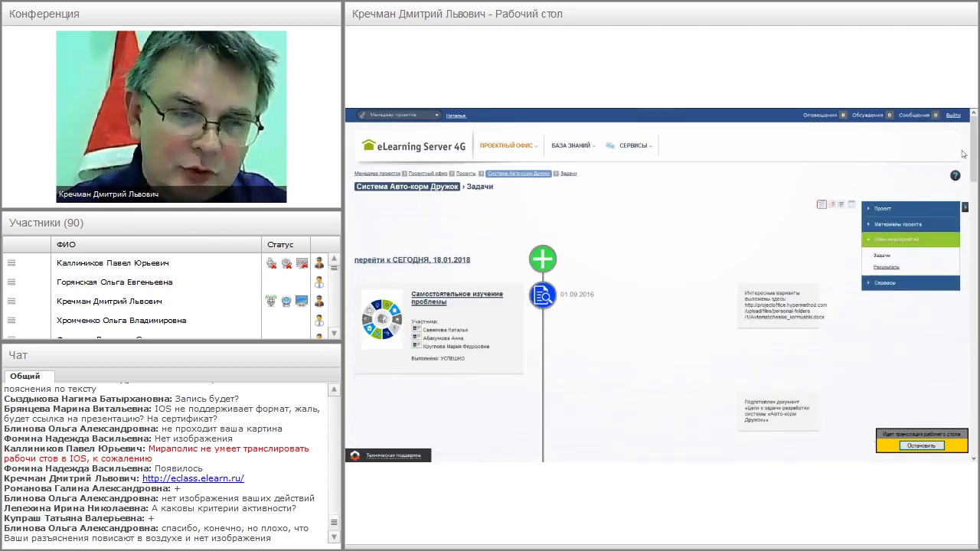
scroll(974, 146, down, 1)
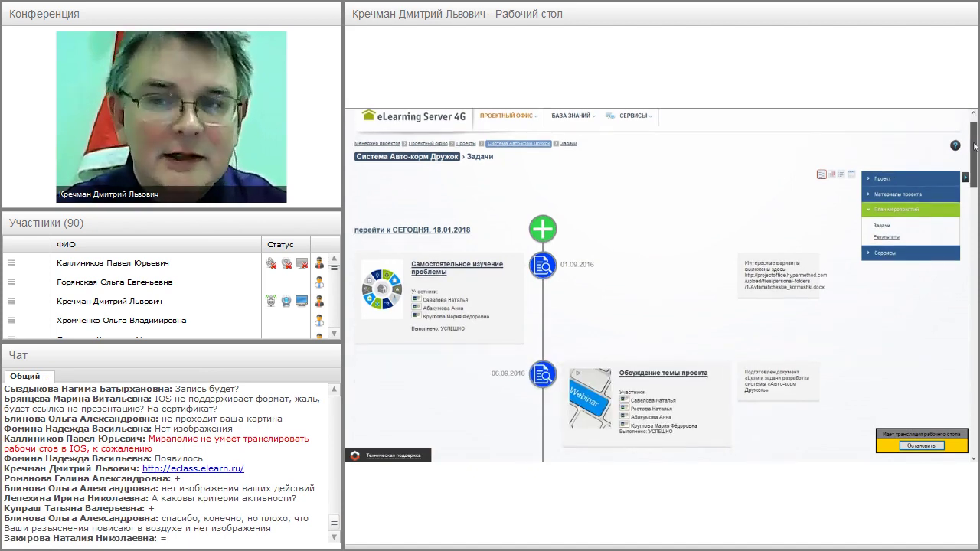
scroll(974, 146, up, 1)
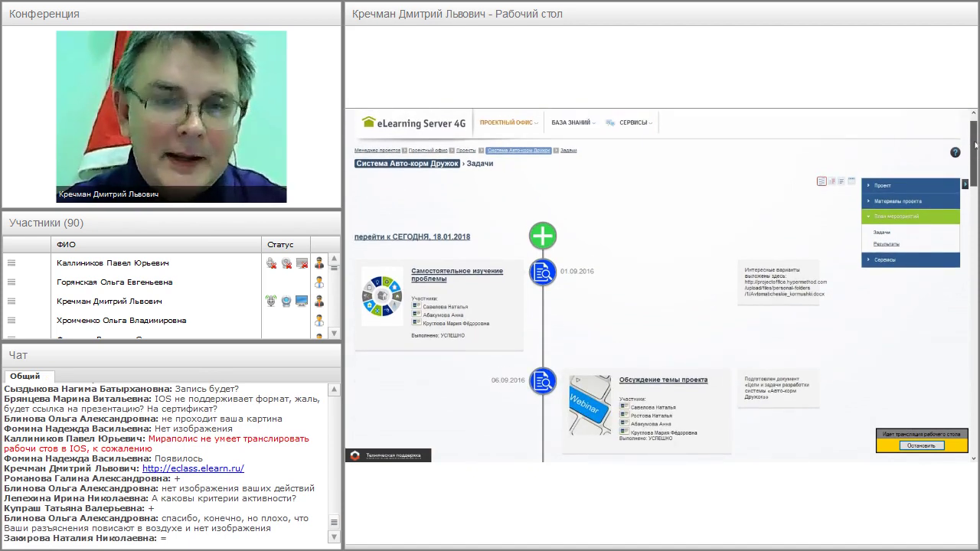
scroll(975, 145, up, 1)
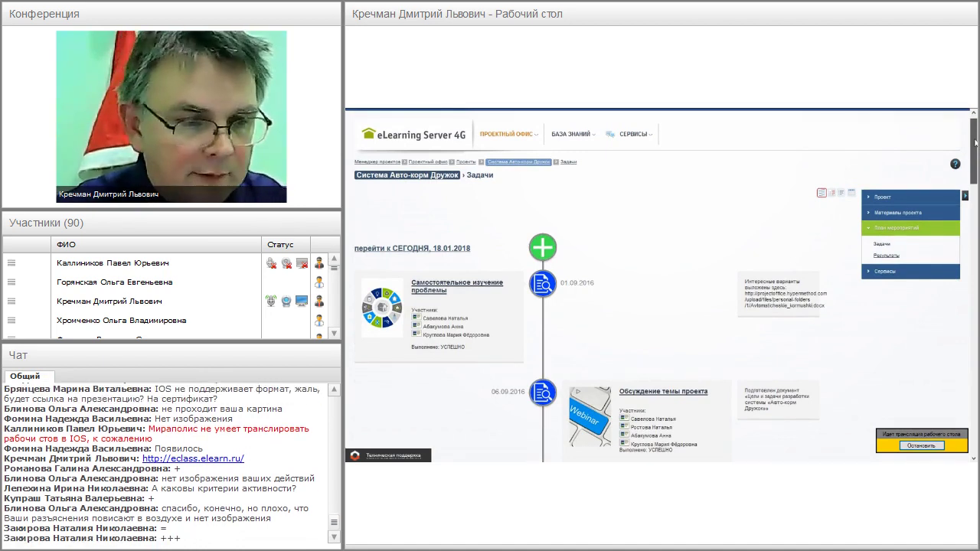
scroll(975, 141, down, 2)
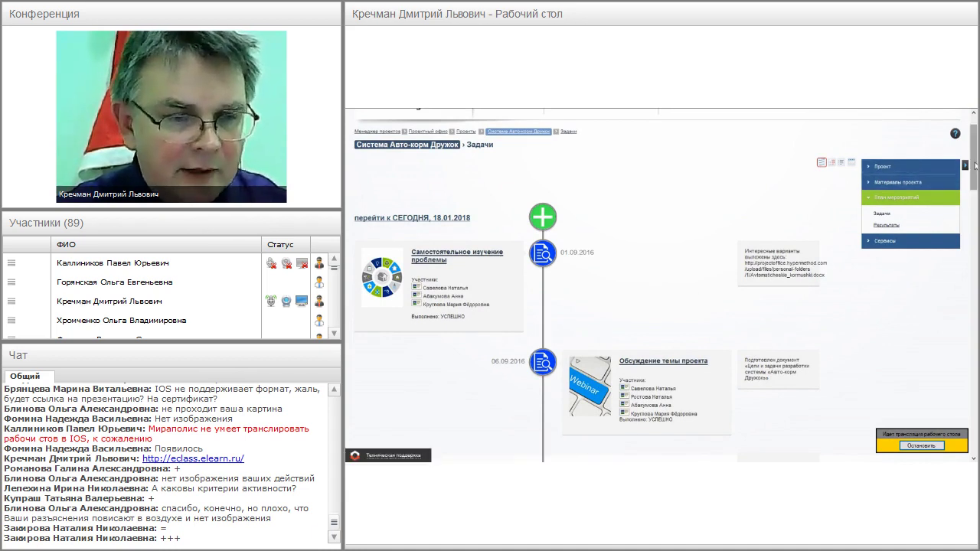
scroll(972, 156, down, 1)
scroll(658, 287, down, 3)
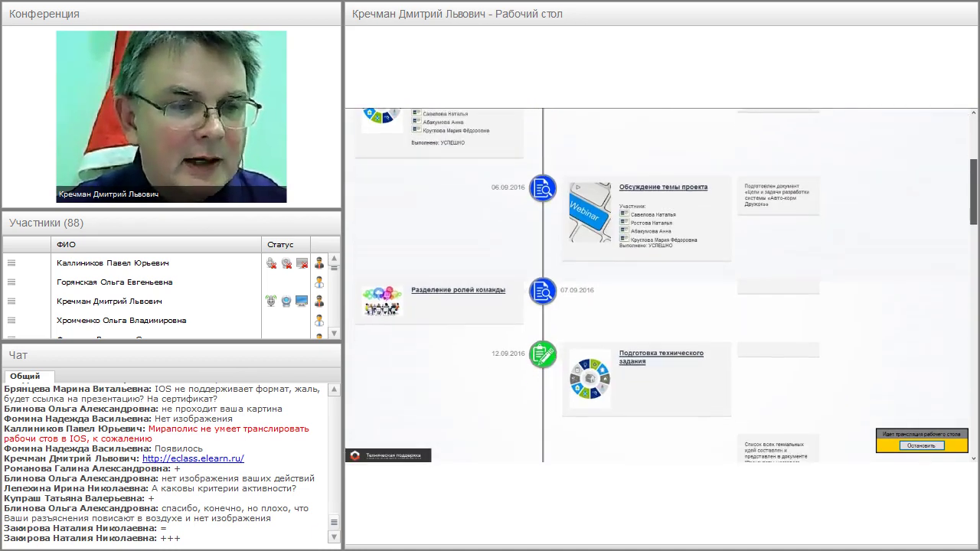
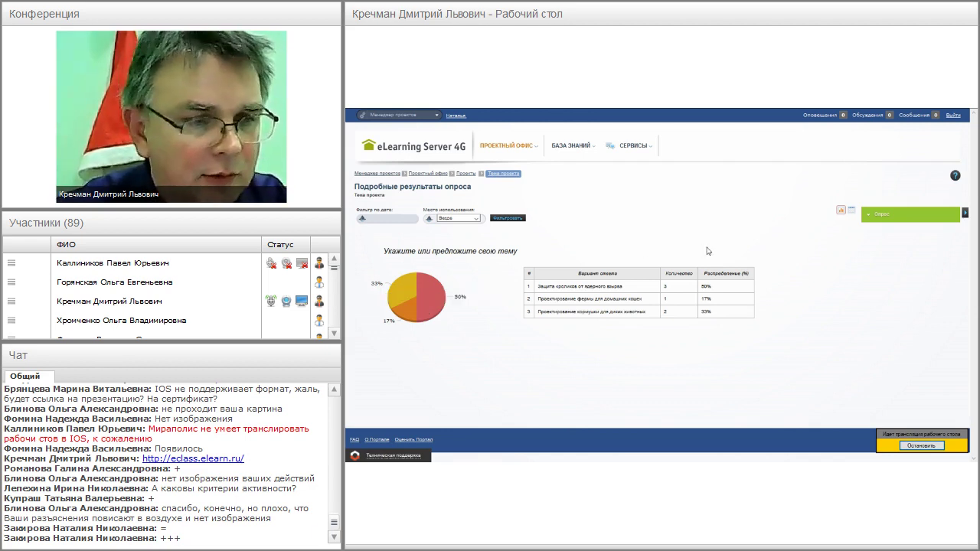
- Sign in to eLearning Server 4G with the saved demo student login
mouse_move(516, 152)
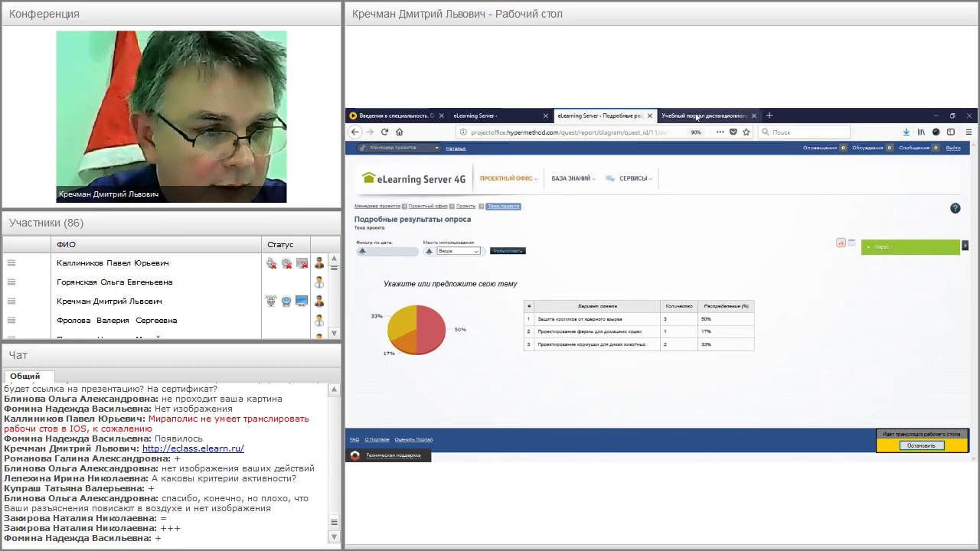
click(506, 116)
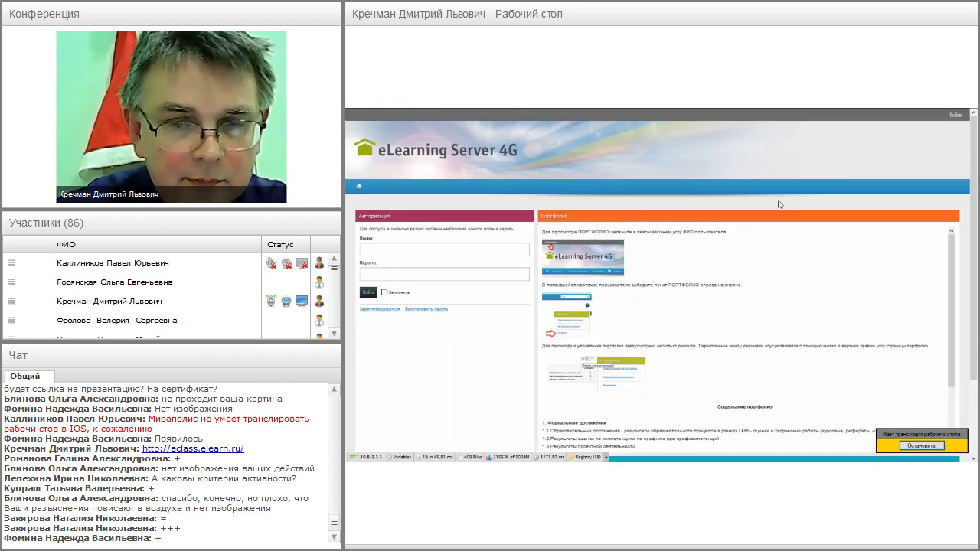
click(955, 117)
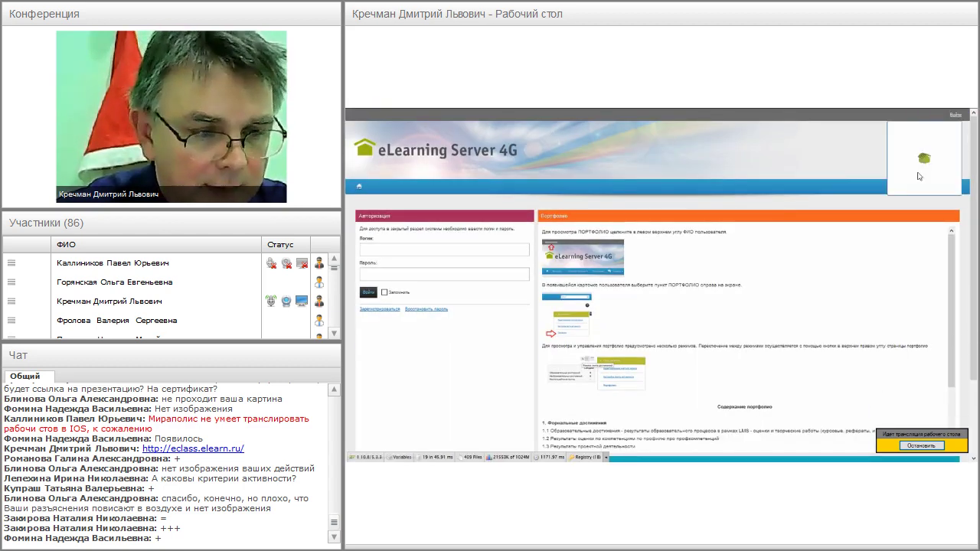
click(395, 249)
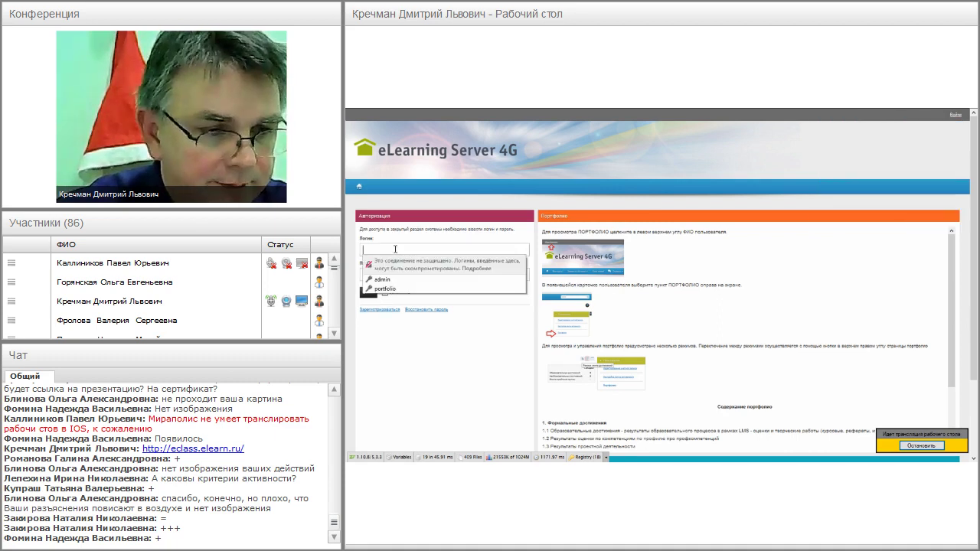
click(395, 290)
click(368, 296)
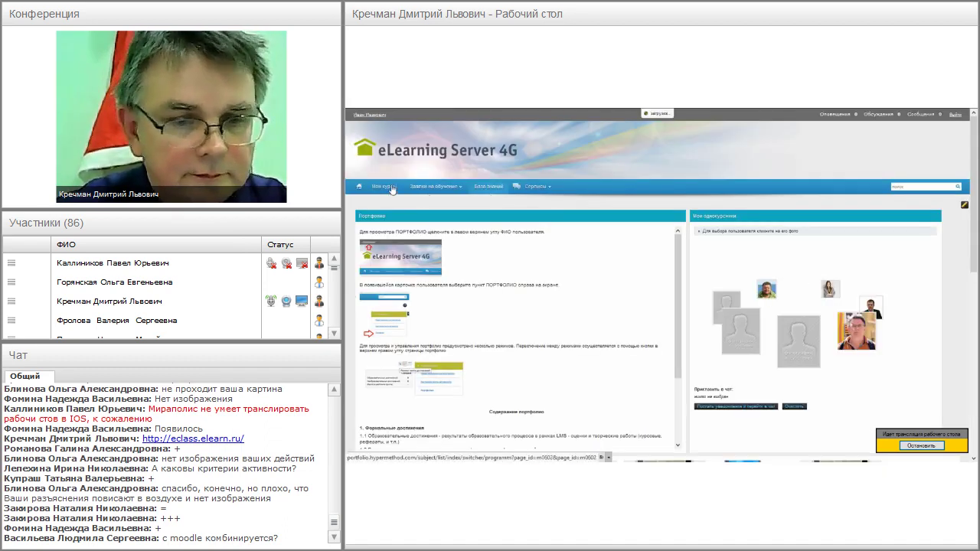
- Open the student's Портфолио page from the user name menu
click(371, 115)
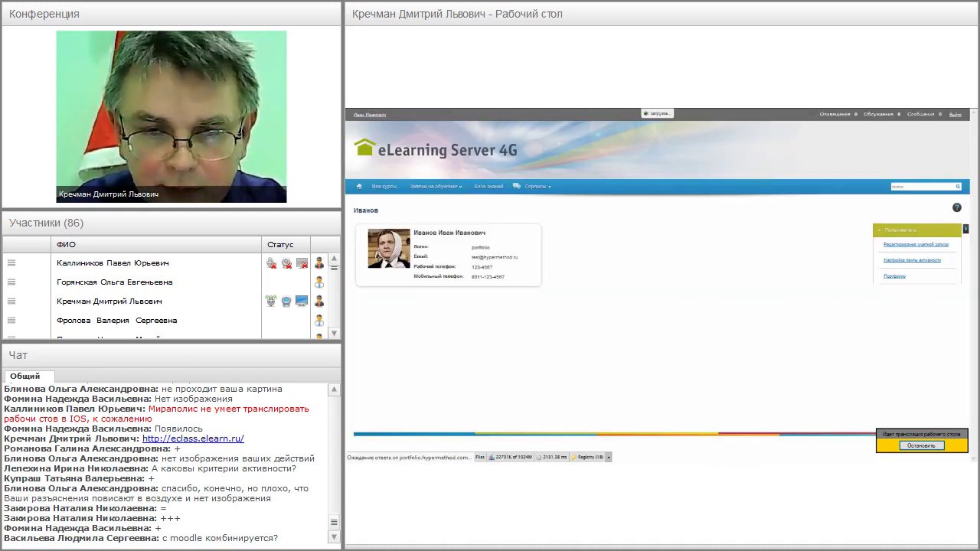
click(904, 282)
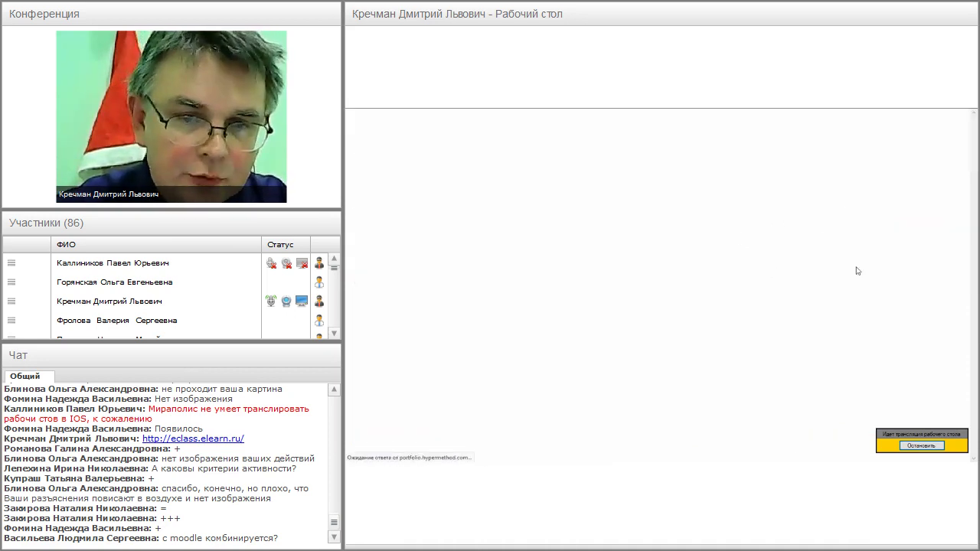
drag(974, 164, 973, 180)
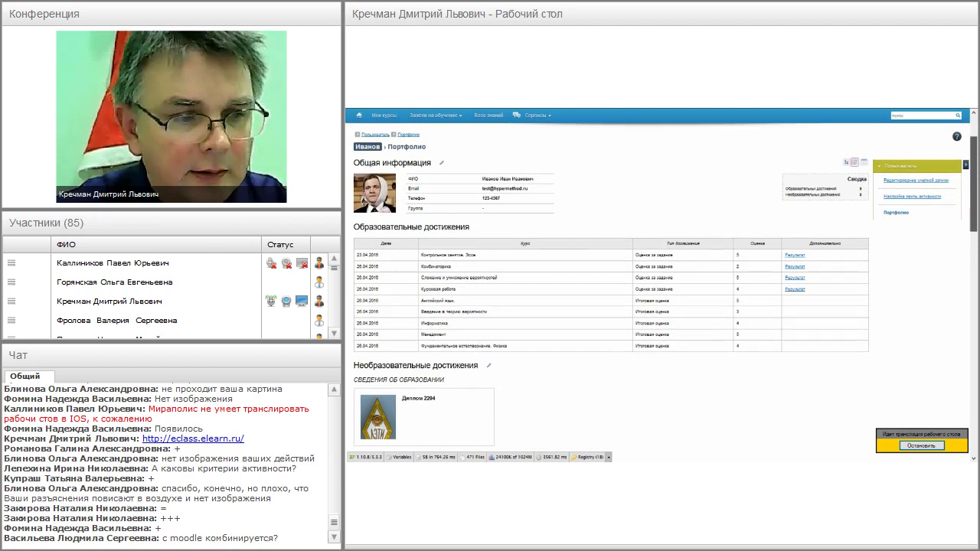
- Scroll the portfolio past sports and volunteer achievements to Диаграмма 1 and Рекомендации
scroll(427, 195, down, 1)
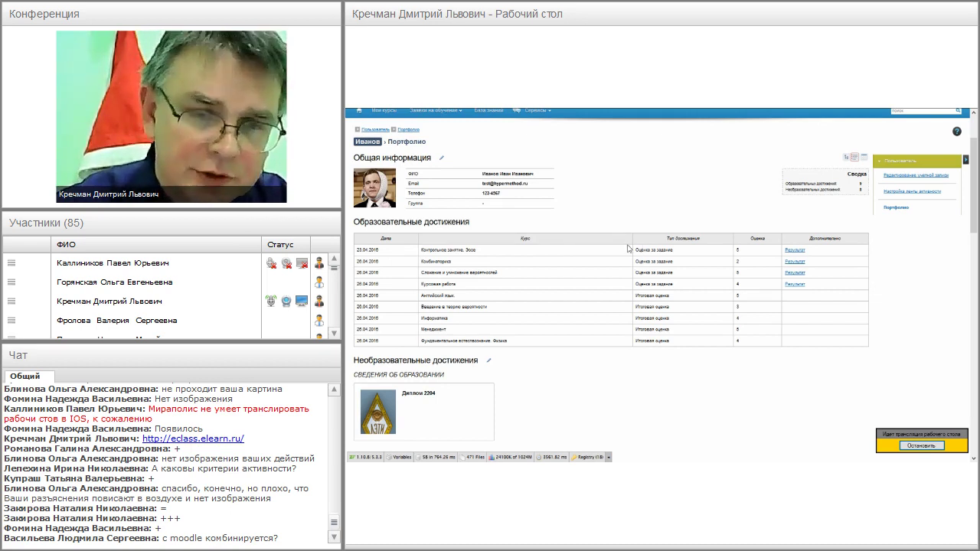
drag(973, 169, 973, 228)
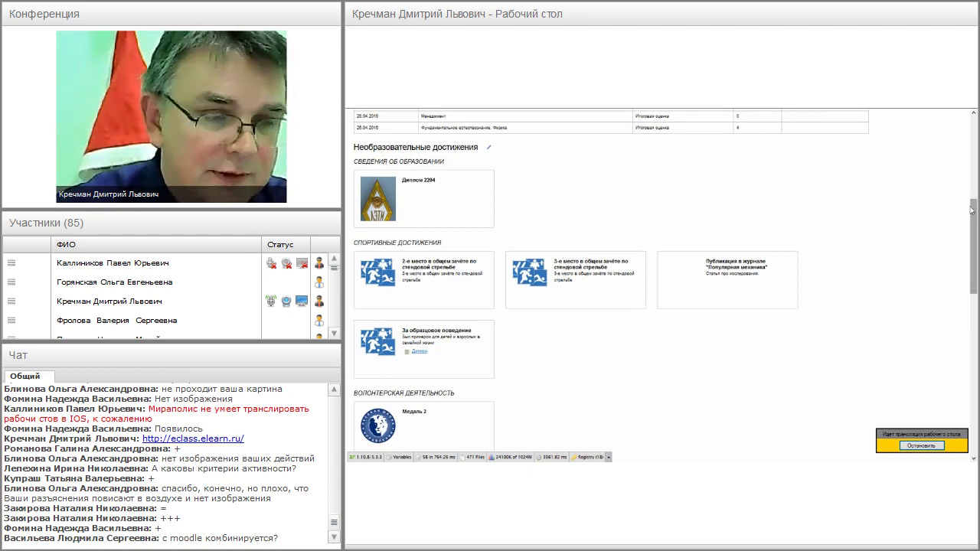
drag(974, 207, 974, 324)
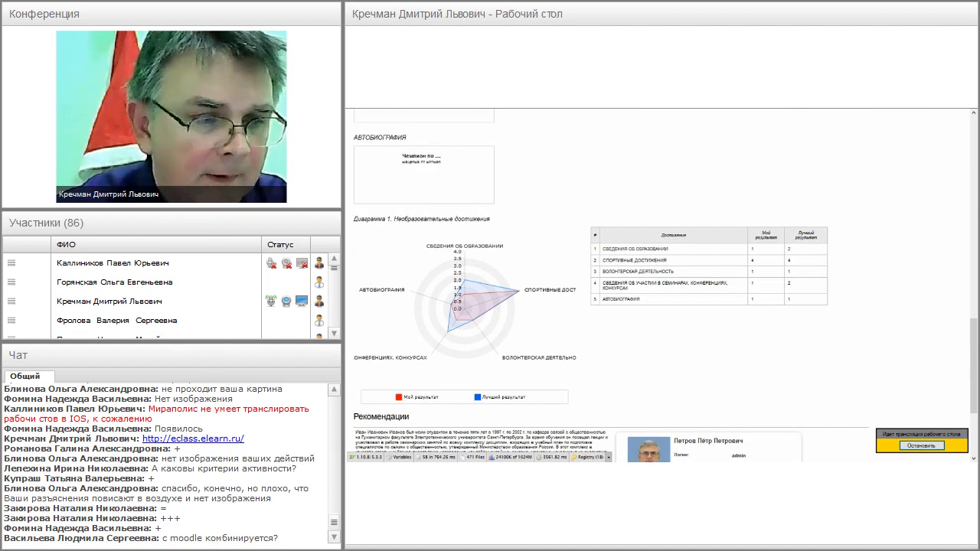
- Read through the recommendation letter, then return to the top of the portfolio
drag(974, 331, 974, 346)
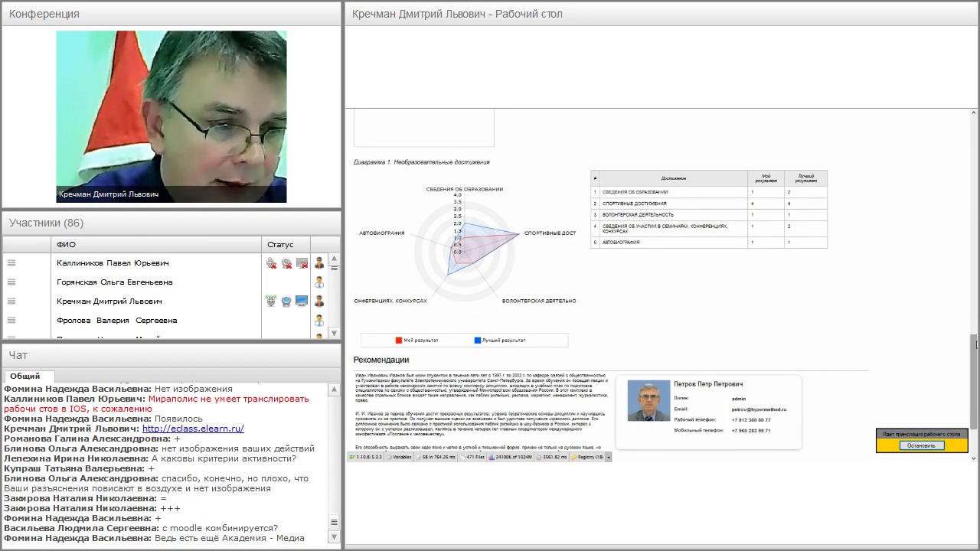
scroll(976, 344, down, 3)
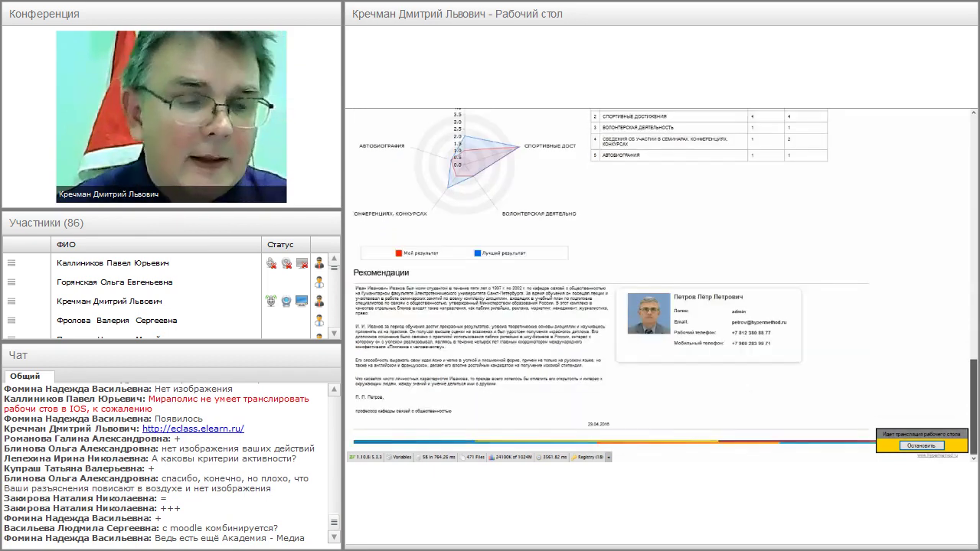
scroll(711, 304, up, 2)
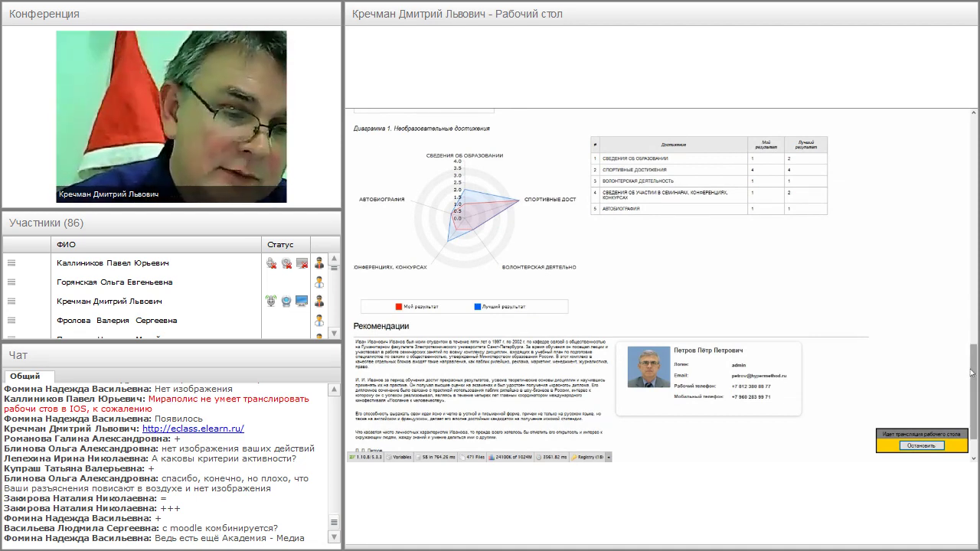
drag(974, 373, 974, 382)
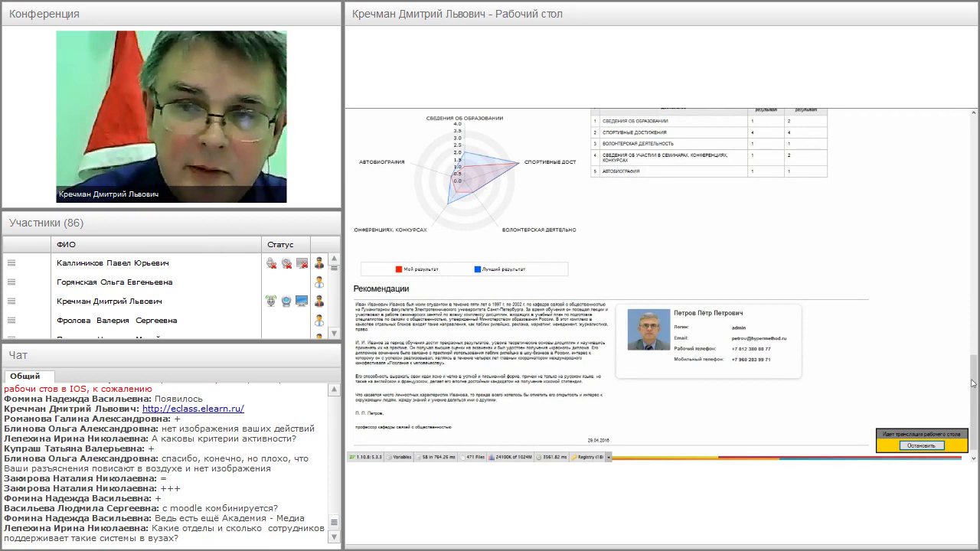
drag(973, 383, 974, 383)
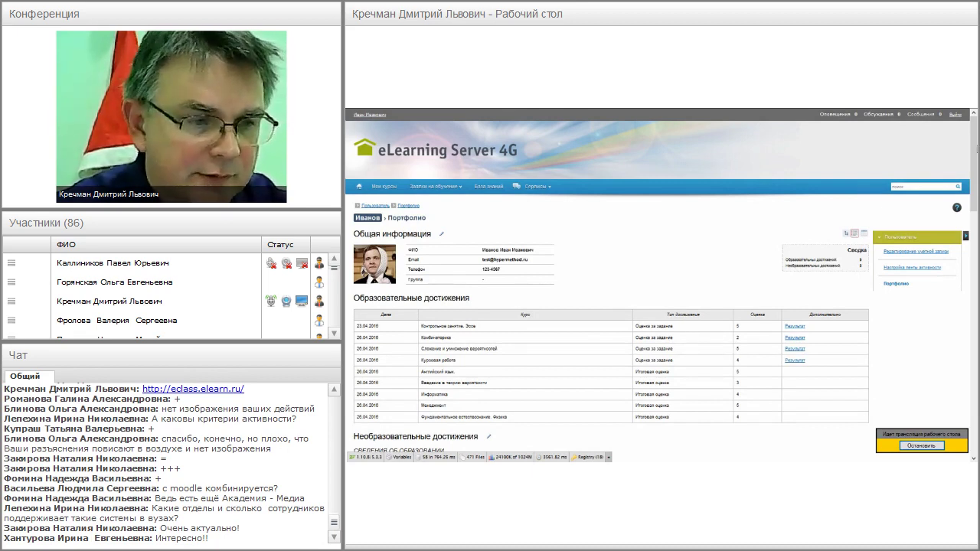
- Review the General information and the nine graded Educational achievements entries
drag(974, 142, 974, 143)
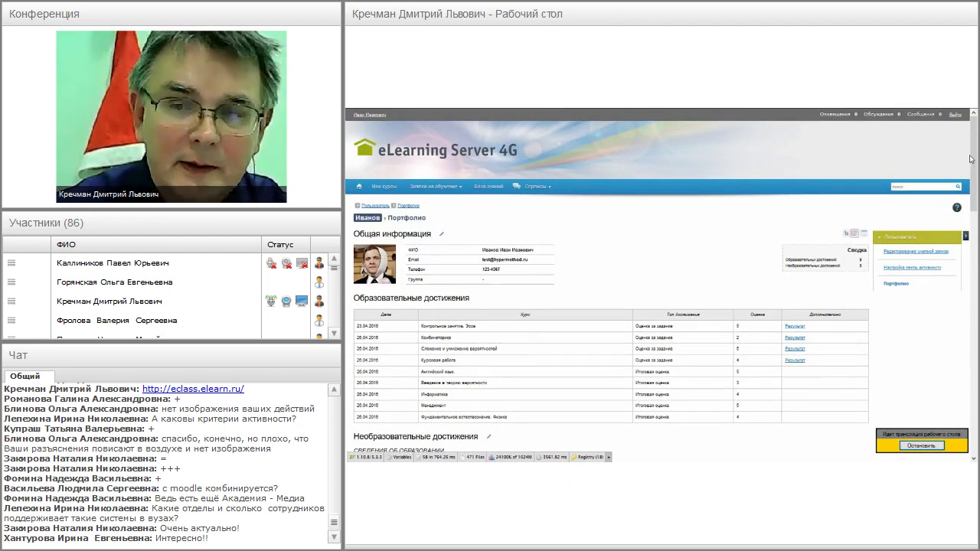
drag(974, 144, 974, 149)
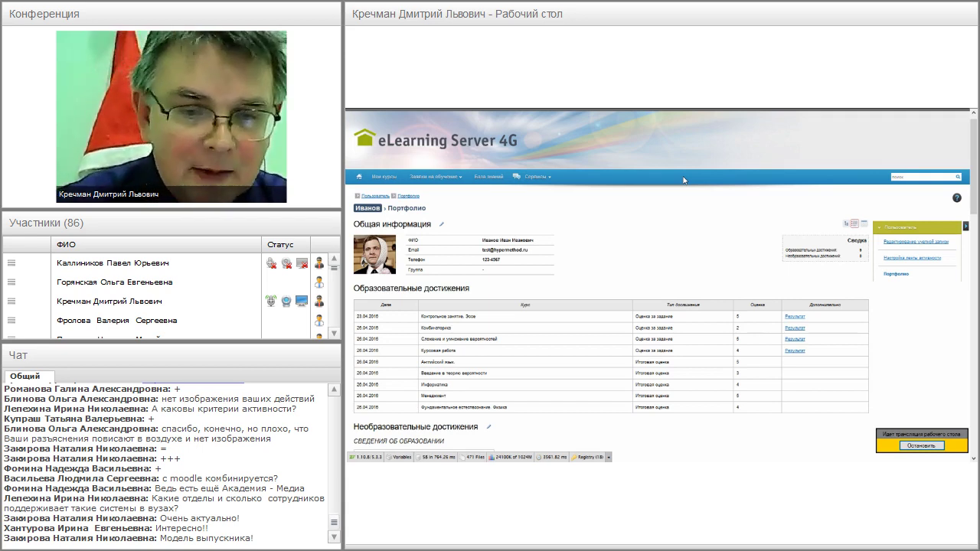
mouse_move(576, 110)
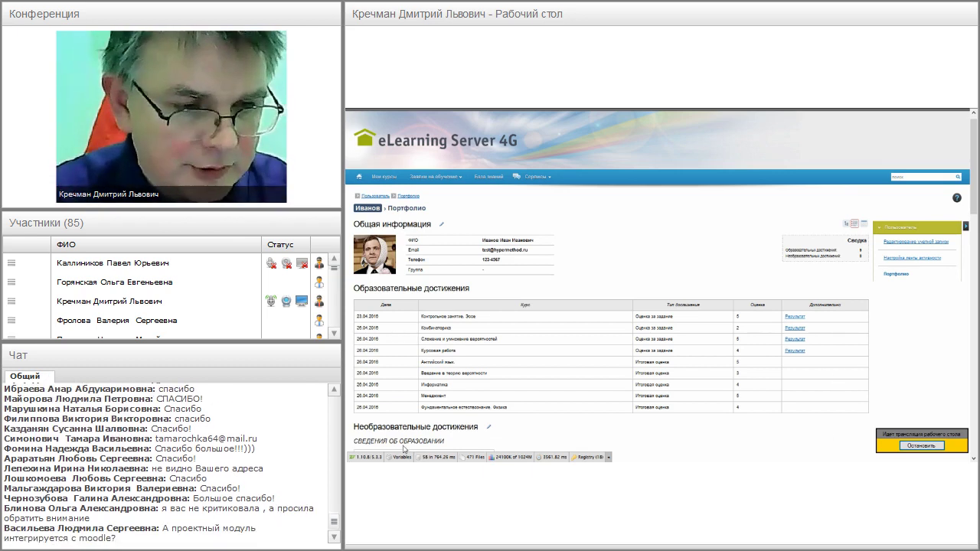
- Launch Paint from the Start menu and maximise its window
key(alt+Tab)
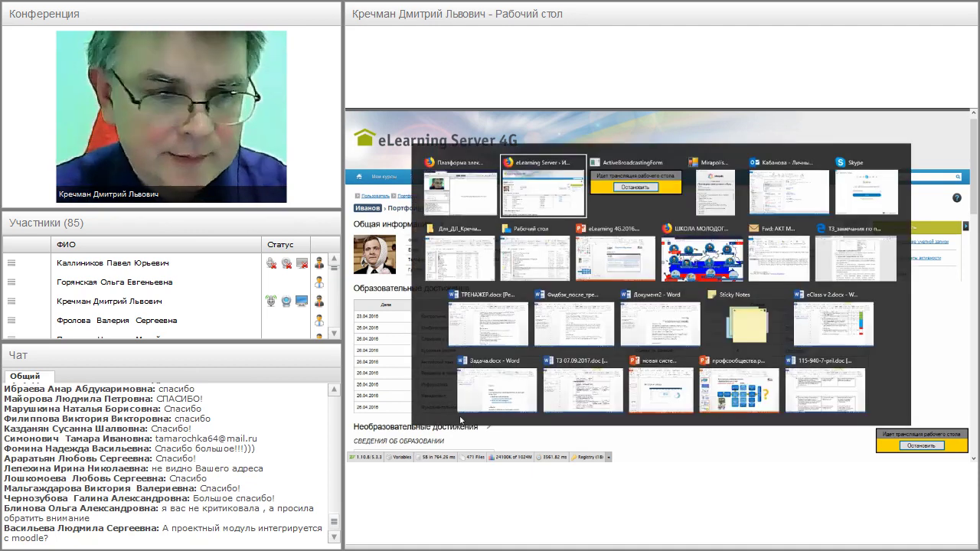
key(alt+Tab)
key(alt+Tab)
key(alt+Tab)
key(alt+Tab)
key(alt+Tab)
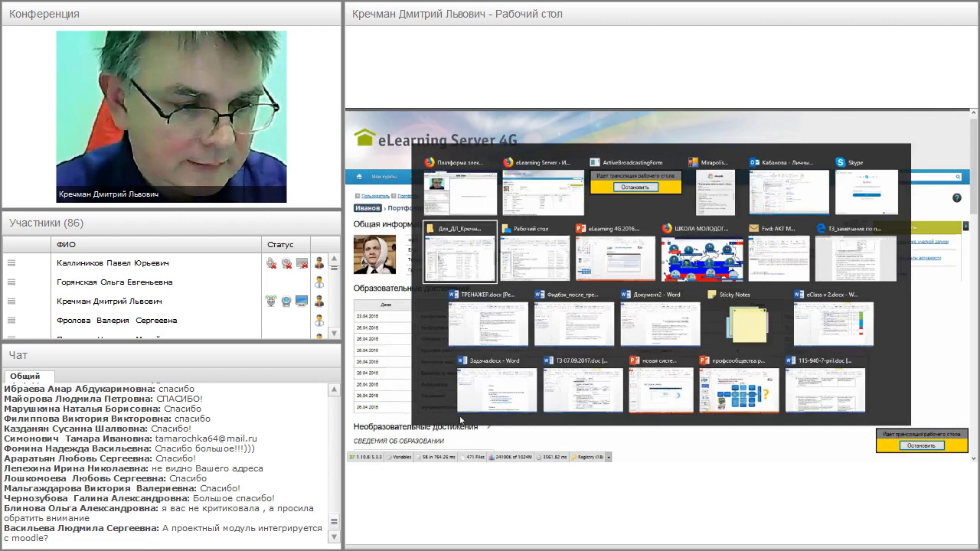
key(super)
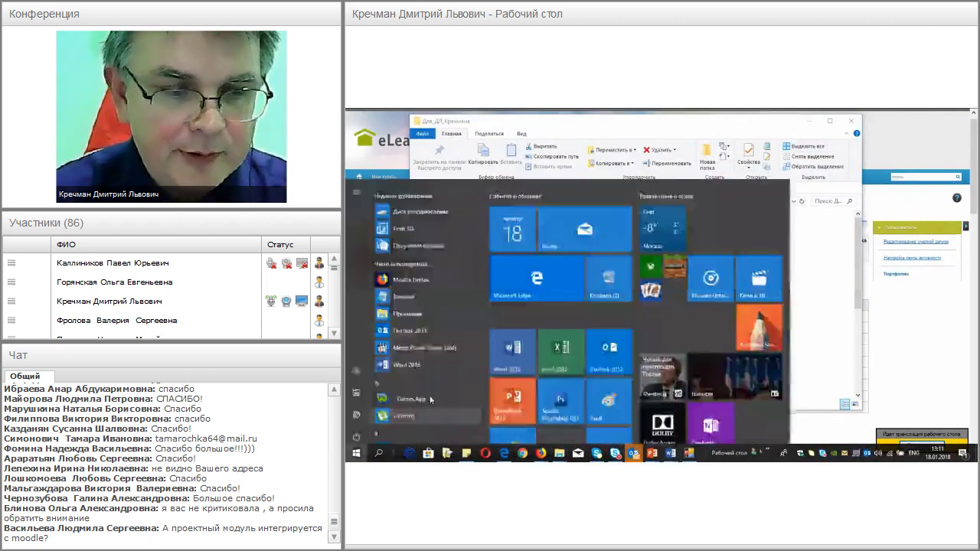
click(608, 389)
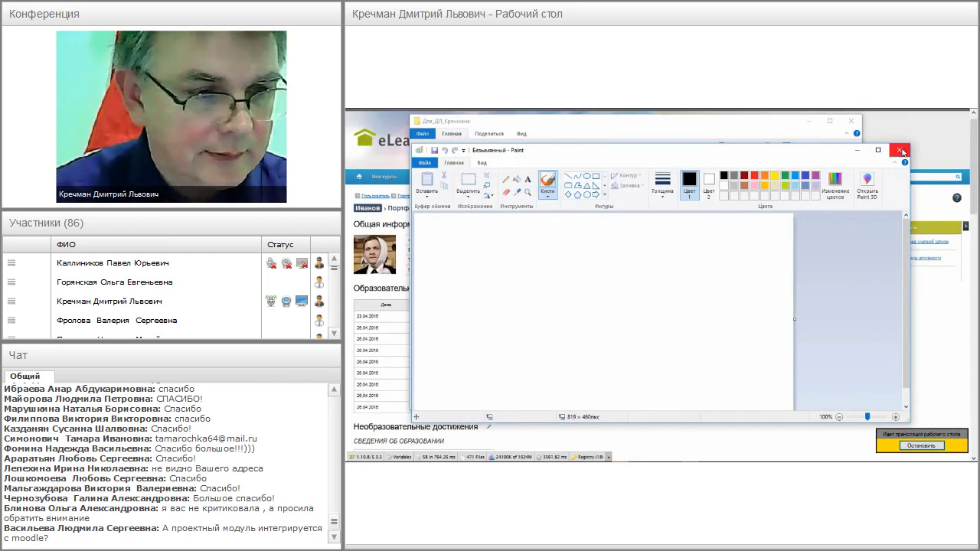
click(877, 150)
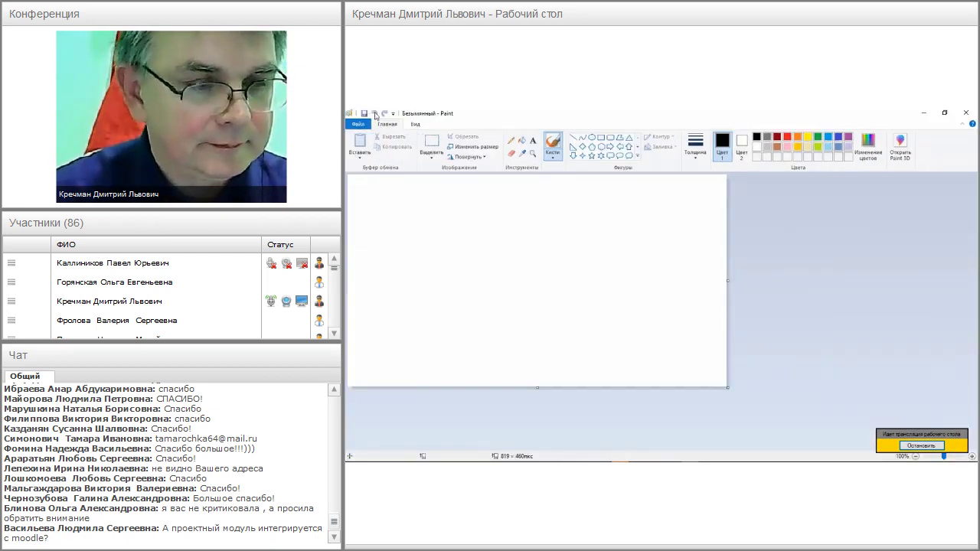
- Add a text box near the canvas top-left with the presenter's contact e-mail address
click(533, 140)
click(393, 232)
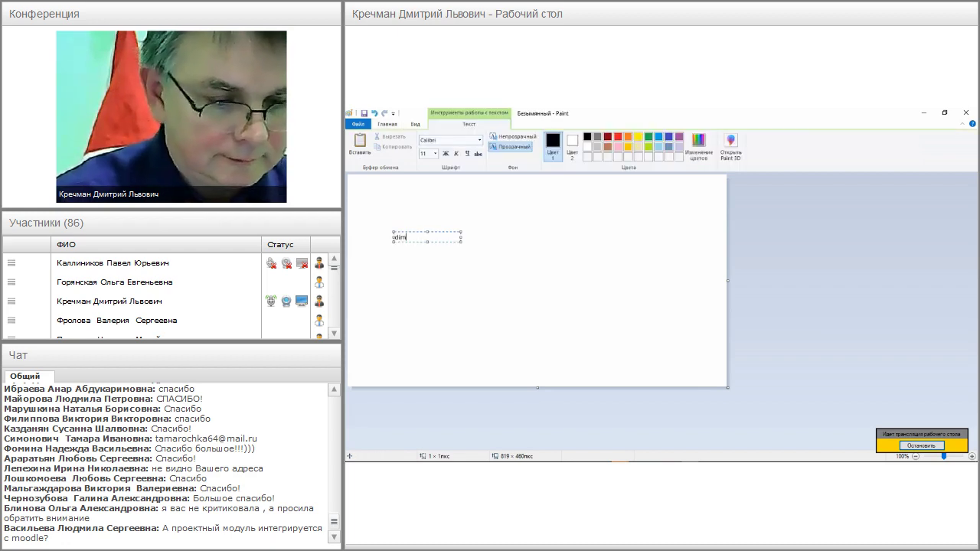
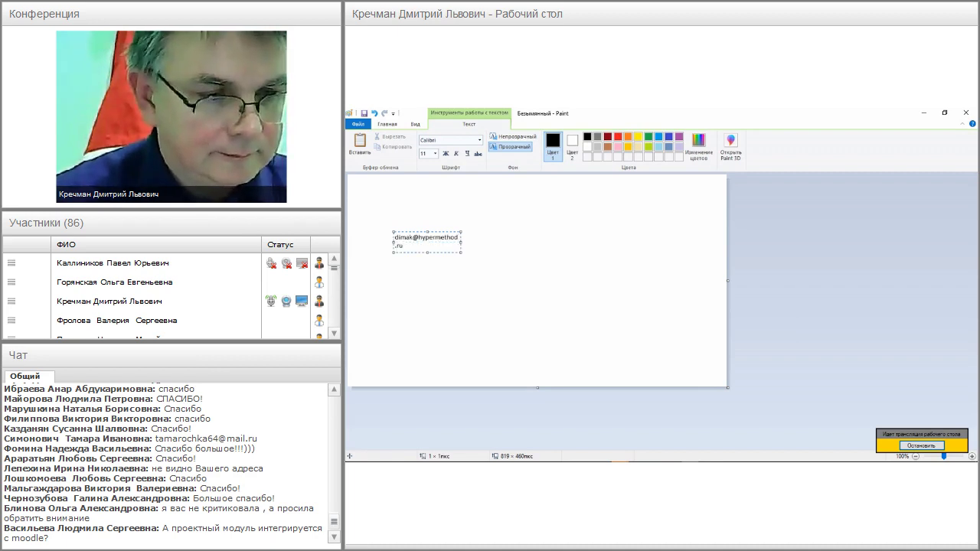
drag(461, 242, 693, 241)
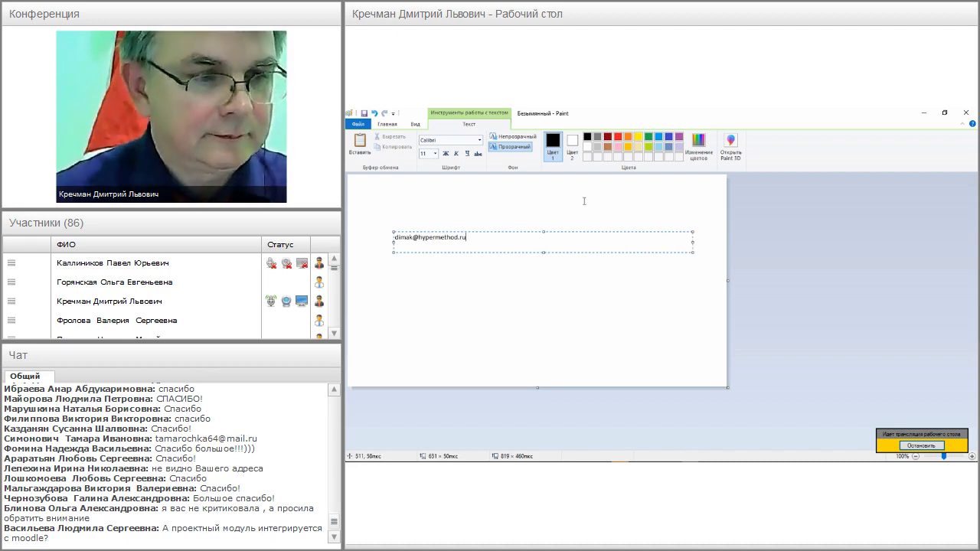
- Make the address 72 pt, enlarge the canvas to 1344×548 px and commit the text
key(ctrl+a)
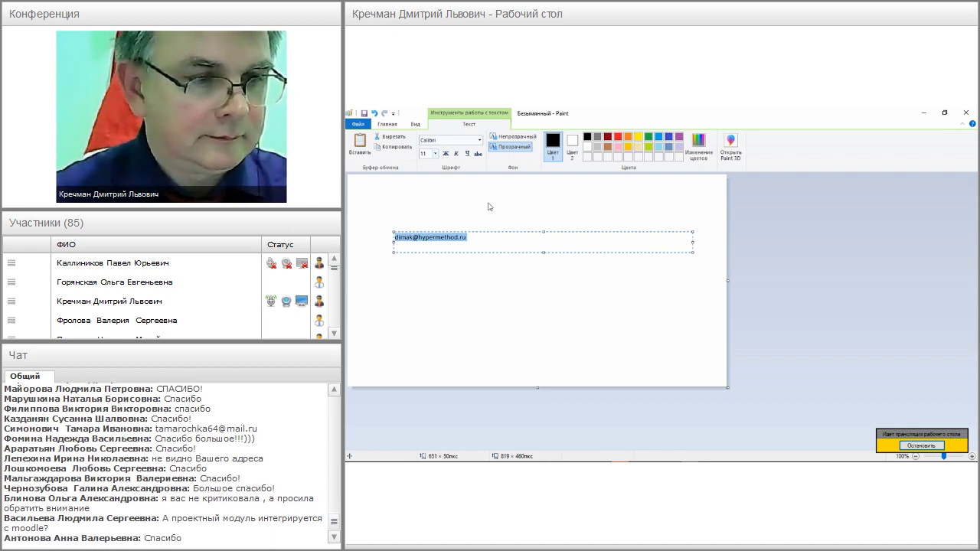
click(436, 155)
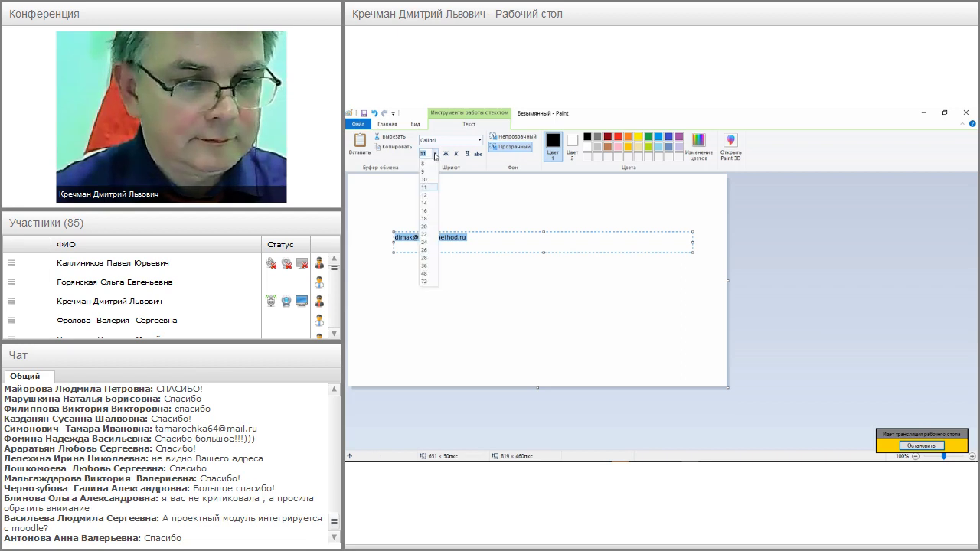
click(424, 281)
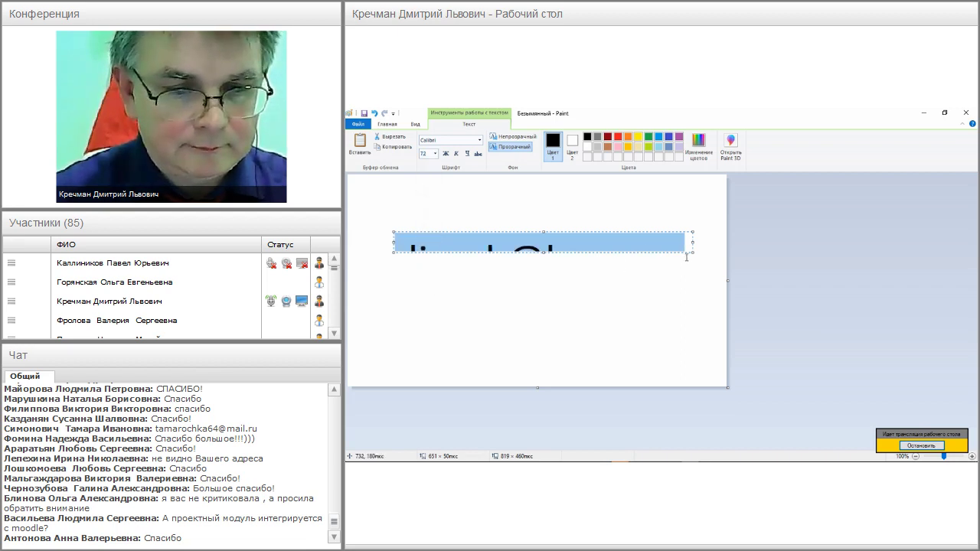
drag(727, 387, 971, 428)
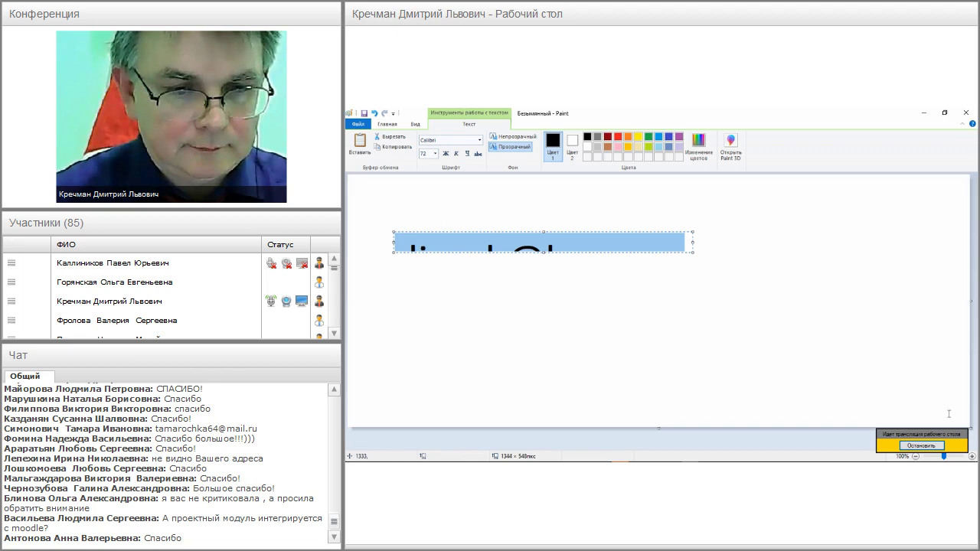
drag(694, 252, 932, 323)
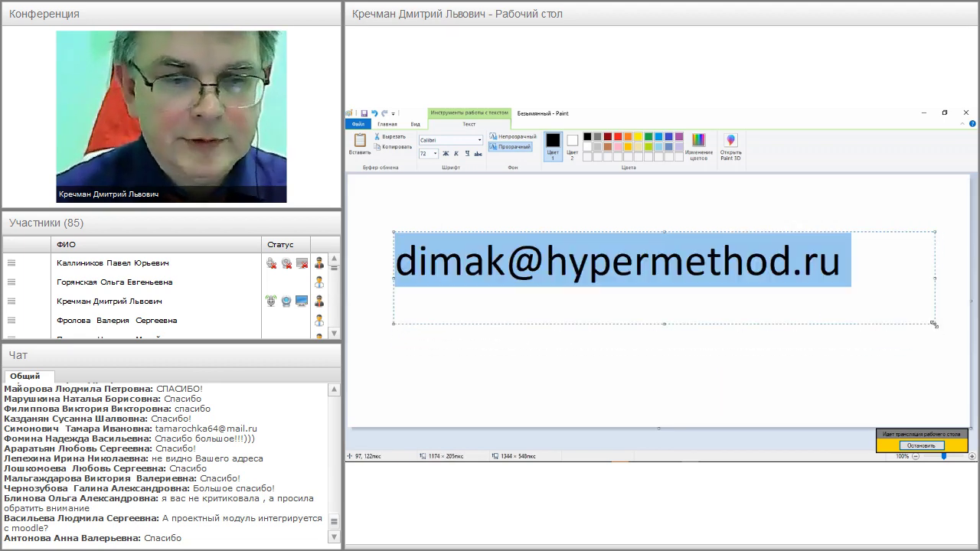
click(803, 363)
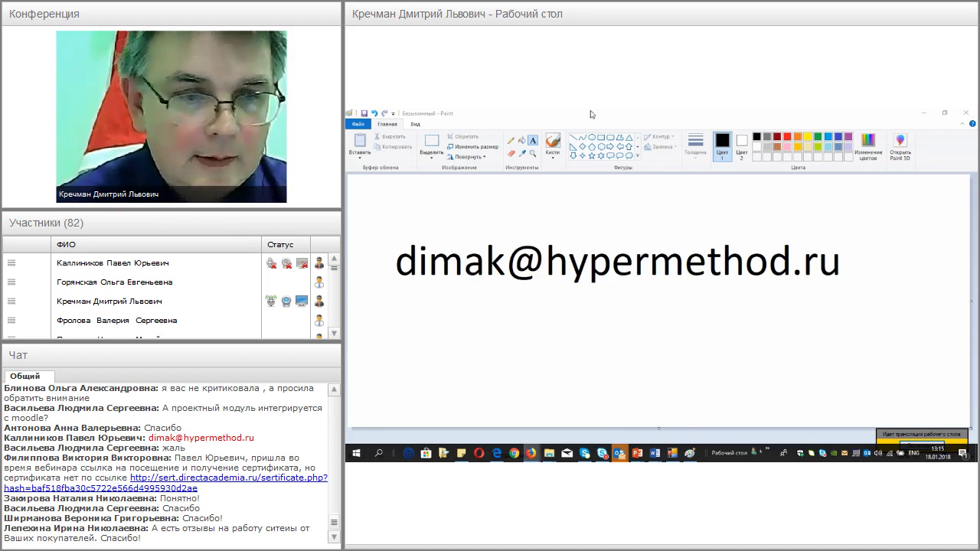
key(alt+Tab)
drag(535, 121, 558, 258)
click(770, 116)
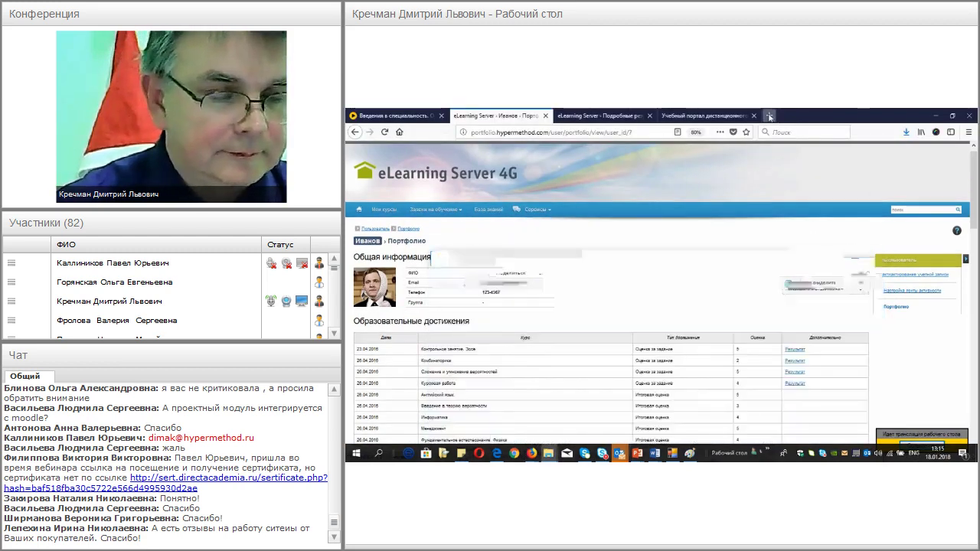
text(learnware.ru/)
key(Return)
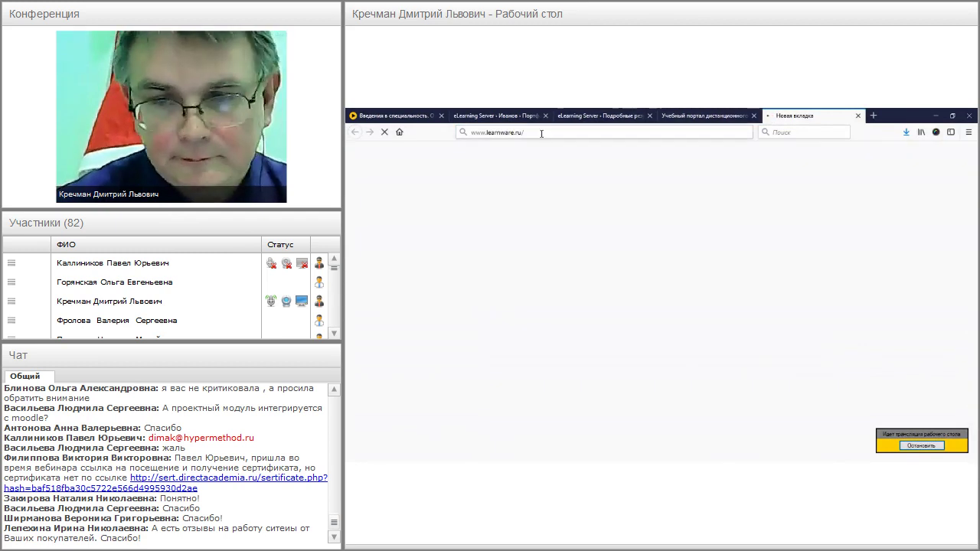